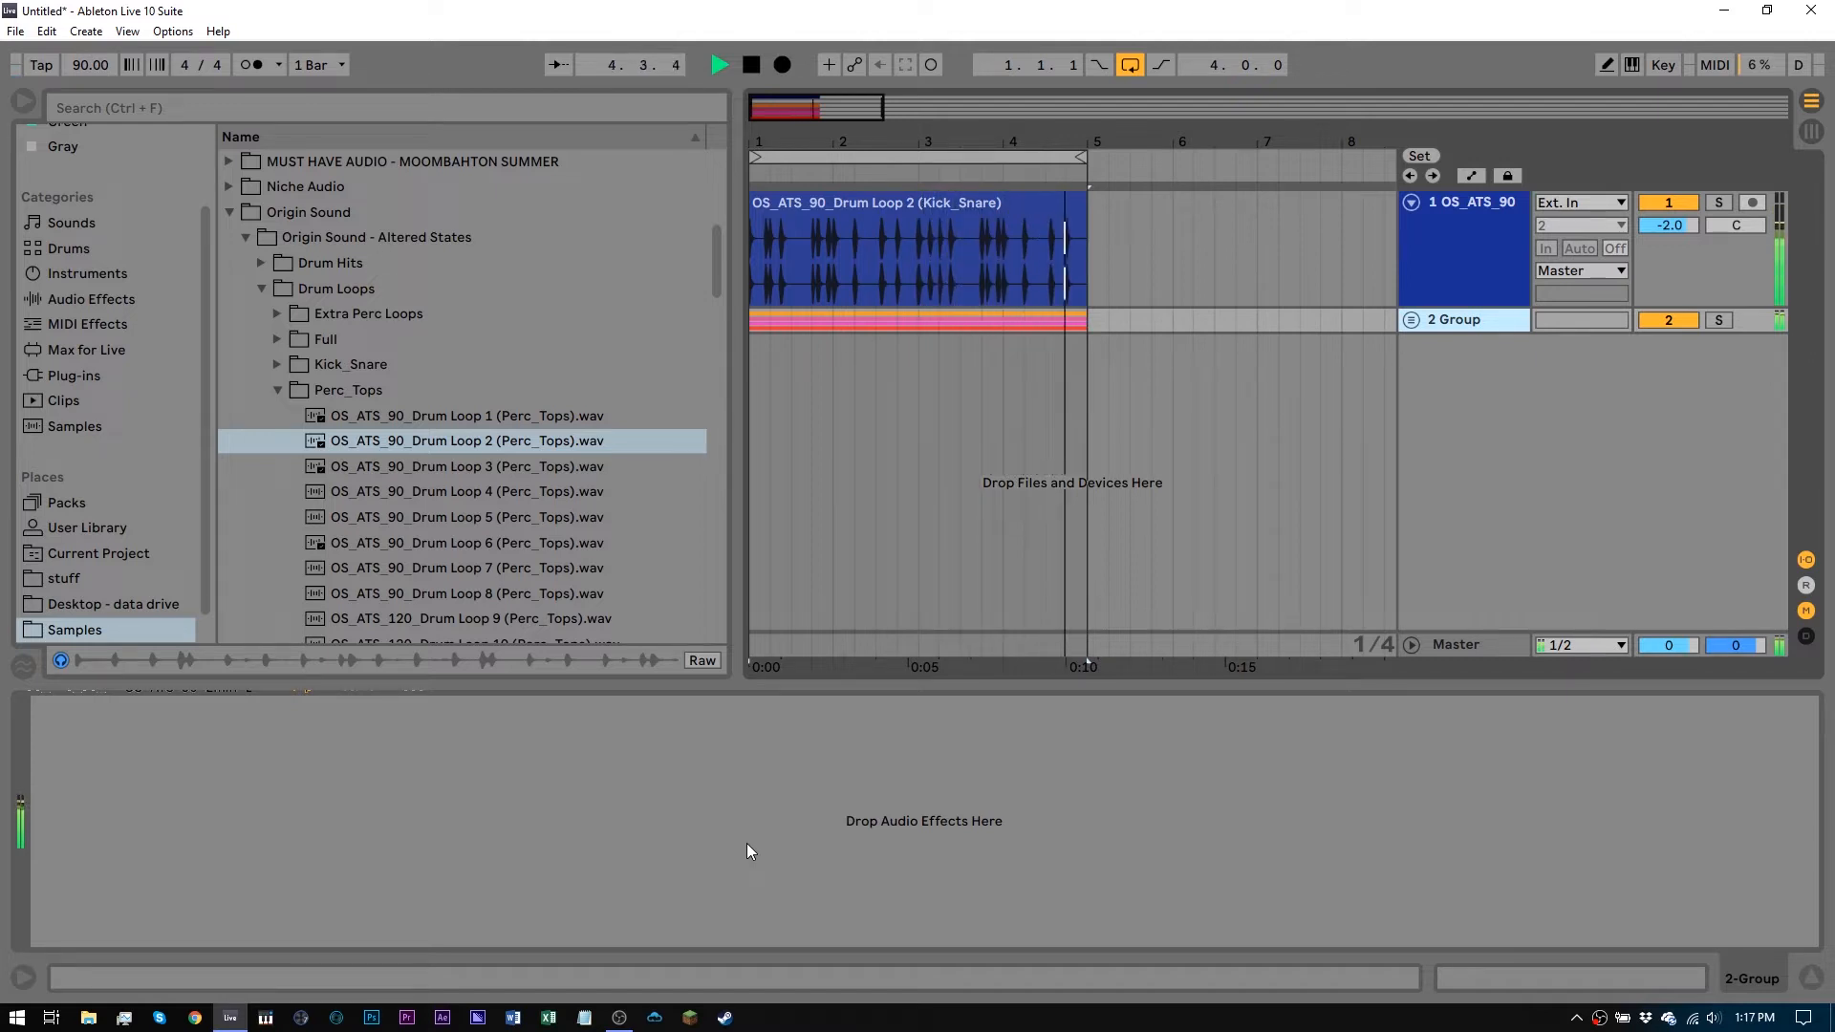
# Stop playback and insert a new audio track below the group
pyautogui.press('space')
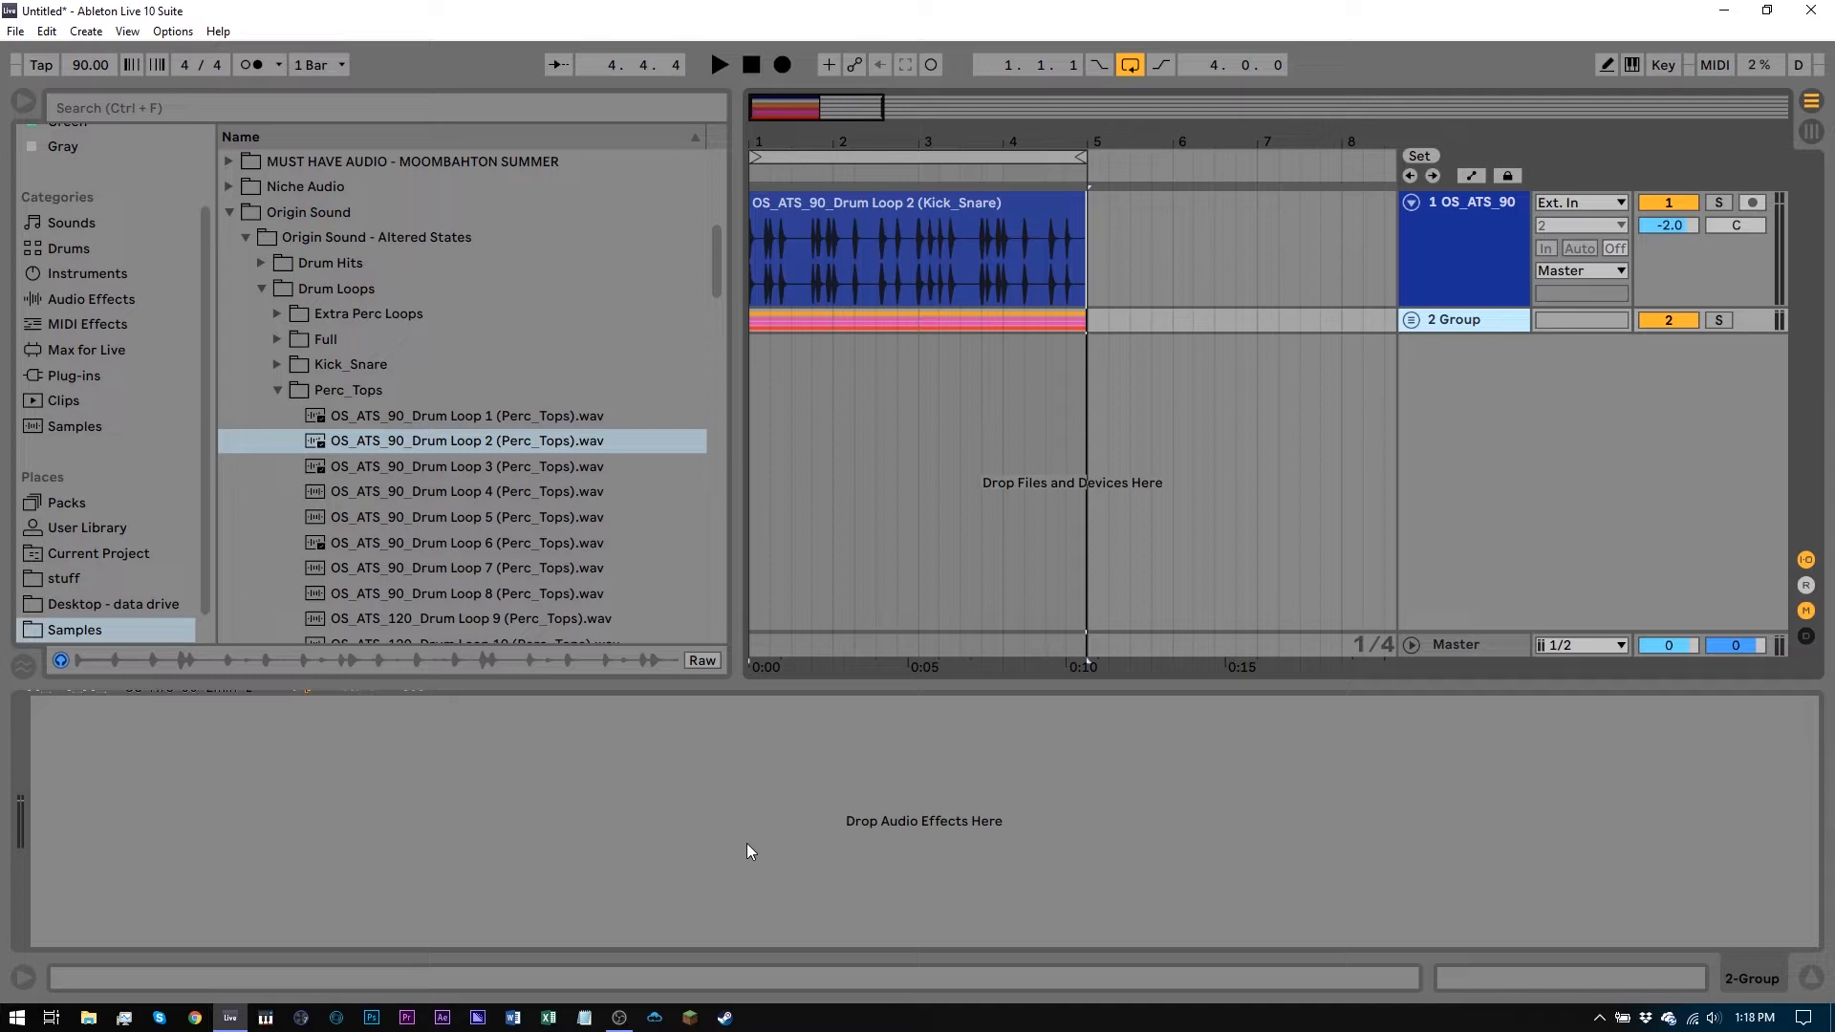
pyautogui.hotkey('ctrl', 't')
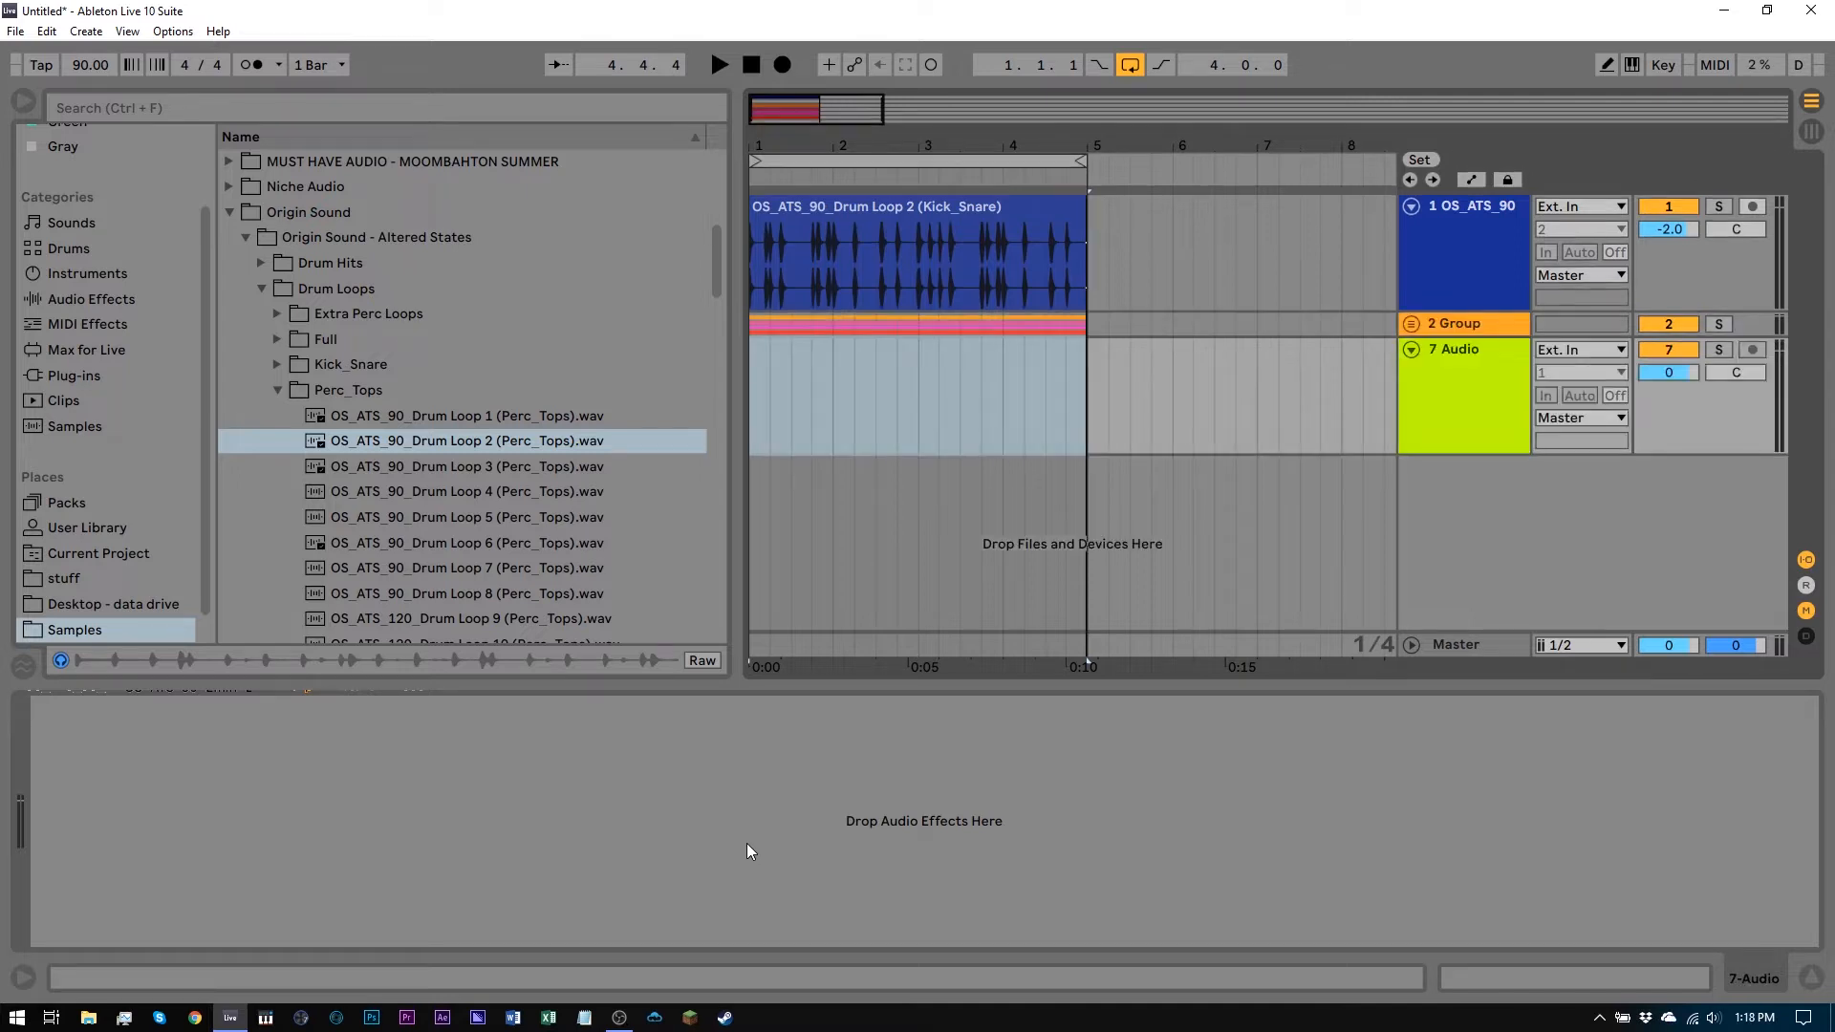
pyautogui.click(1423, 404)
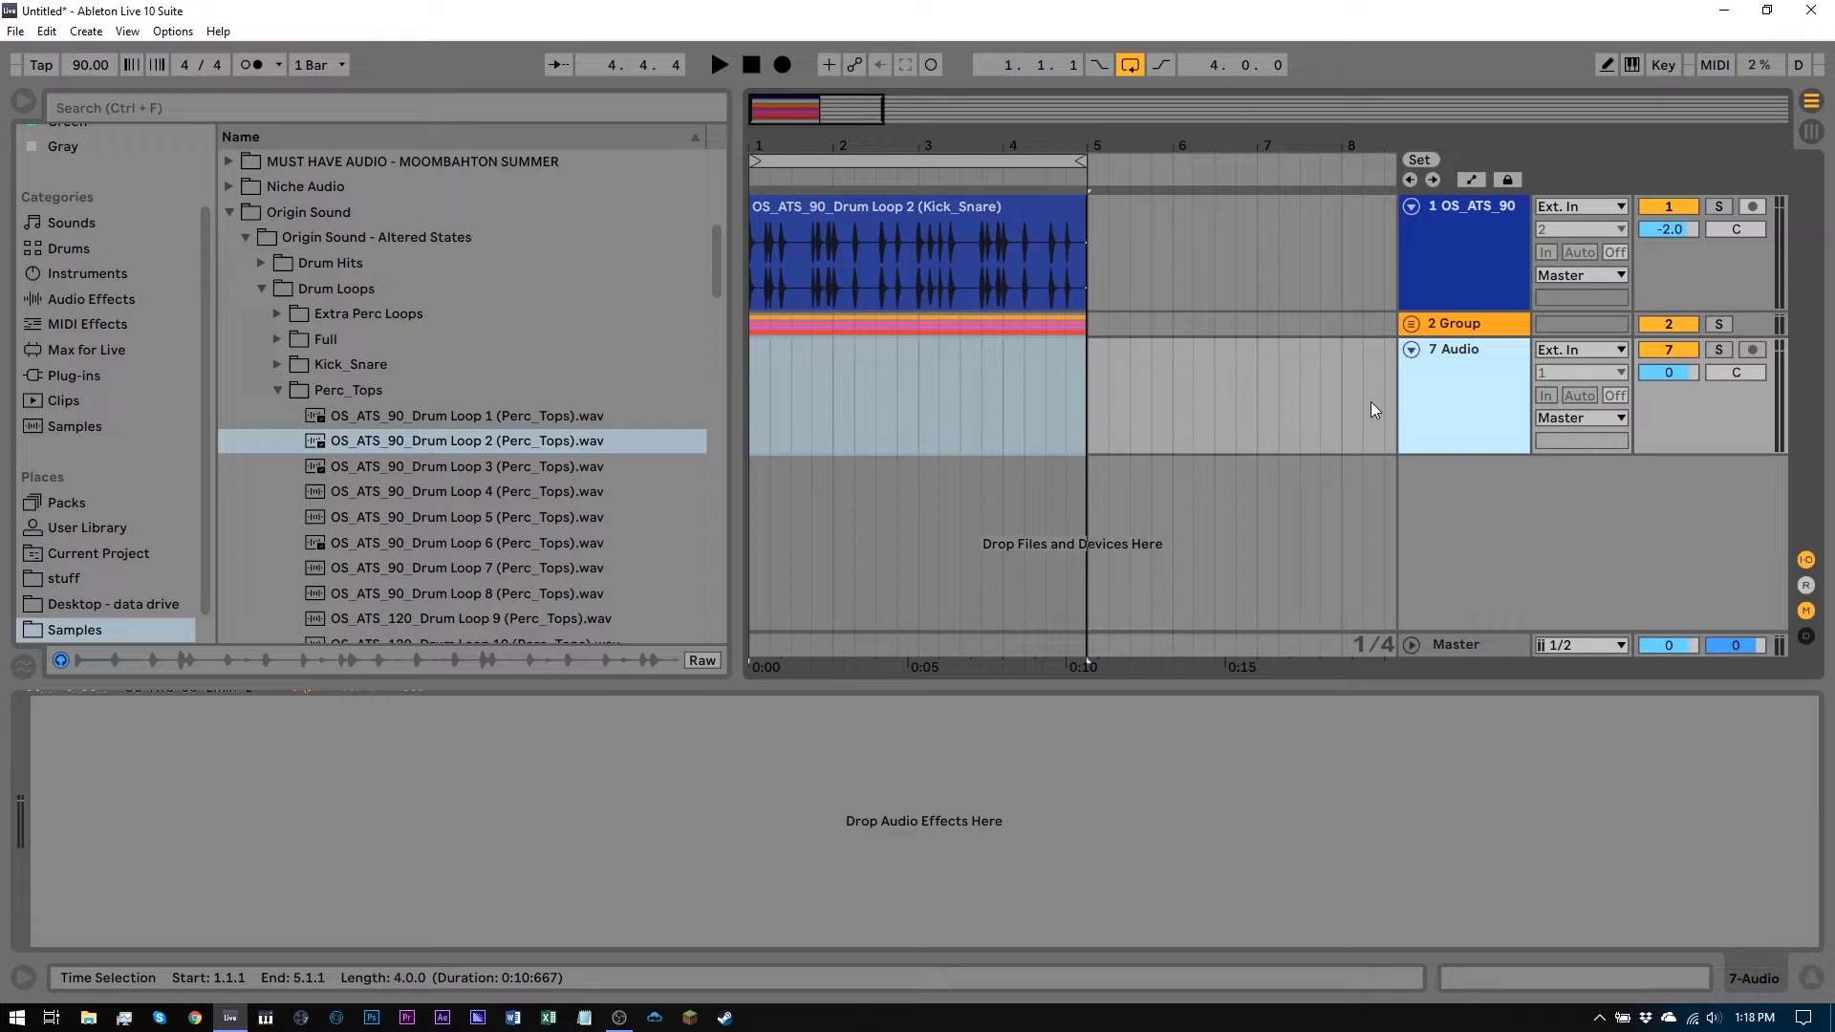
# Add the Vinyl Distortion Crack preset to the new audio track
pyautogui.click(60, 301)
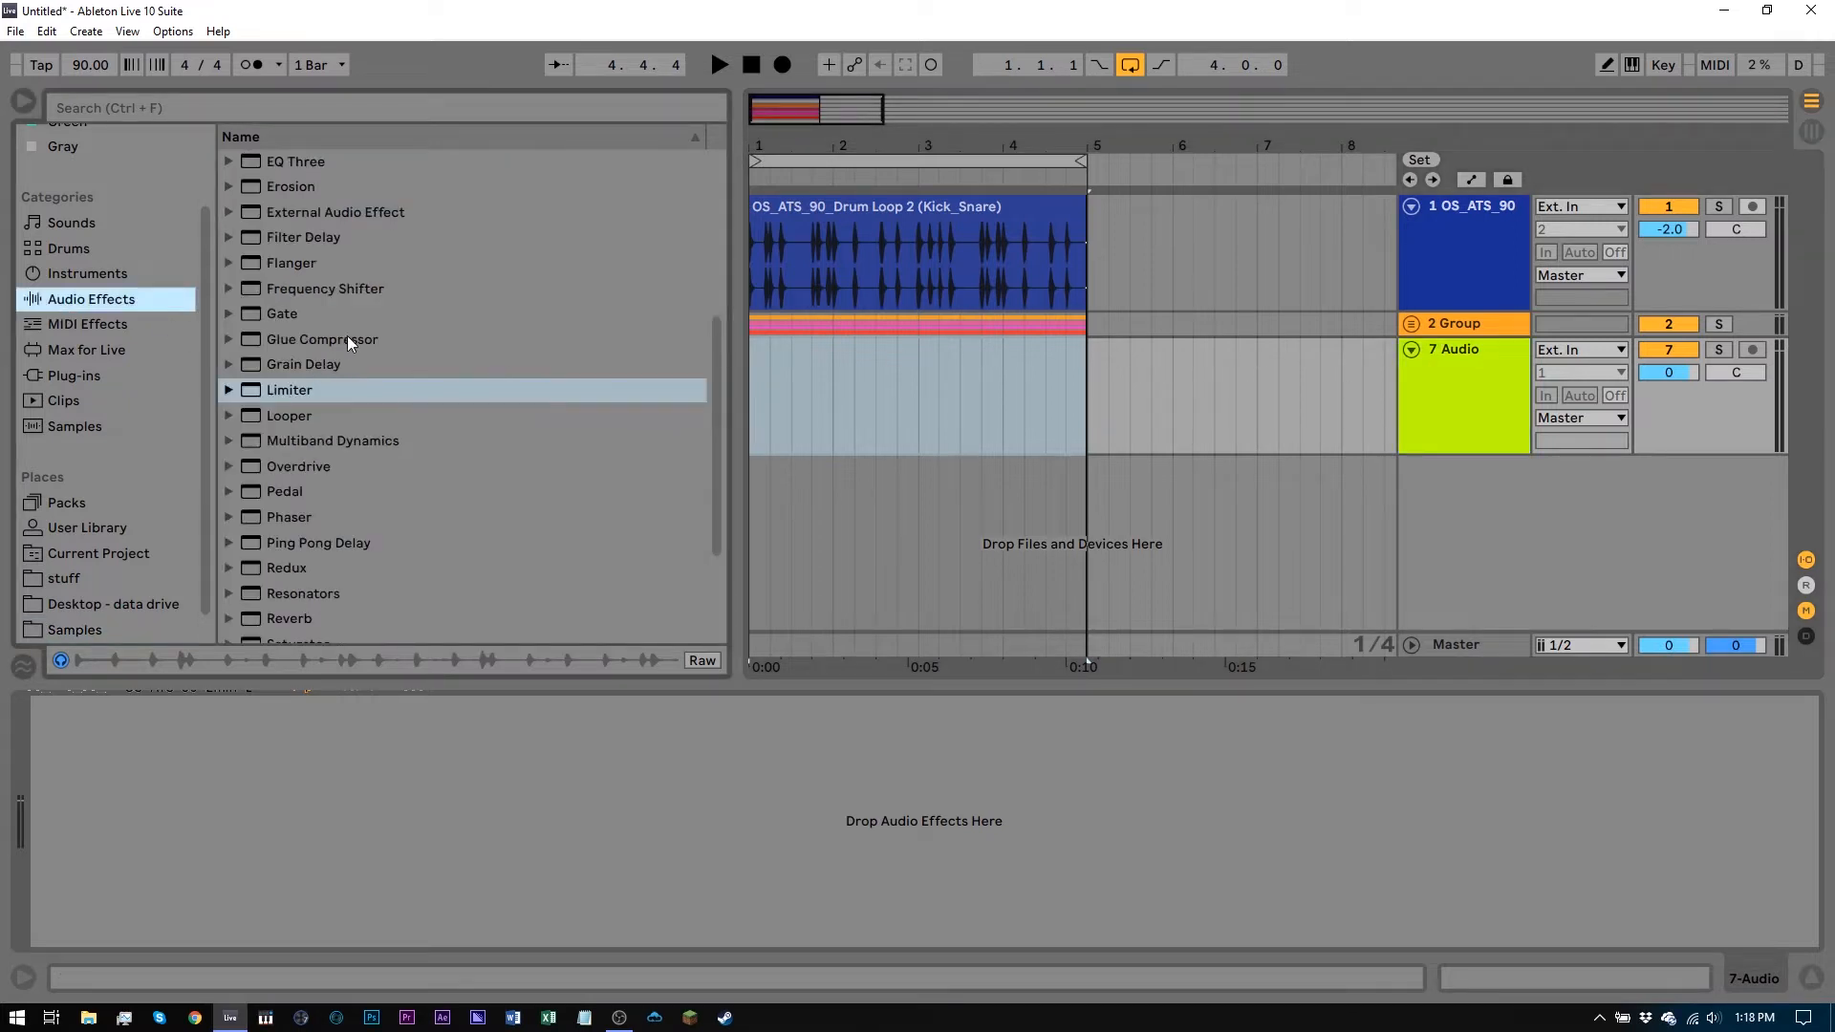
pyautogui.scroll(-3, 427, 486)
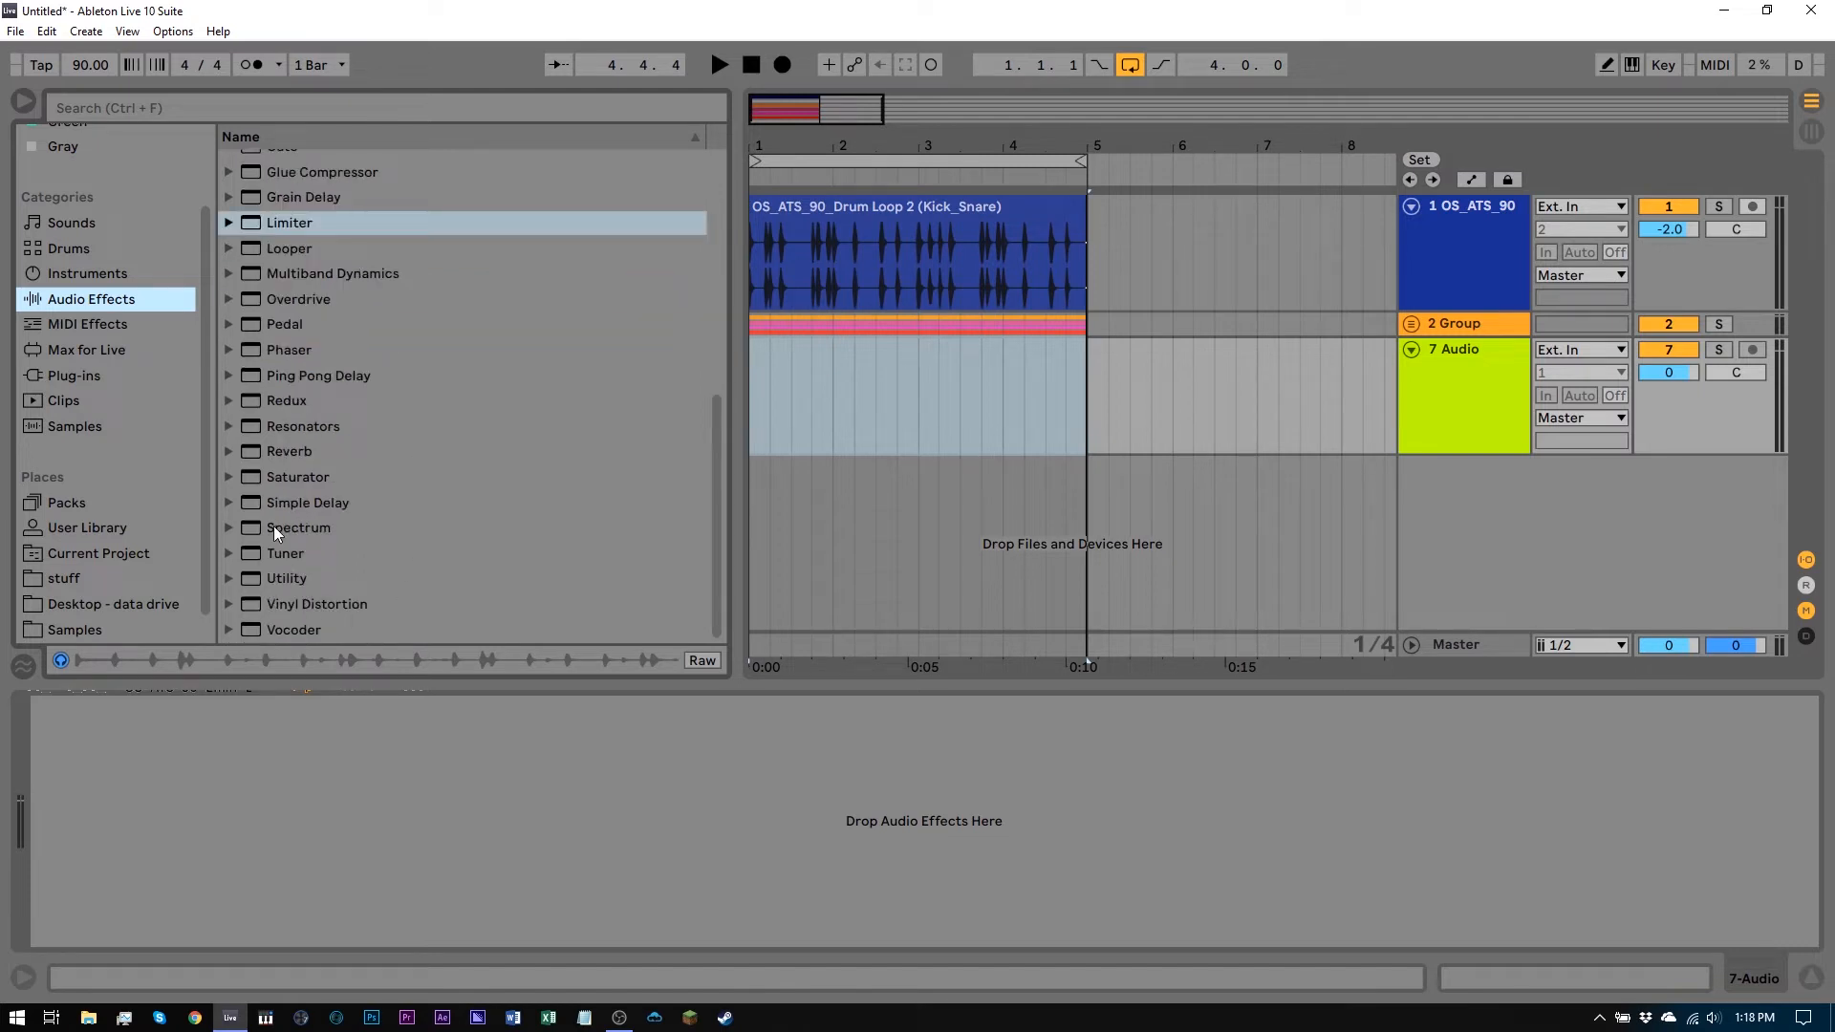
pyautogui.moveTo(250, 602); pyautogui.dragTo(860, 416)
pyautogui.click(272, 606)
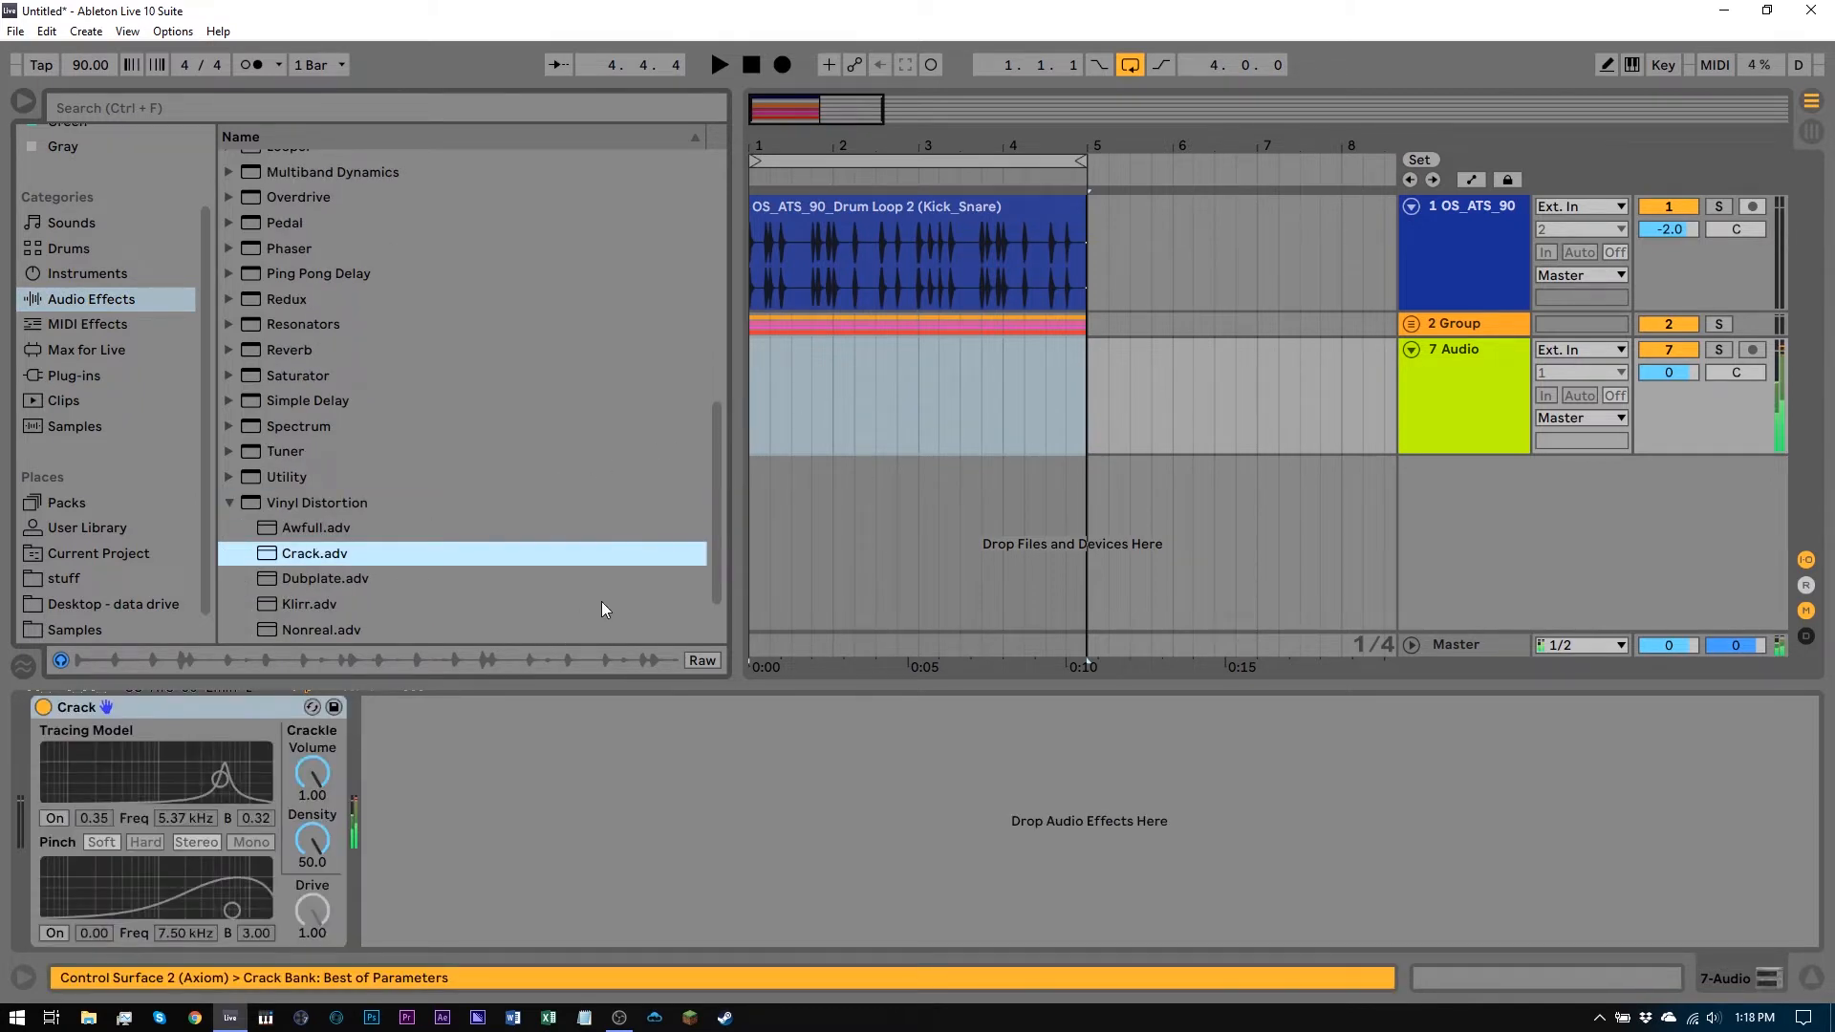
# Play the loop and lower the 7 Audio track's volume to -8.8 dB
pyautogui.press('space')
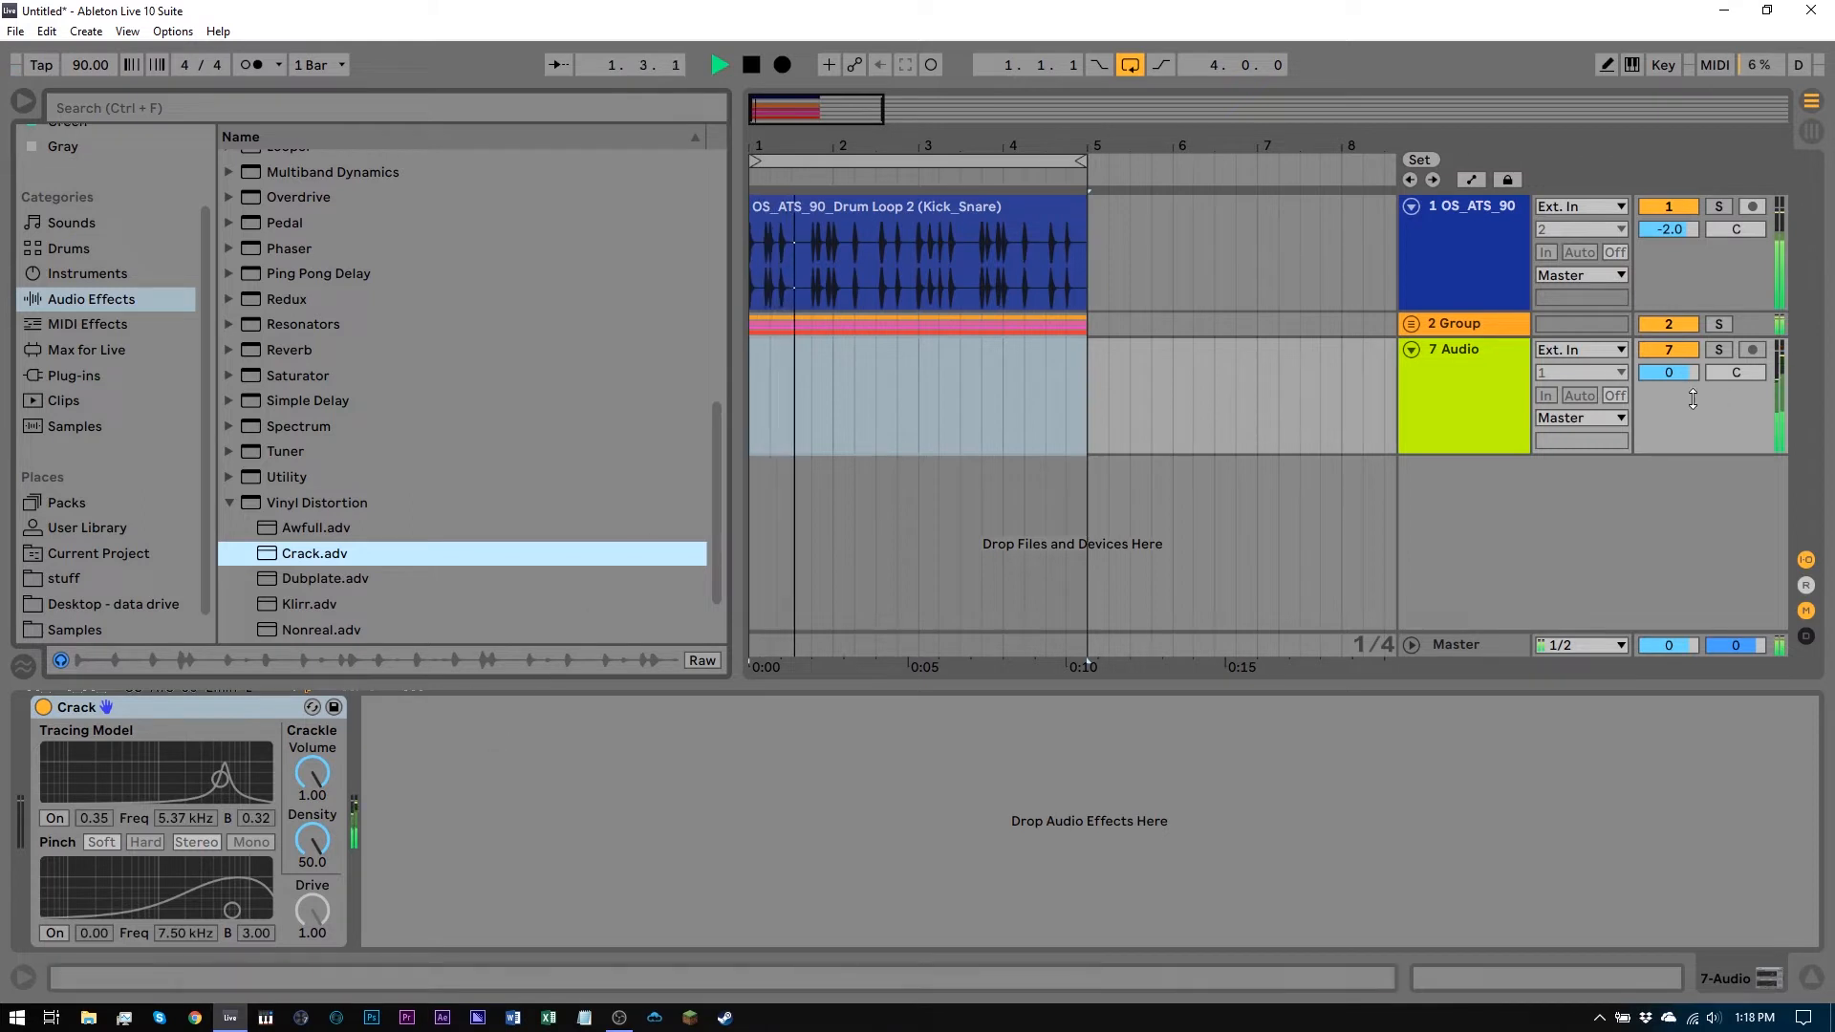
pyautogui.moveTo(1671, 373); pyautogui.dragTo(1670, 411)
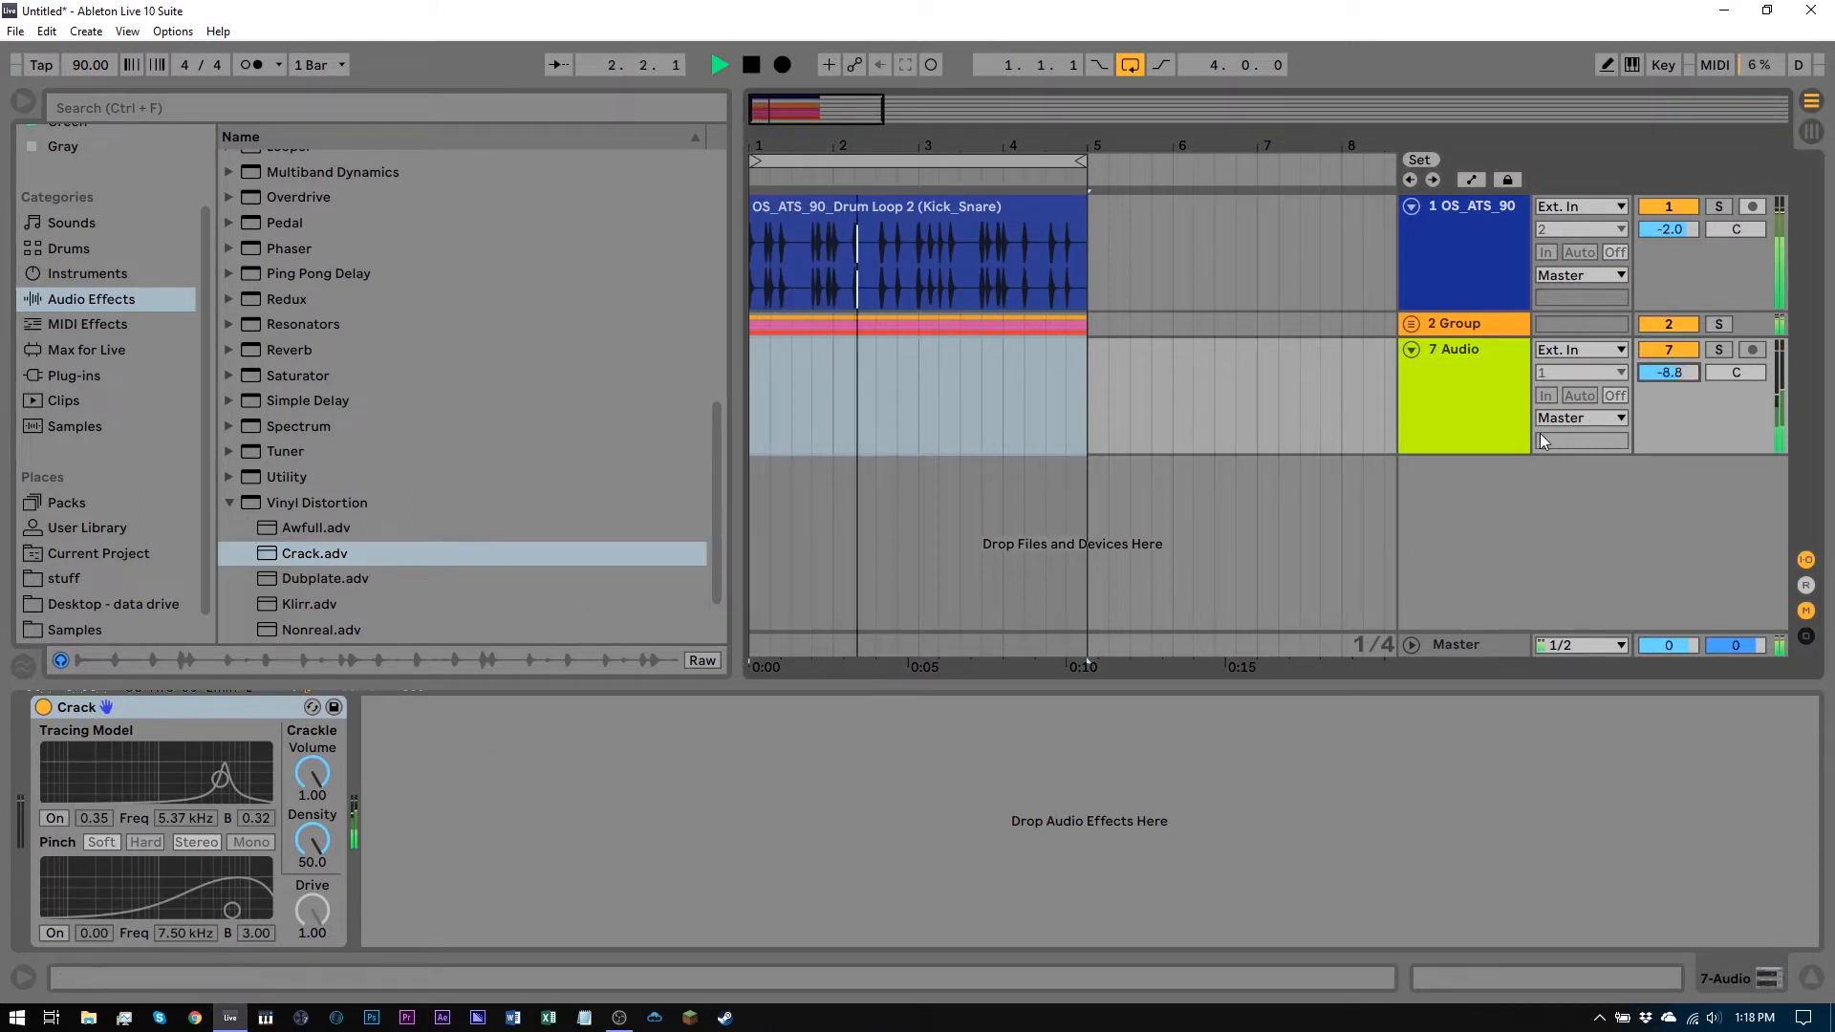
pyautogui.click(1502, 425)
pyautogui.press('space')
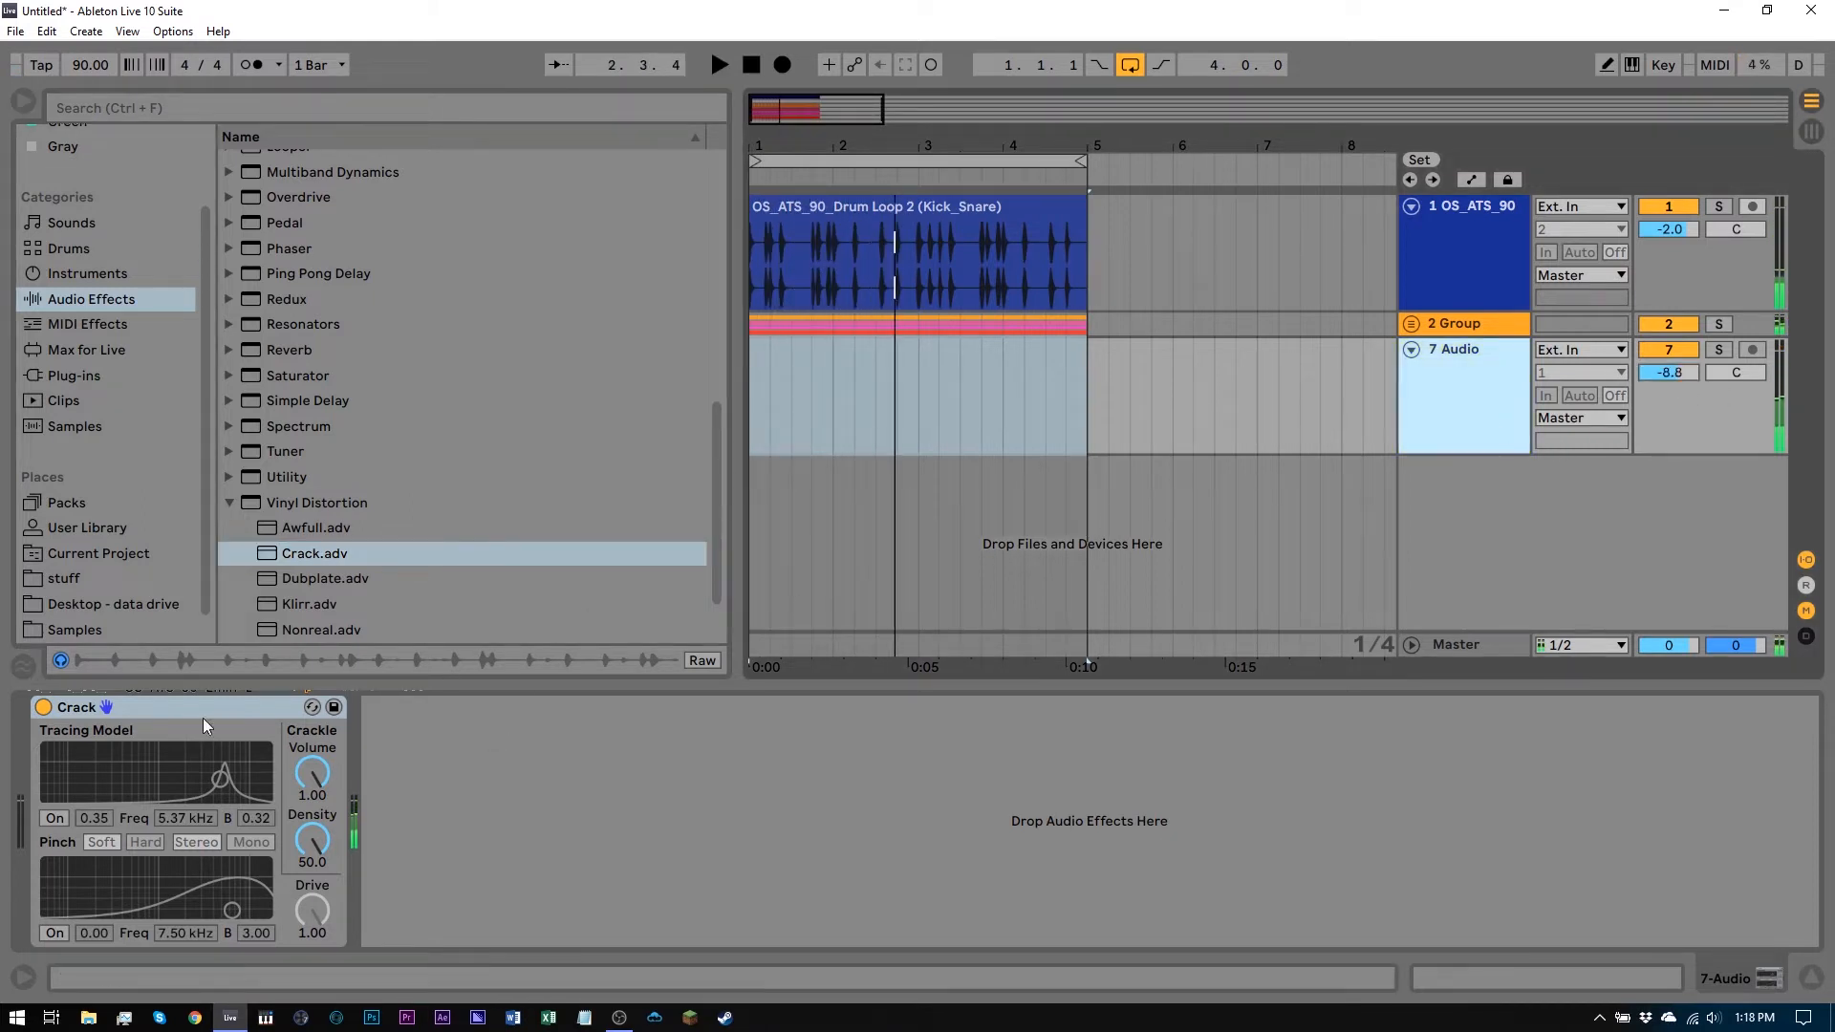
# Switch off the Crack device and add a Gate effect after it on the same track
pyautogui.click(43, 707)
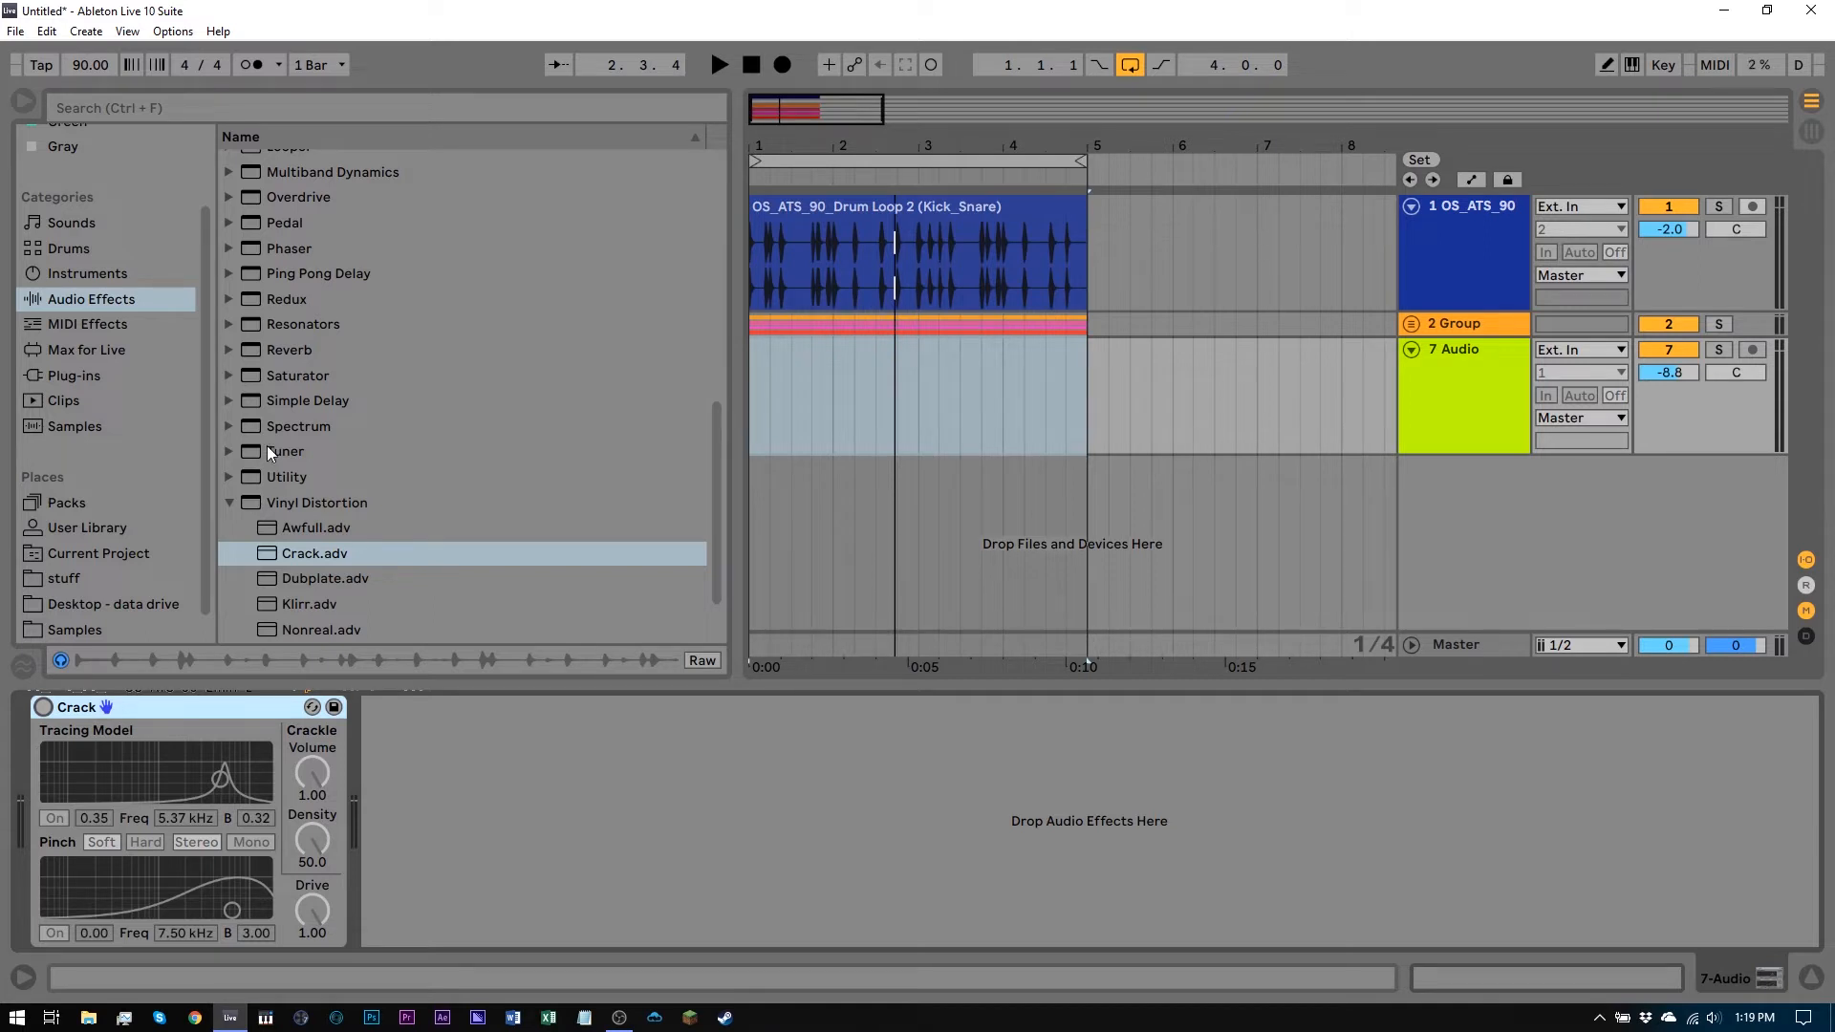
pyautogui.scroll(5, 272, 444)
pyautogui.scroll(2, 271, 444)
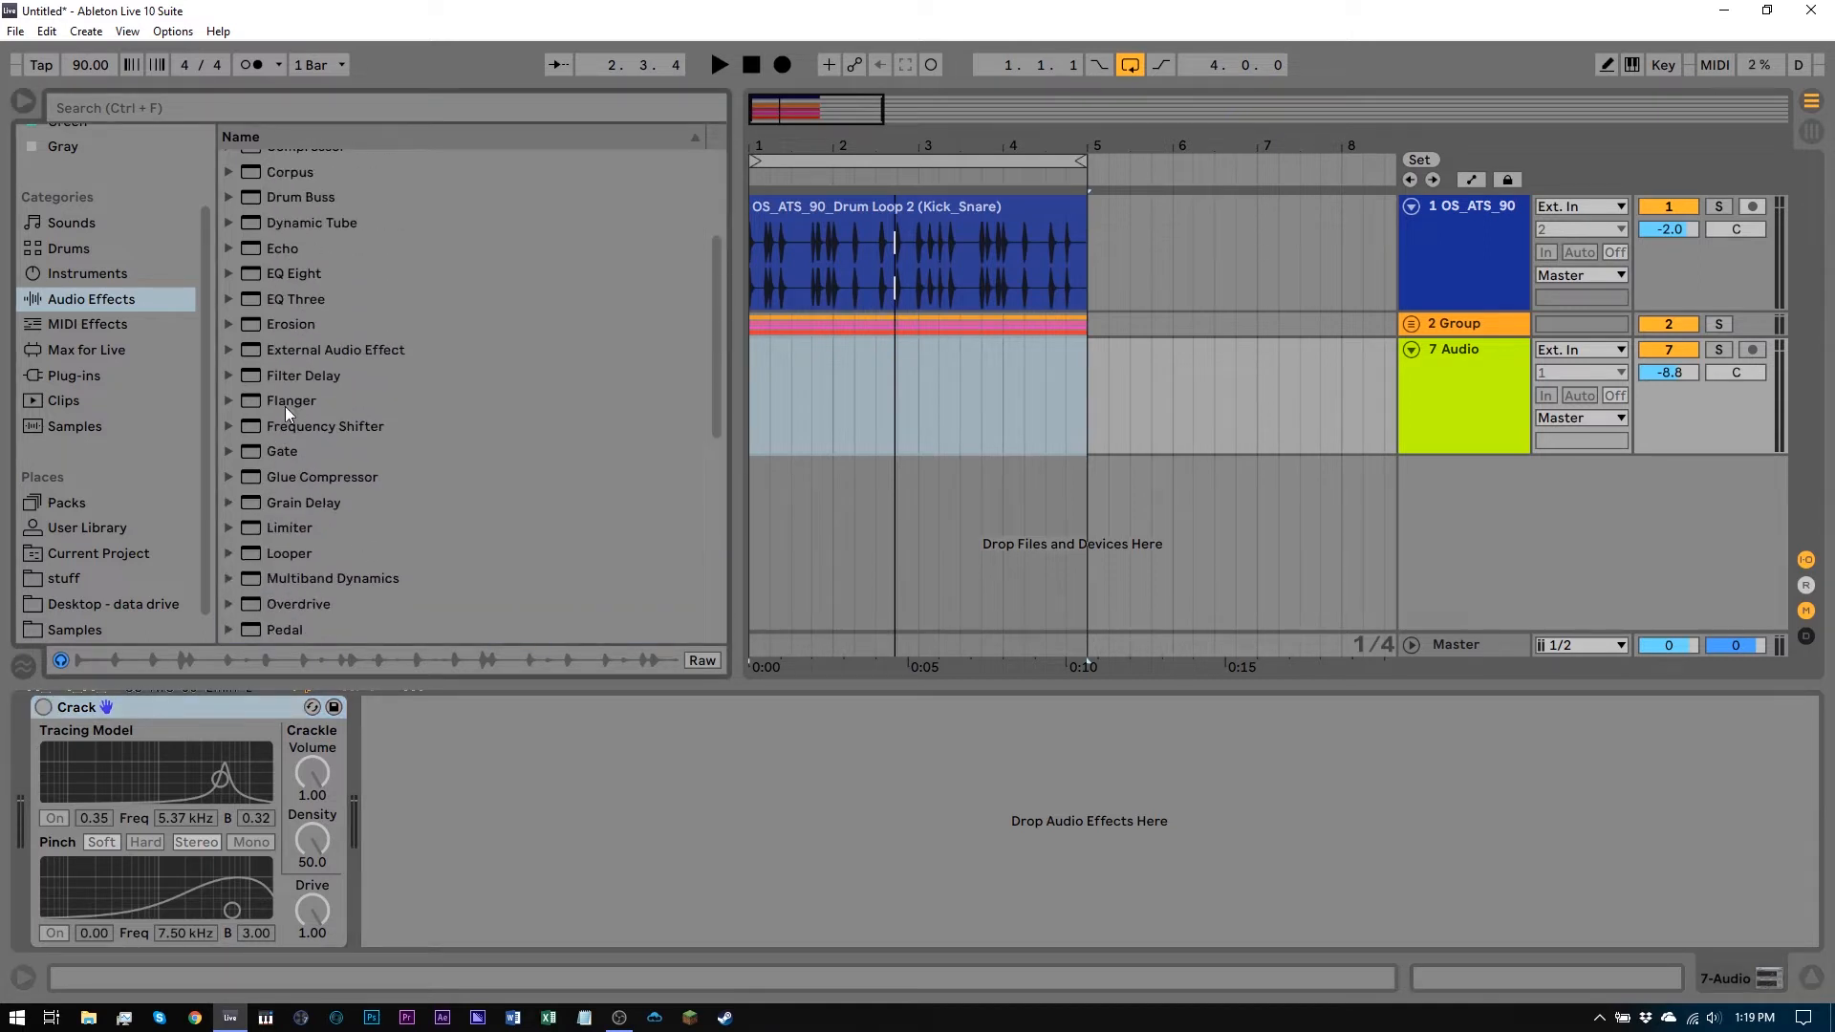
pyautogui.moveTo(232, 503); pyautogui.dragTo(566, 819)
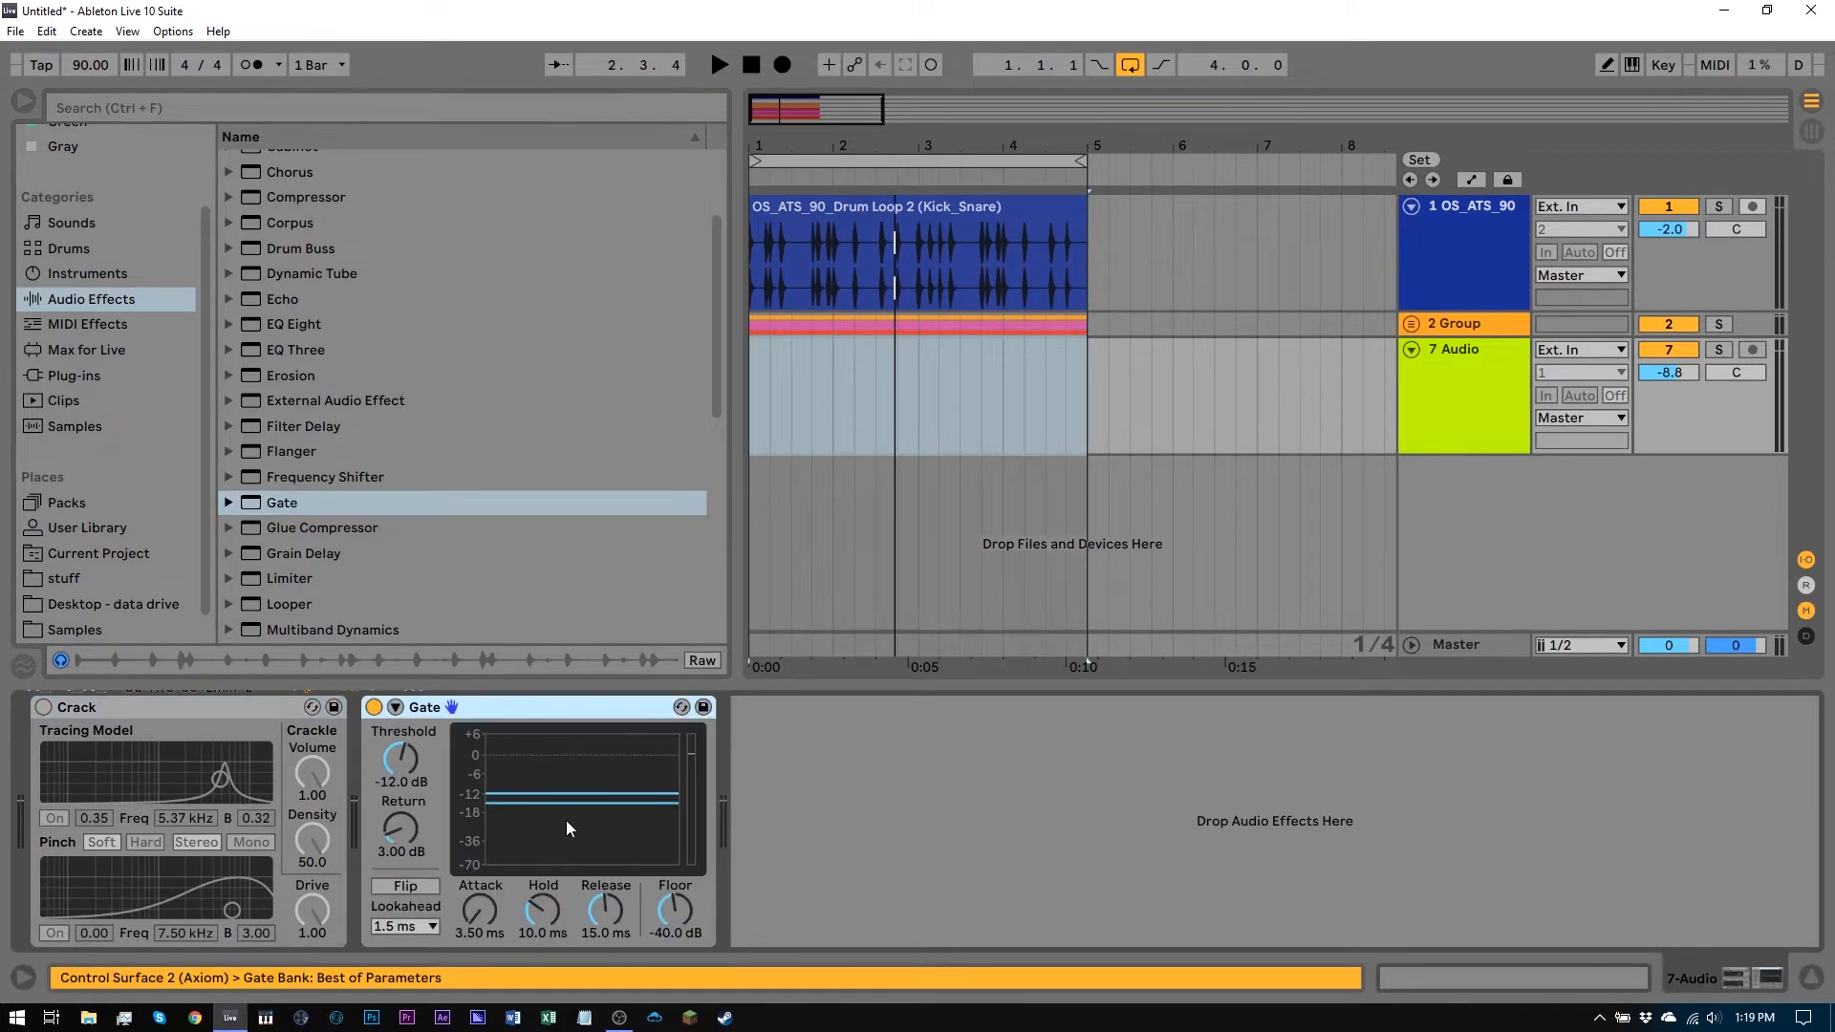
# Expand the Gate's sidechain section and open its audio source list
pyautogui.click(416, 732)
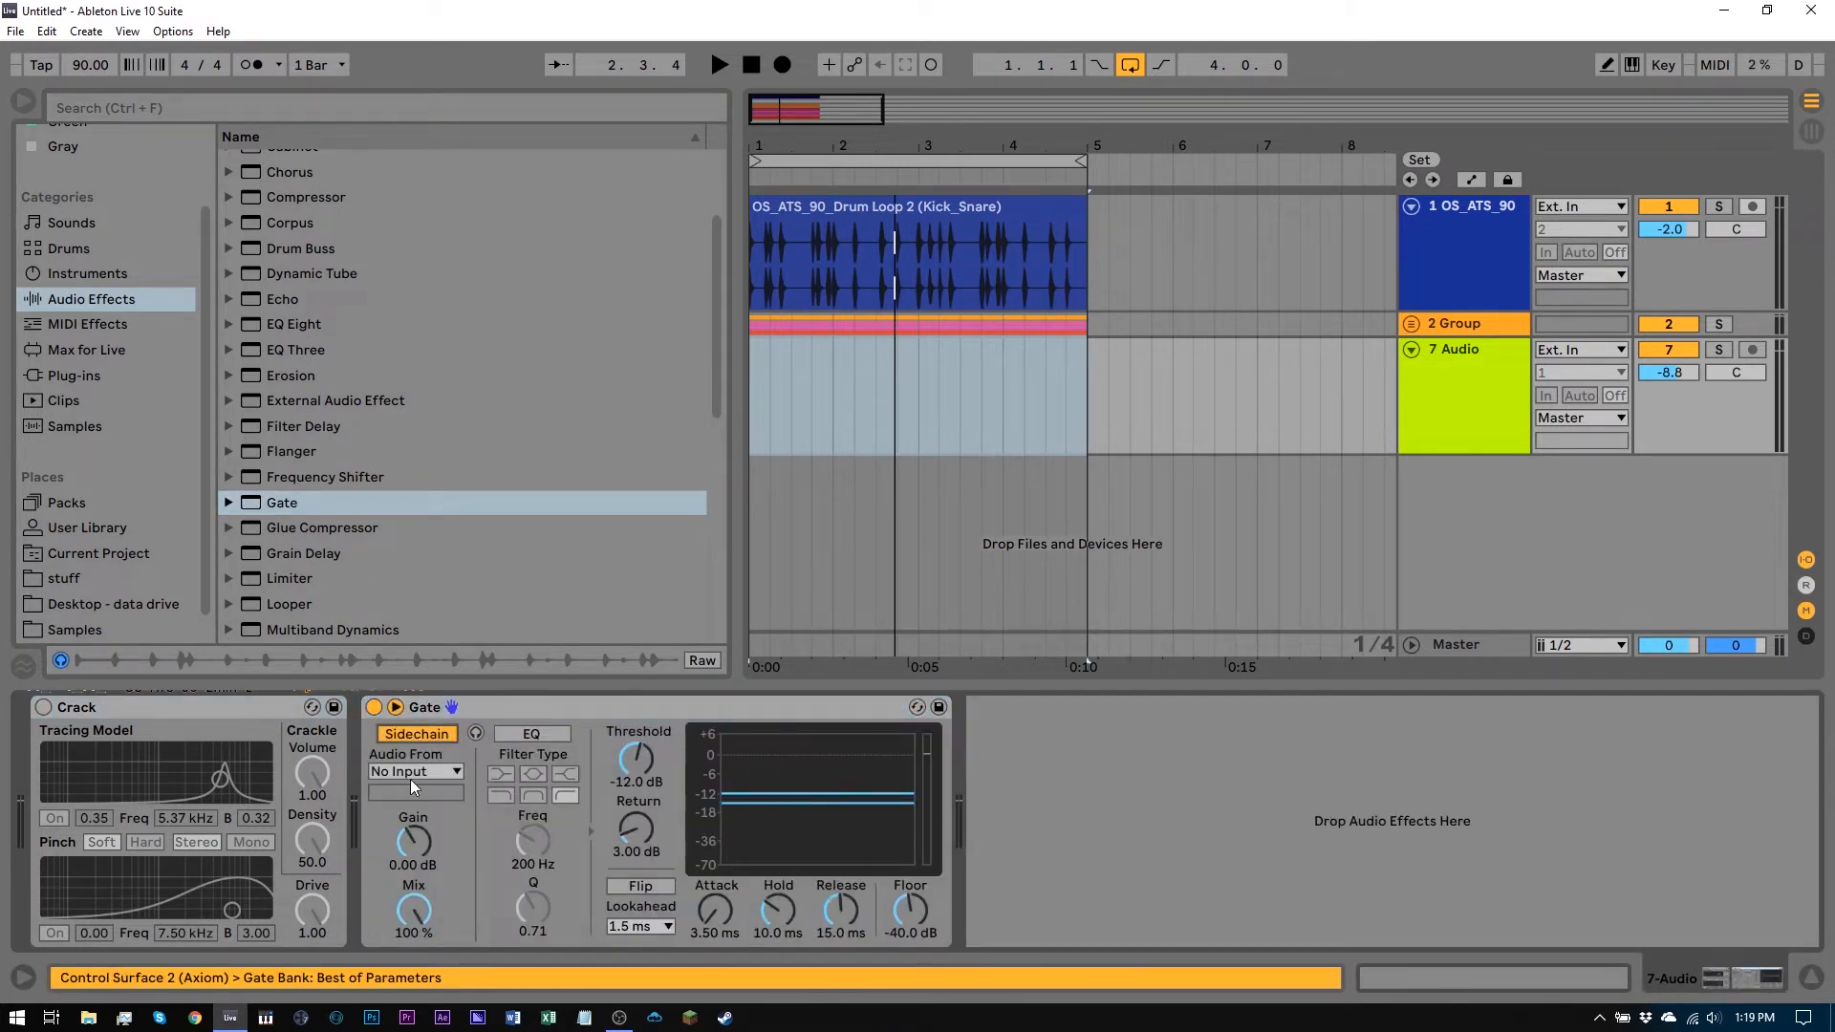
pyautogui.click(415, 771)
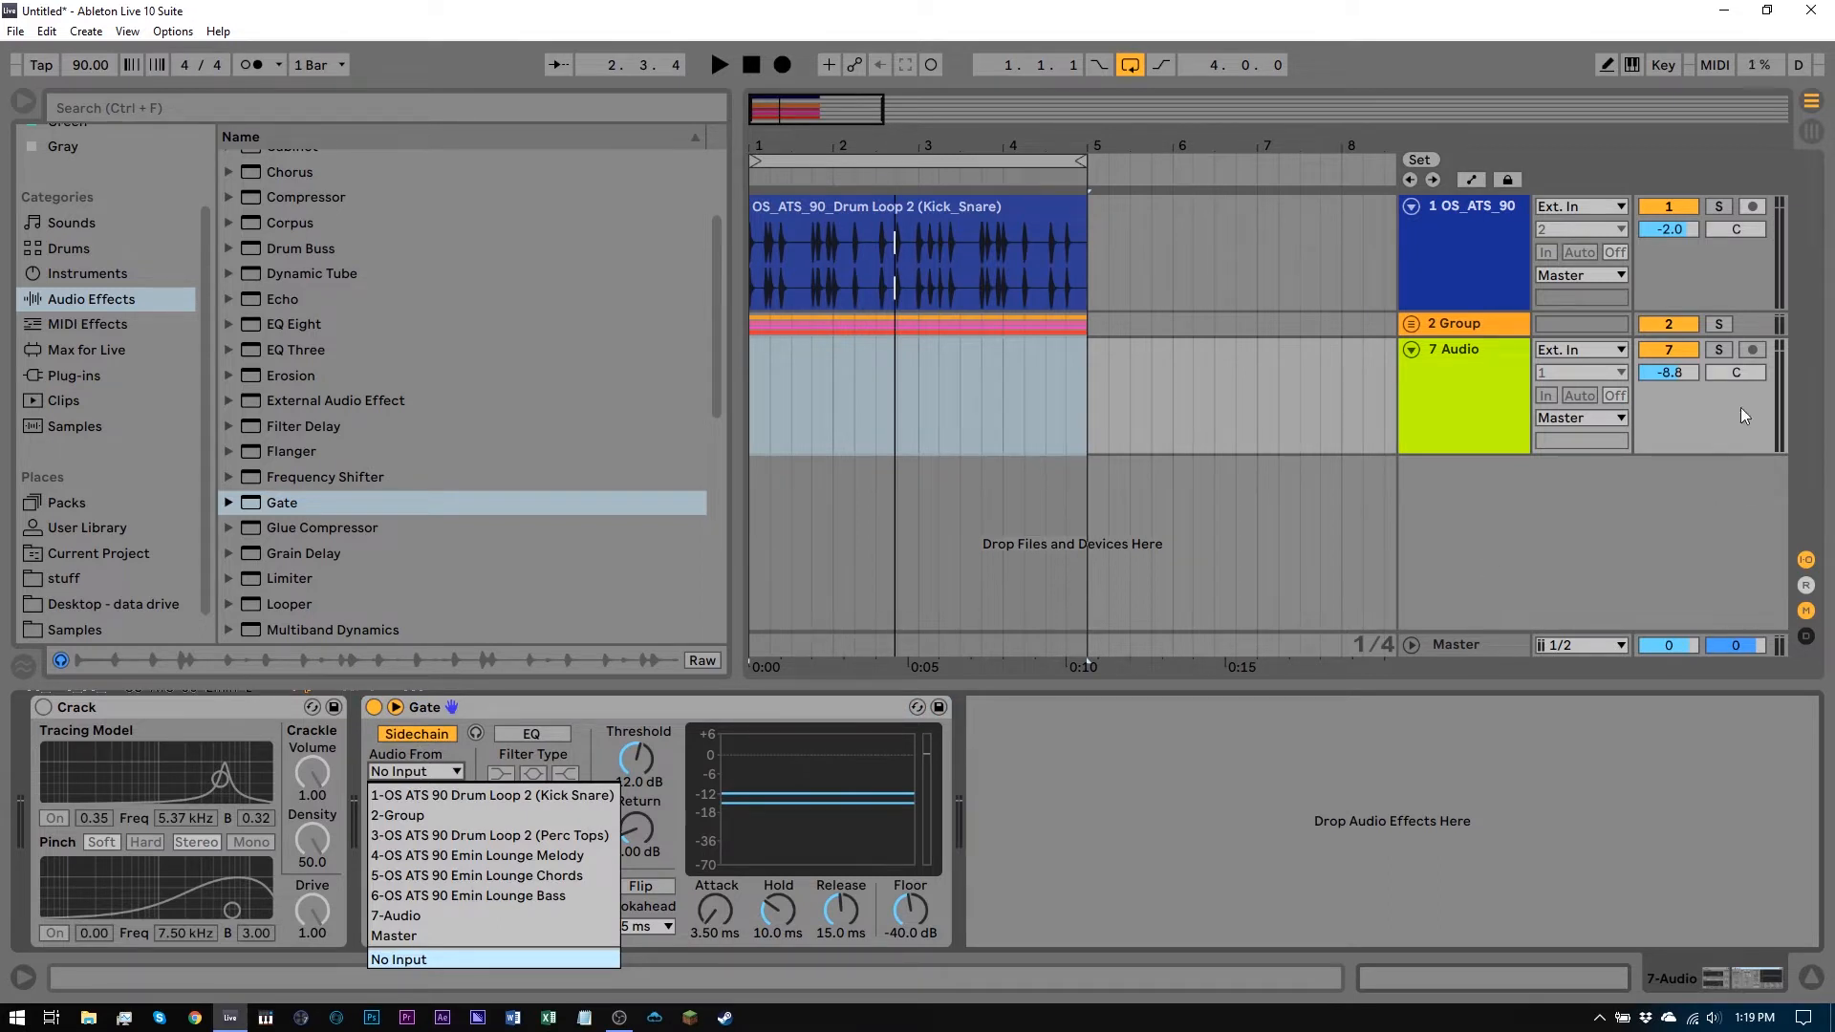
pyautogui.click(1742, 194)
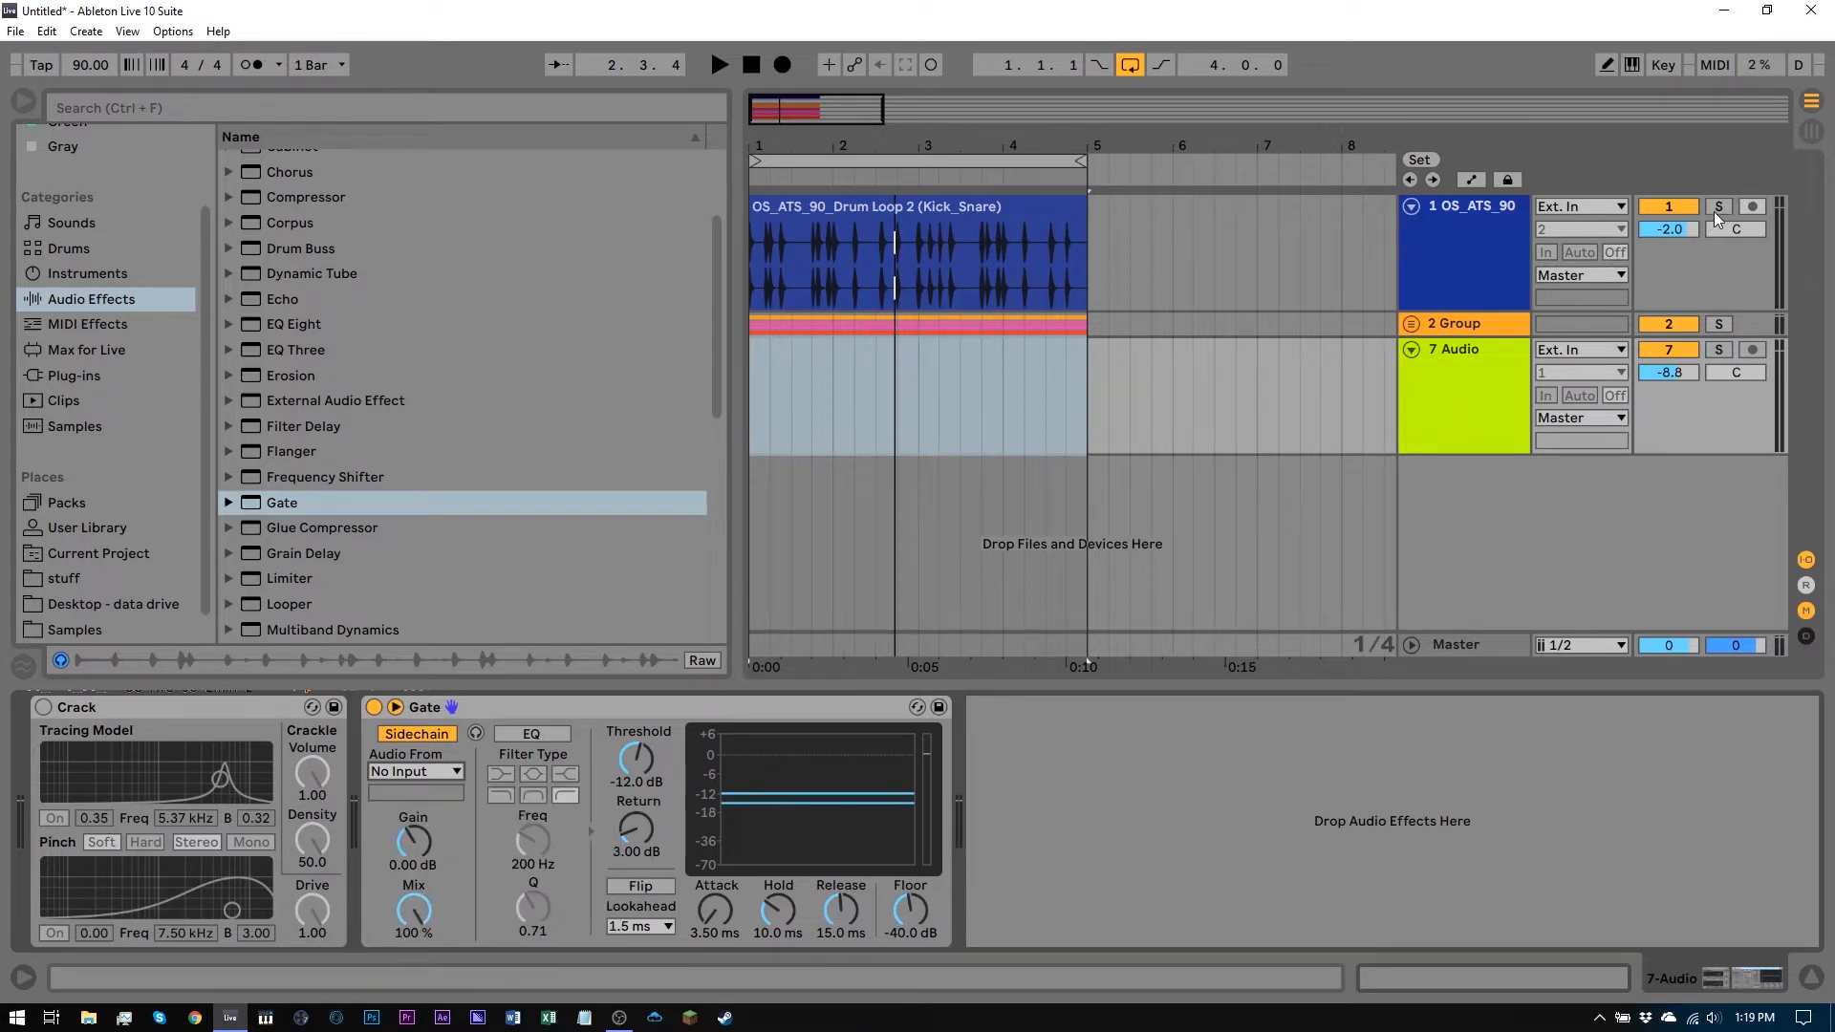
# Solo the OS_ATS_90 drum track and briefly preview playback
pyautogui.click(1716, 208)
pyautogui.press('space')
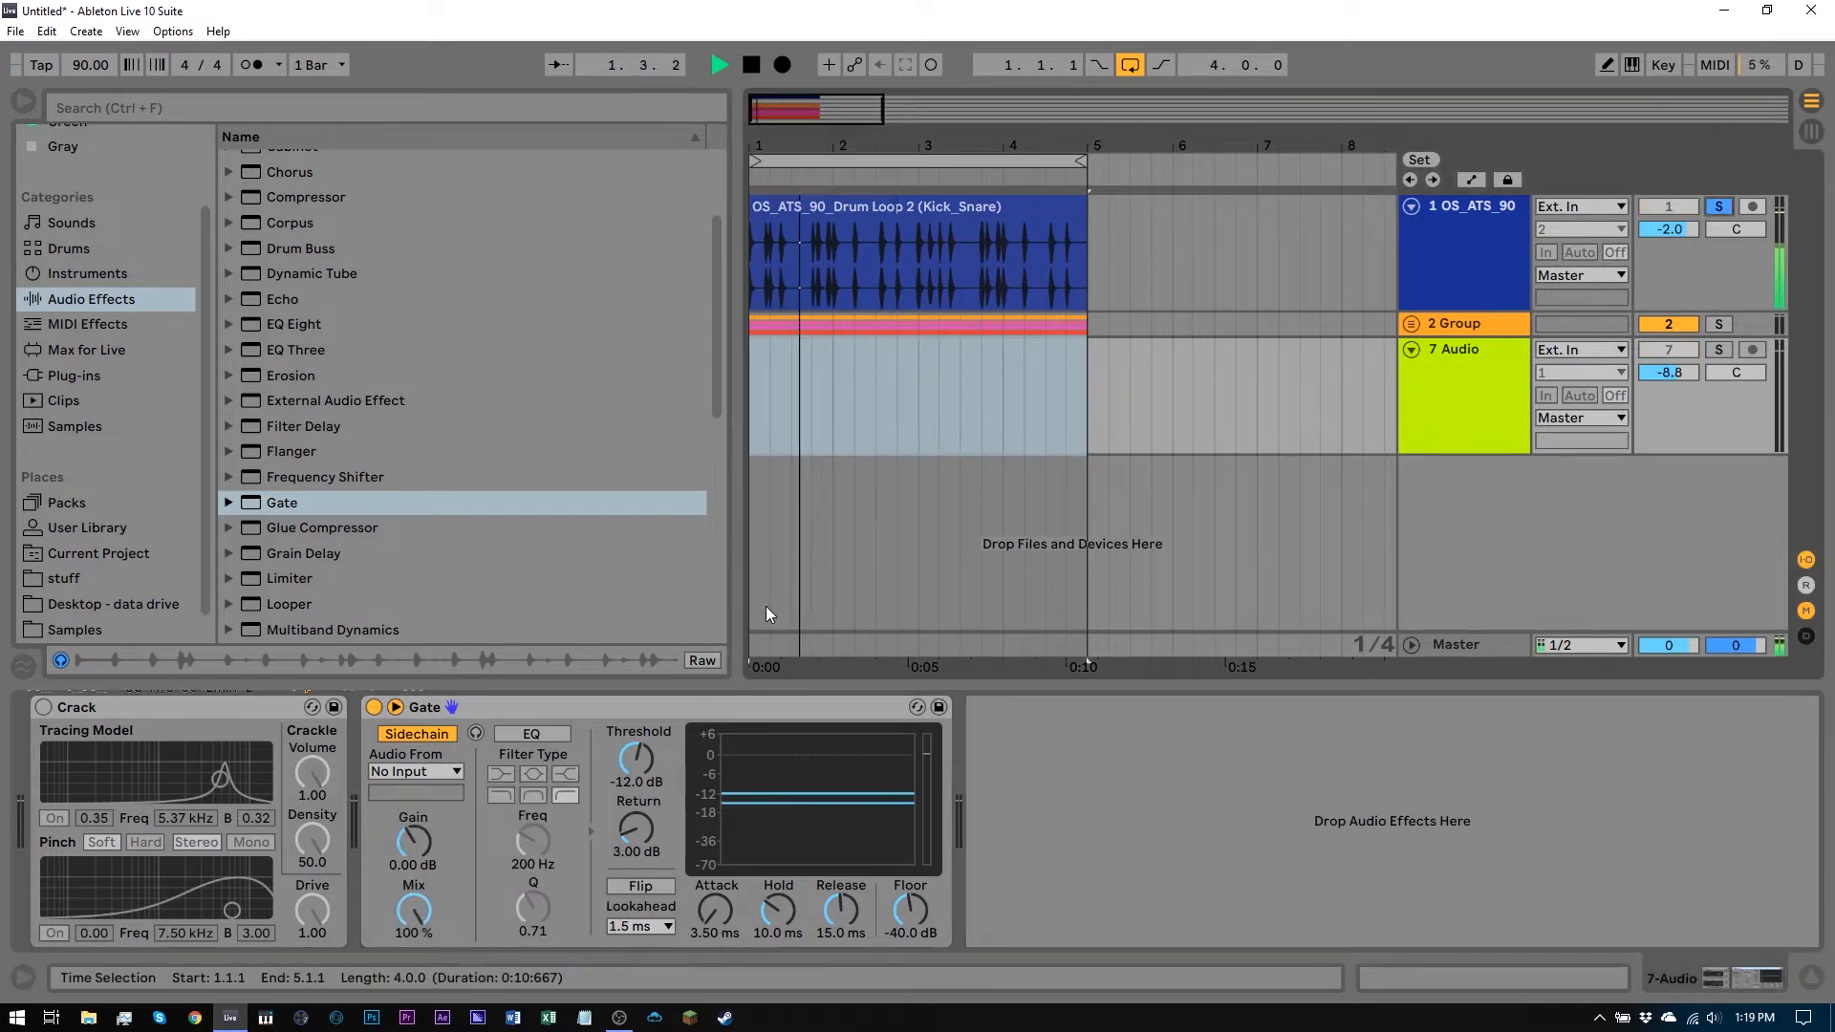
pyautogui.press('space')
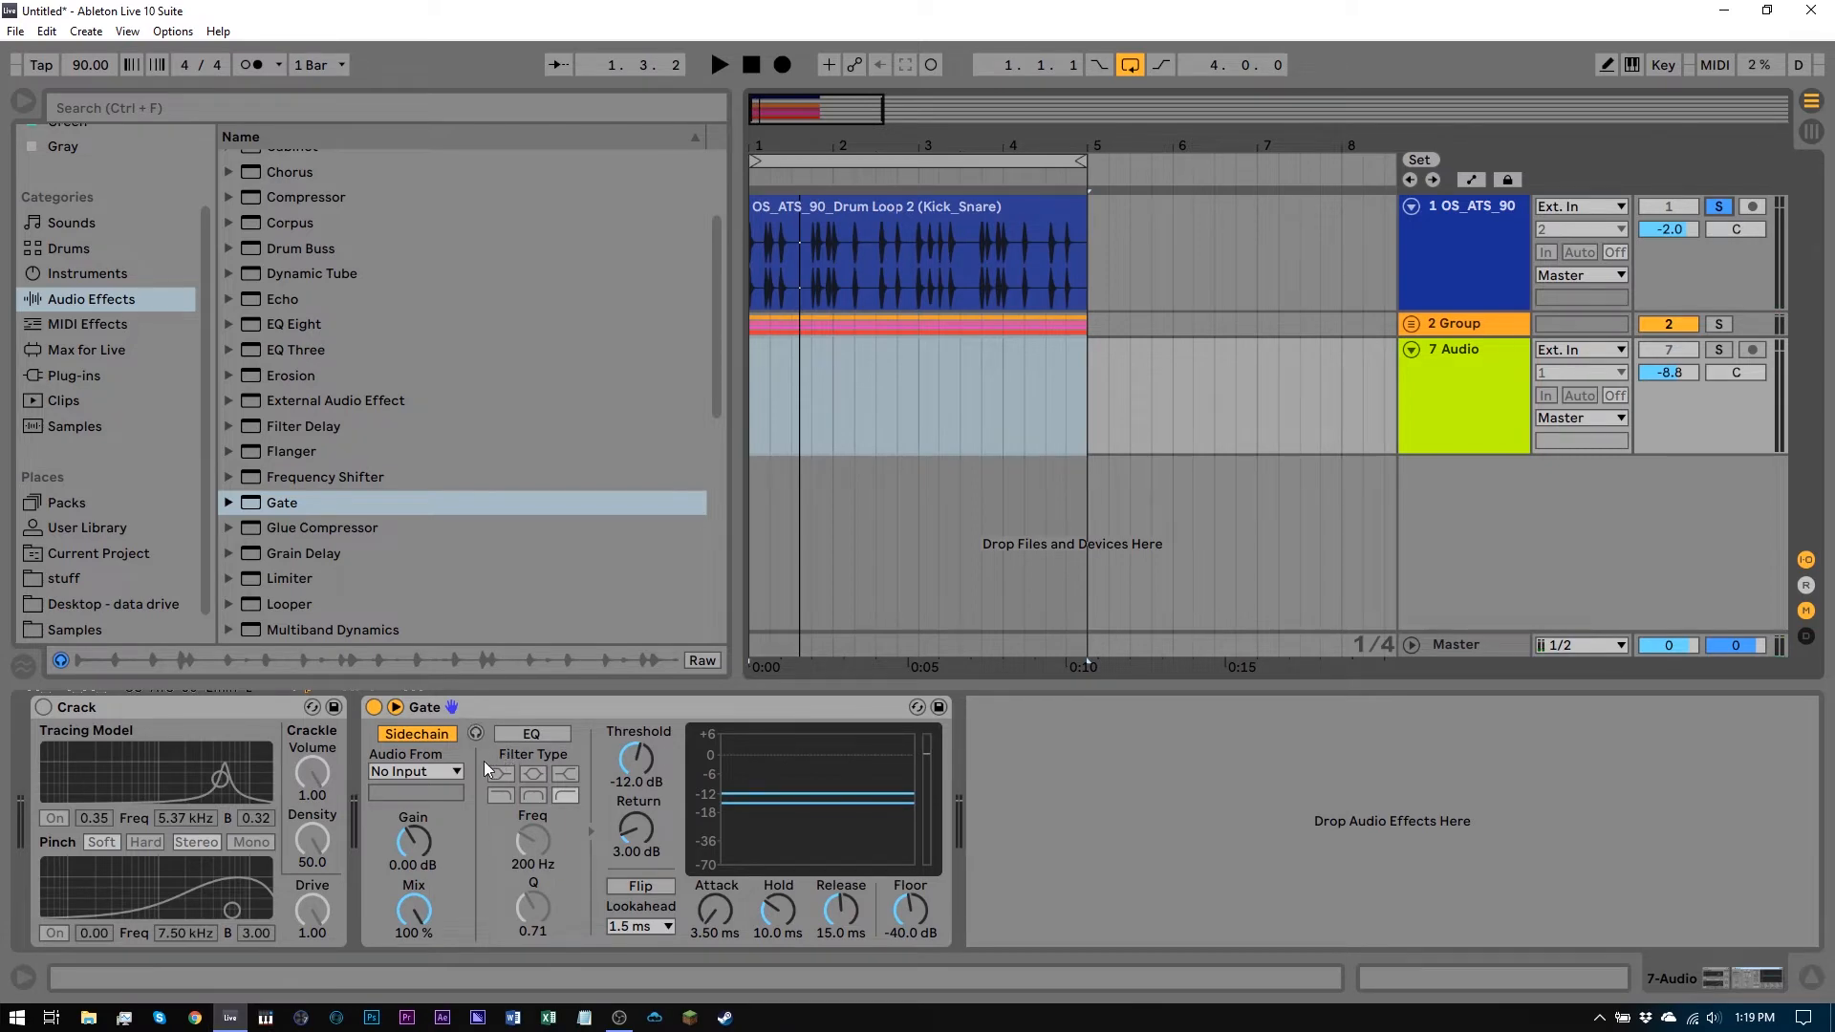
# Set the Gate's sidechain source to 1-OS ATS 90 Drum Loop 2 (Kick Snare)
pyautogui.click(441, 771)
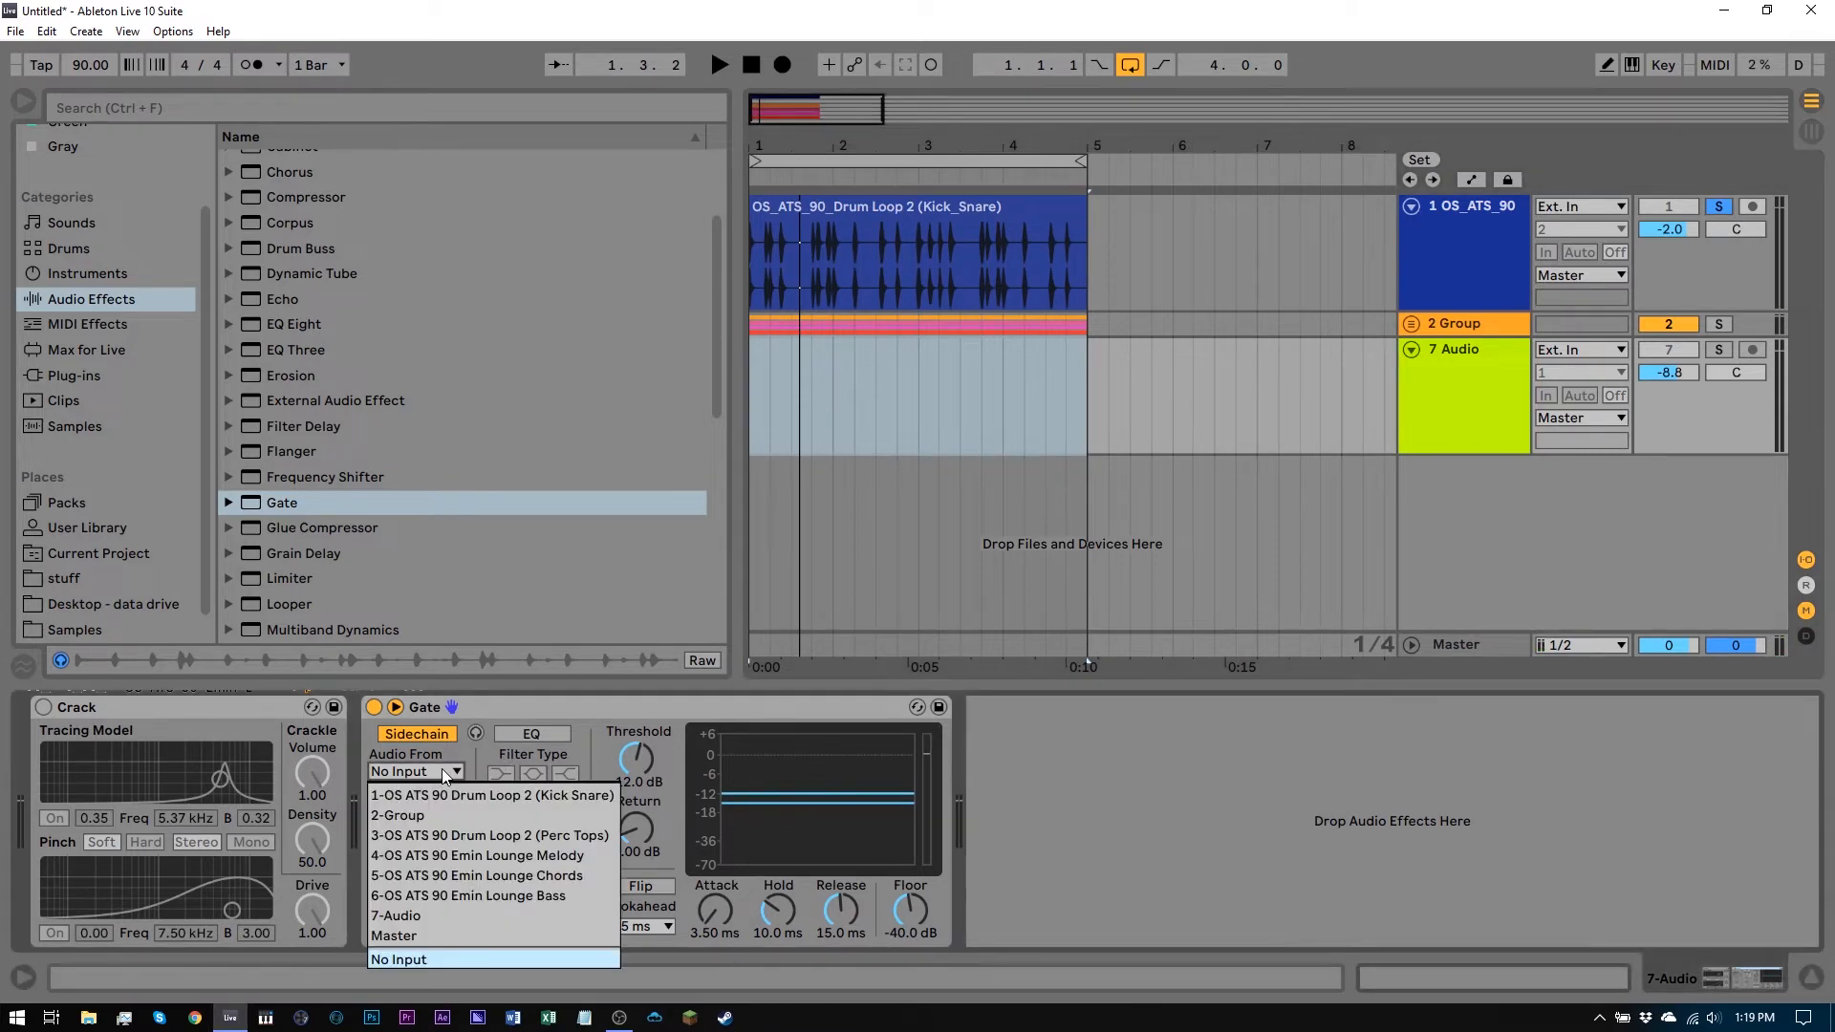
pyautogui.click(426, 794)
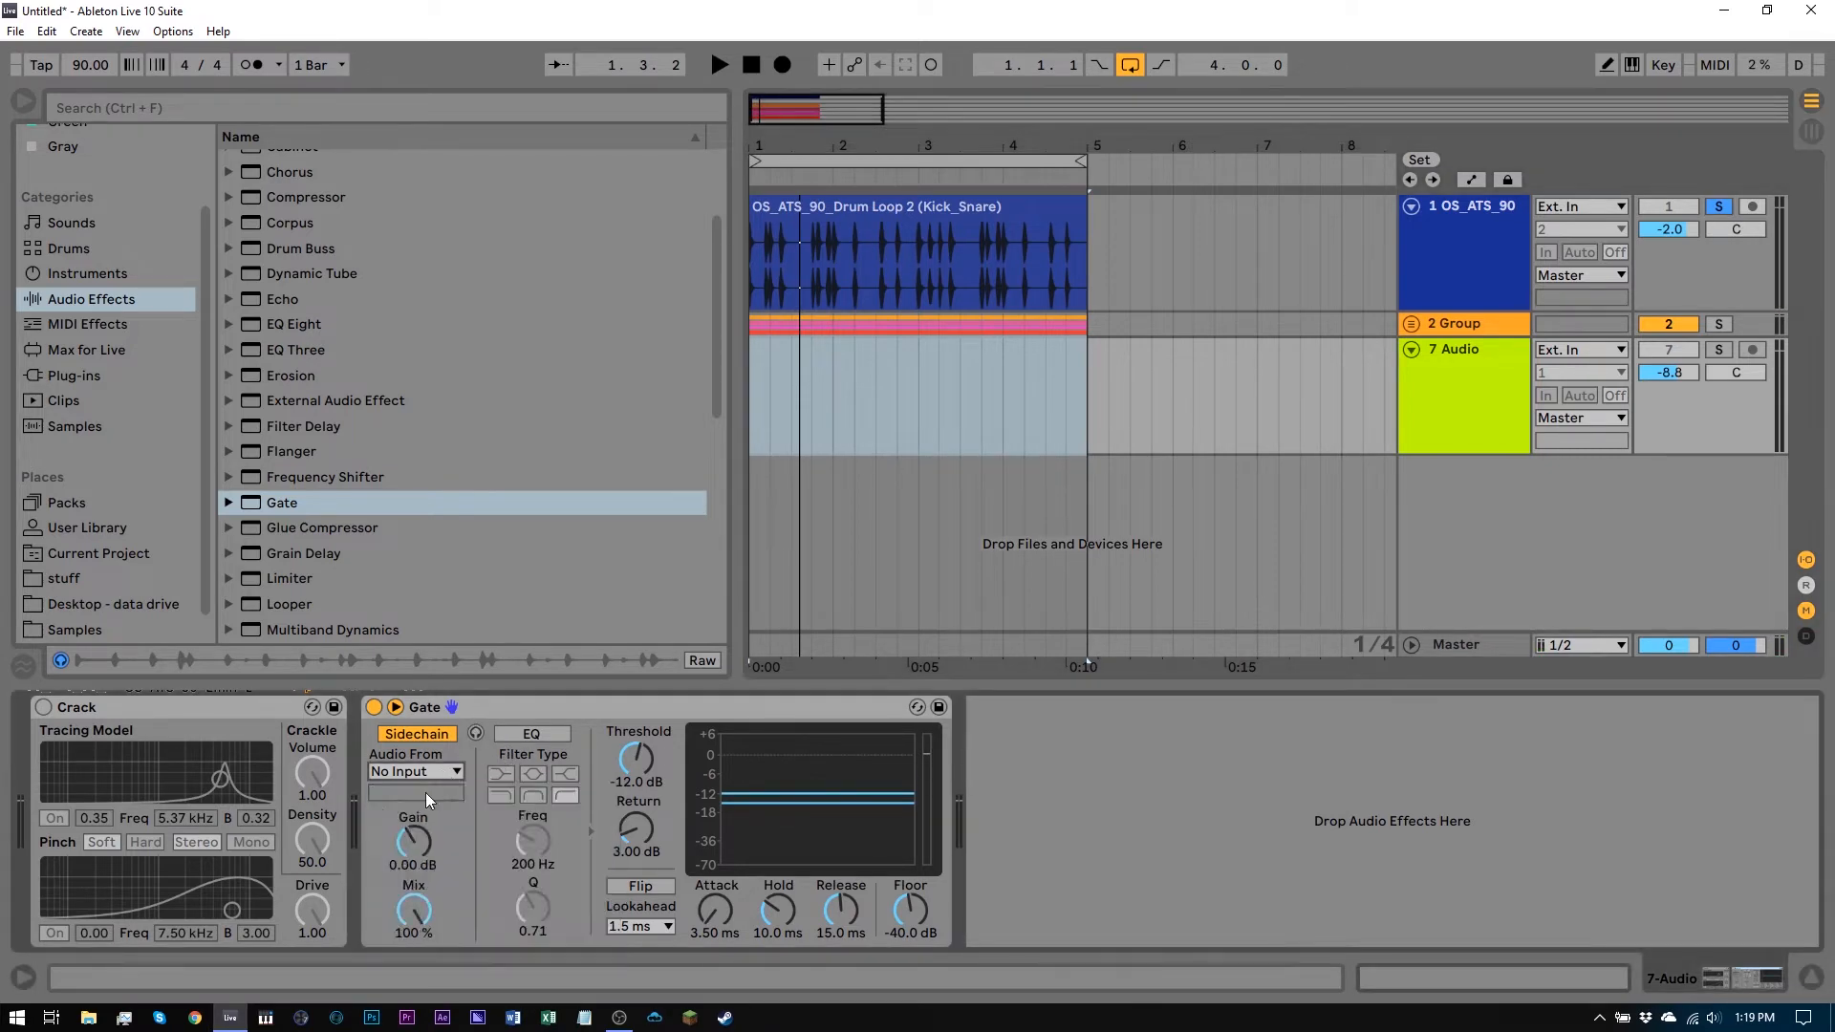
# Re-enable the Crack device and also solo the 7 Audio track
pyautogui.click(44, 707)
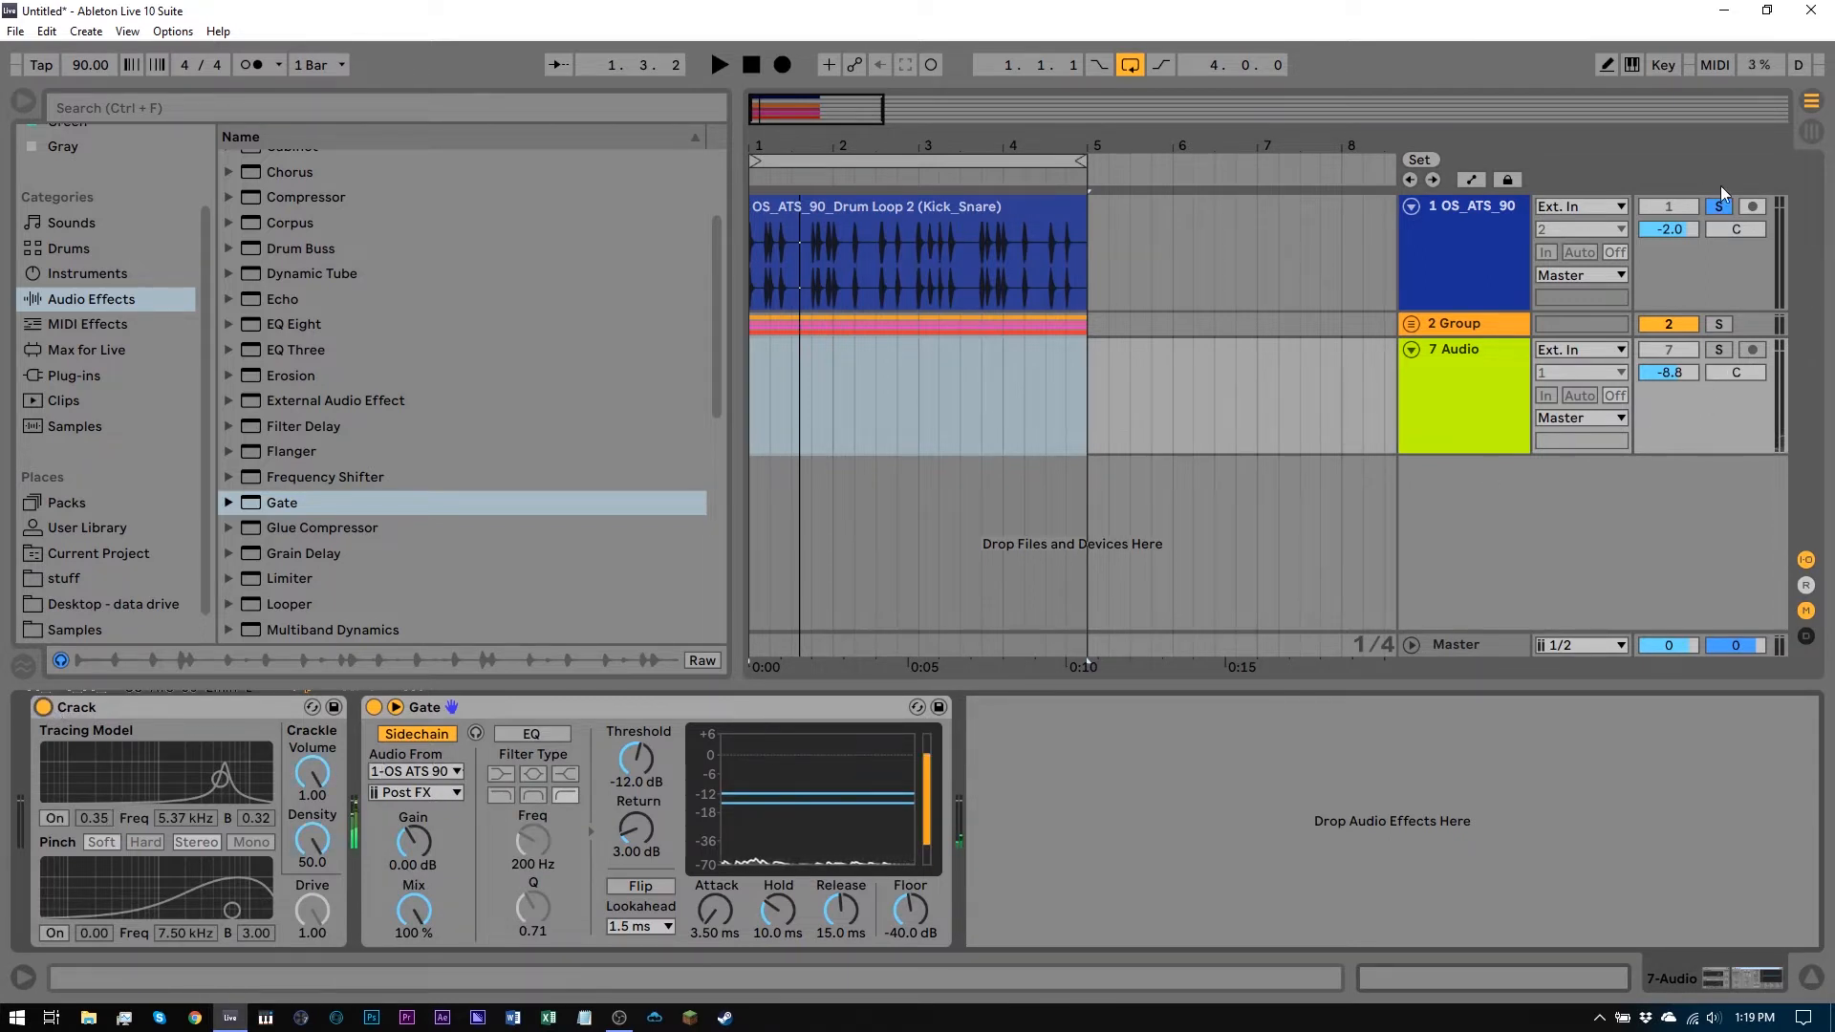
pyautogui.click(1717, 351)
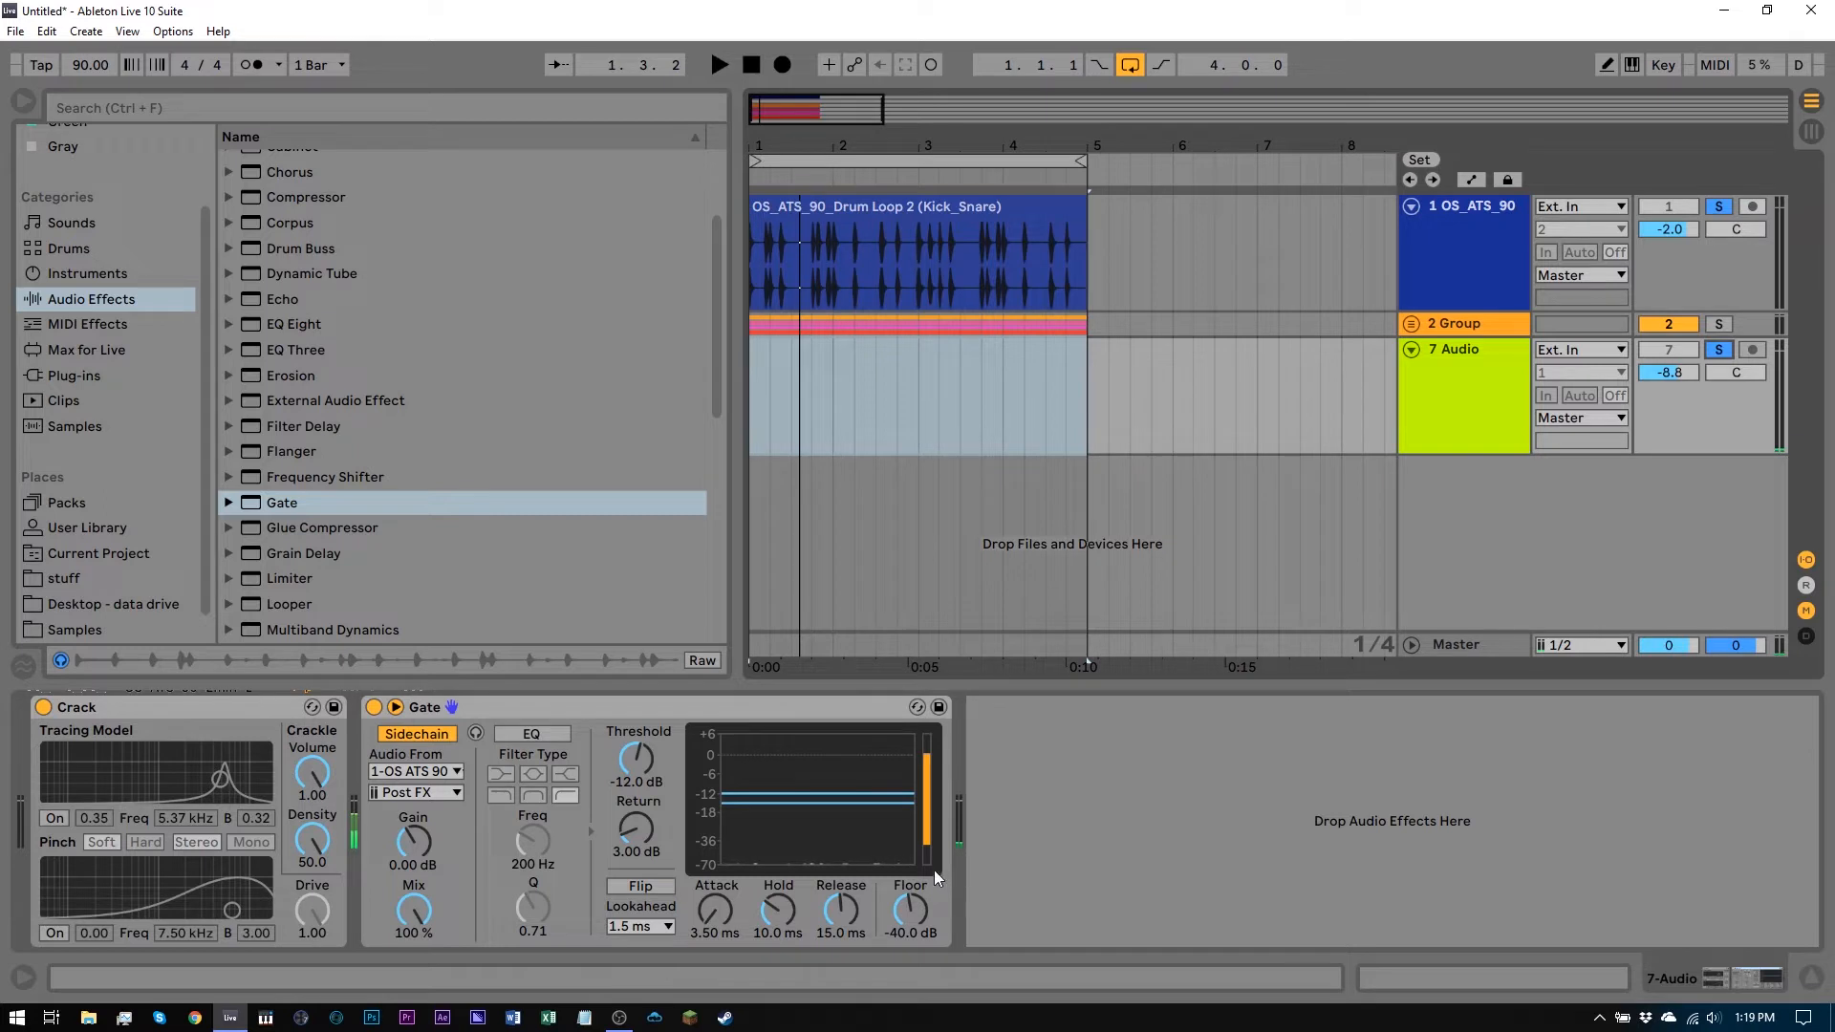
# Set the Gate's Floor to -33.3 dB
pyautogui.moveTo(900, 904)
pyautogui.mouseDown()
pyautogui.moveTo(900, 946)
pyautogui.moveTo(914, 904)
pyautogui.mouseUp()
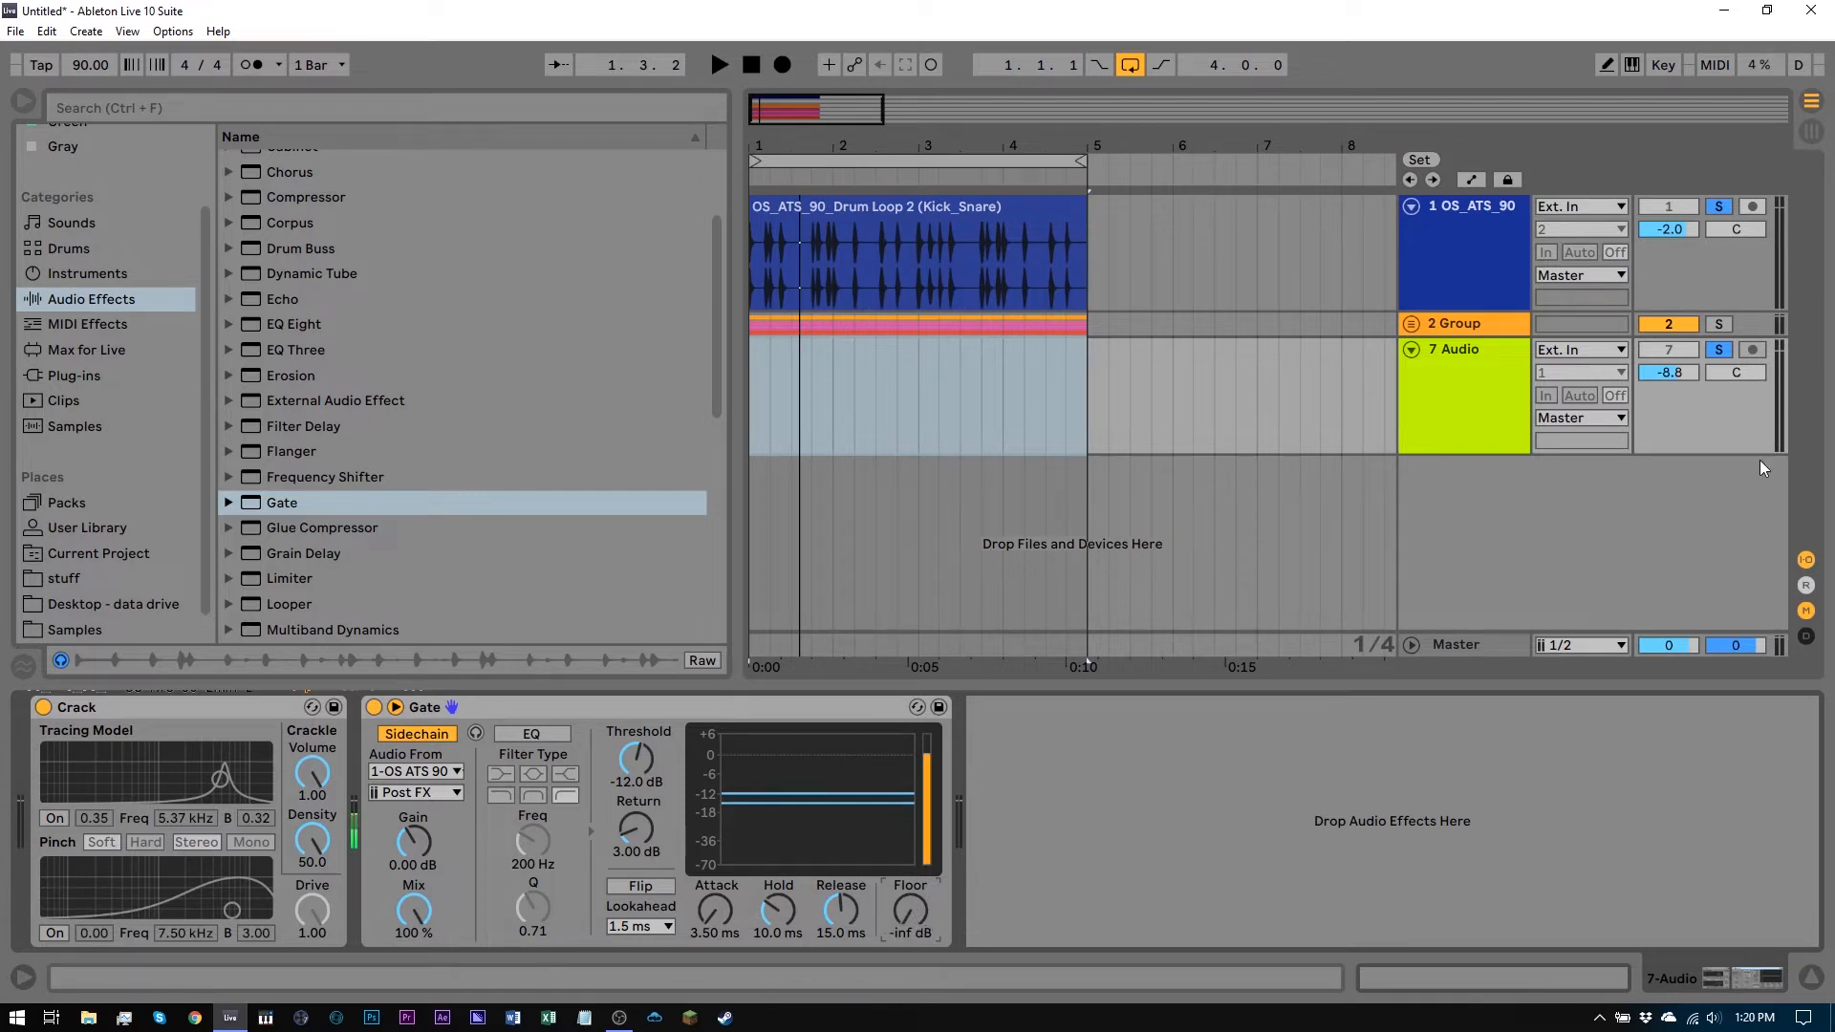
pyautogui.moveTo(904, 910)
pyautogui.mouseDown()
pyautogui.moveTo(904, 872)
pyautogui.moveTo(904, 887)
pyautogui.mouseUp()
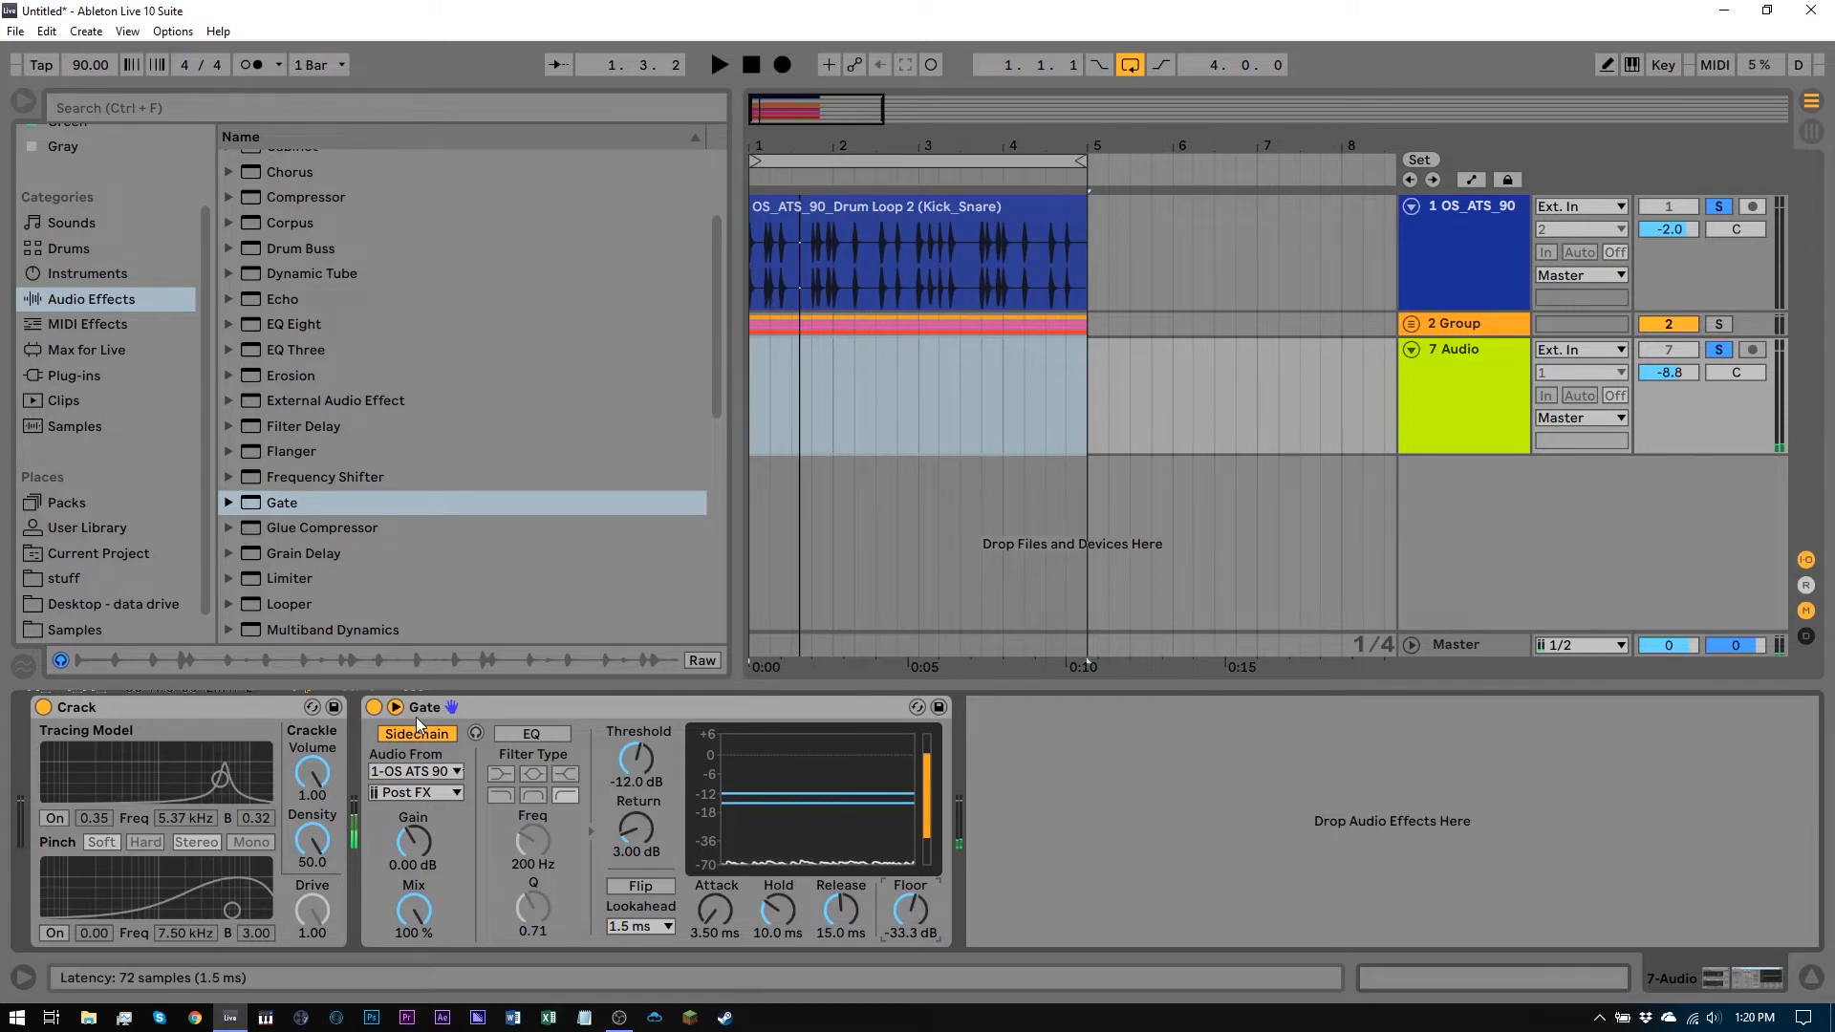
# Play the loop and set the Gate's Hold to 1.00 ms
pyautogui.press('space')
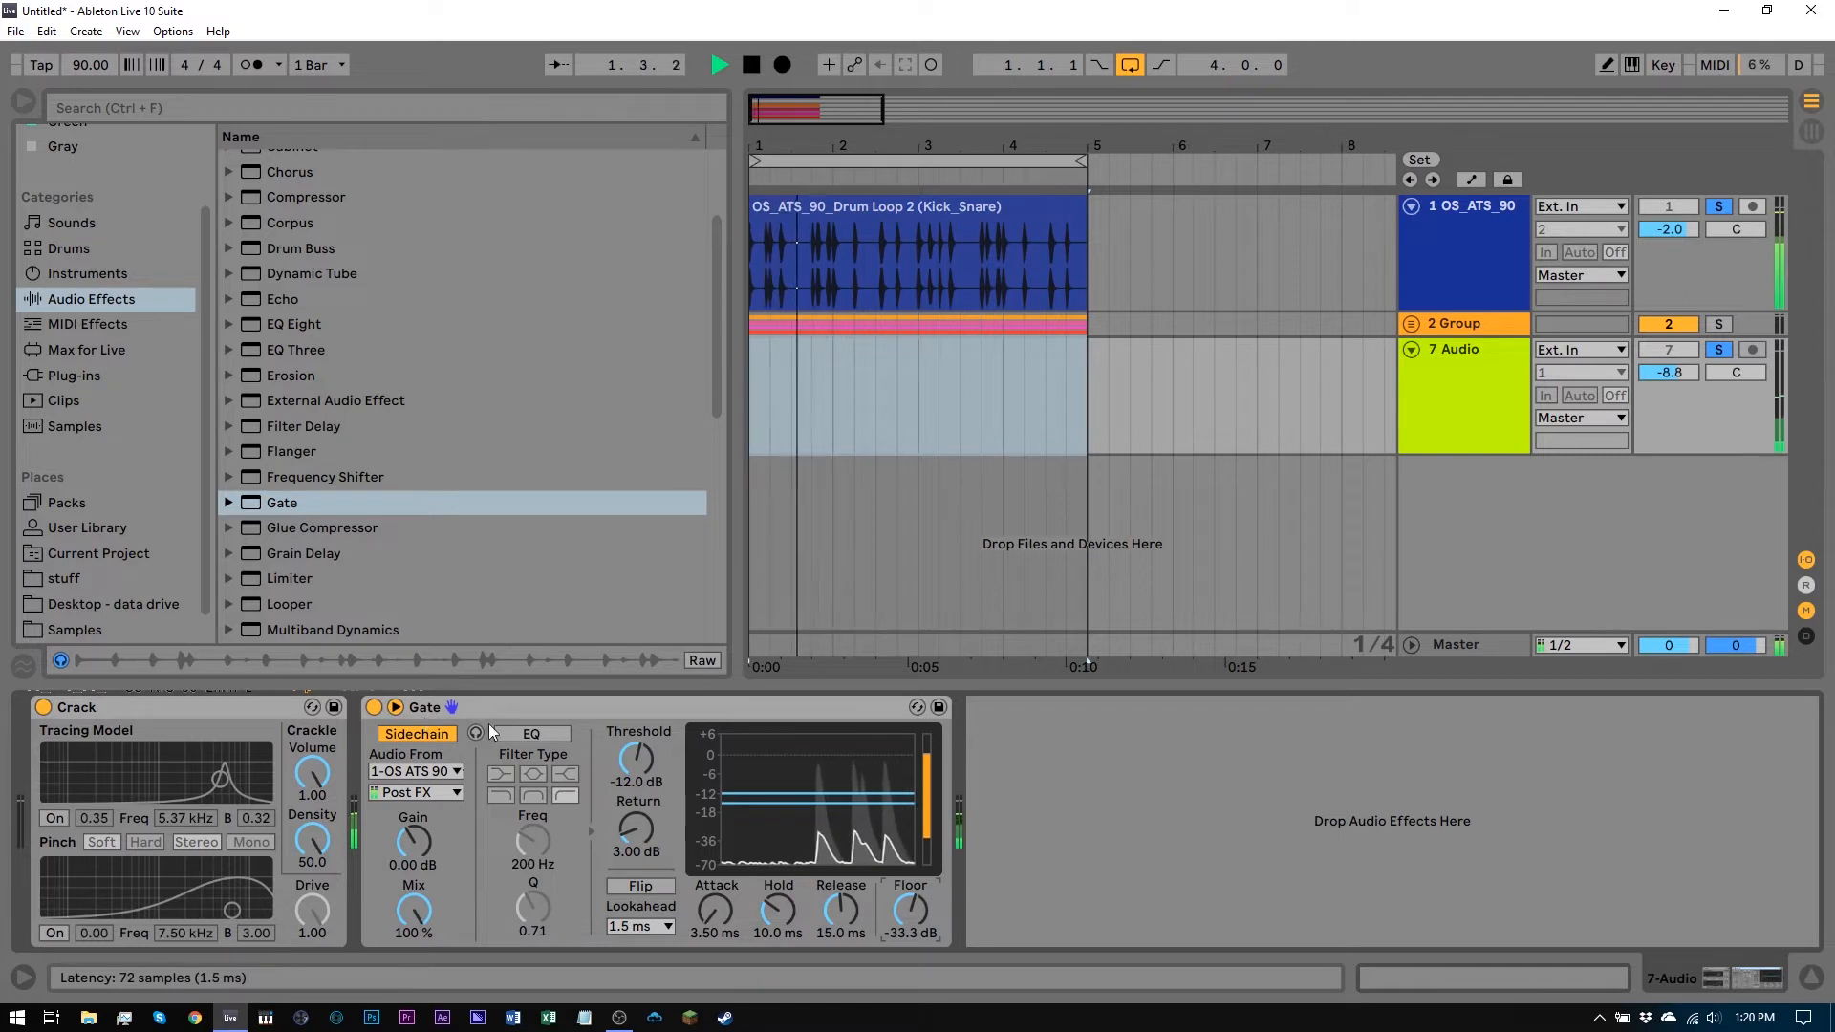
pyautogui.press('space')
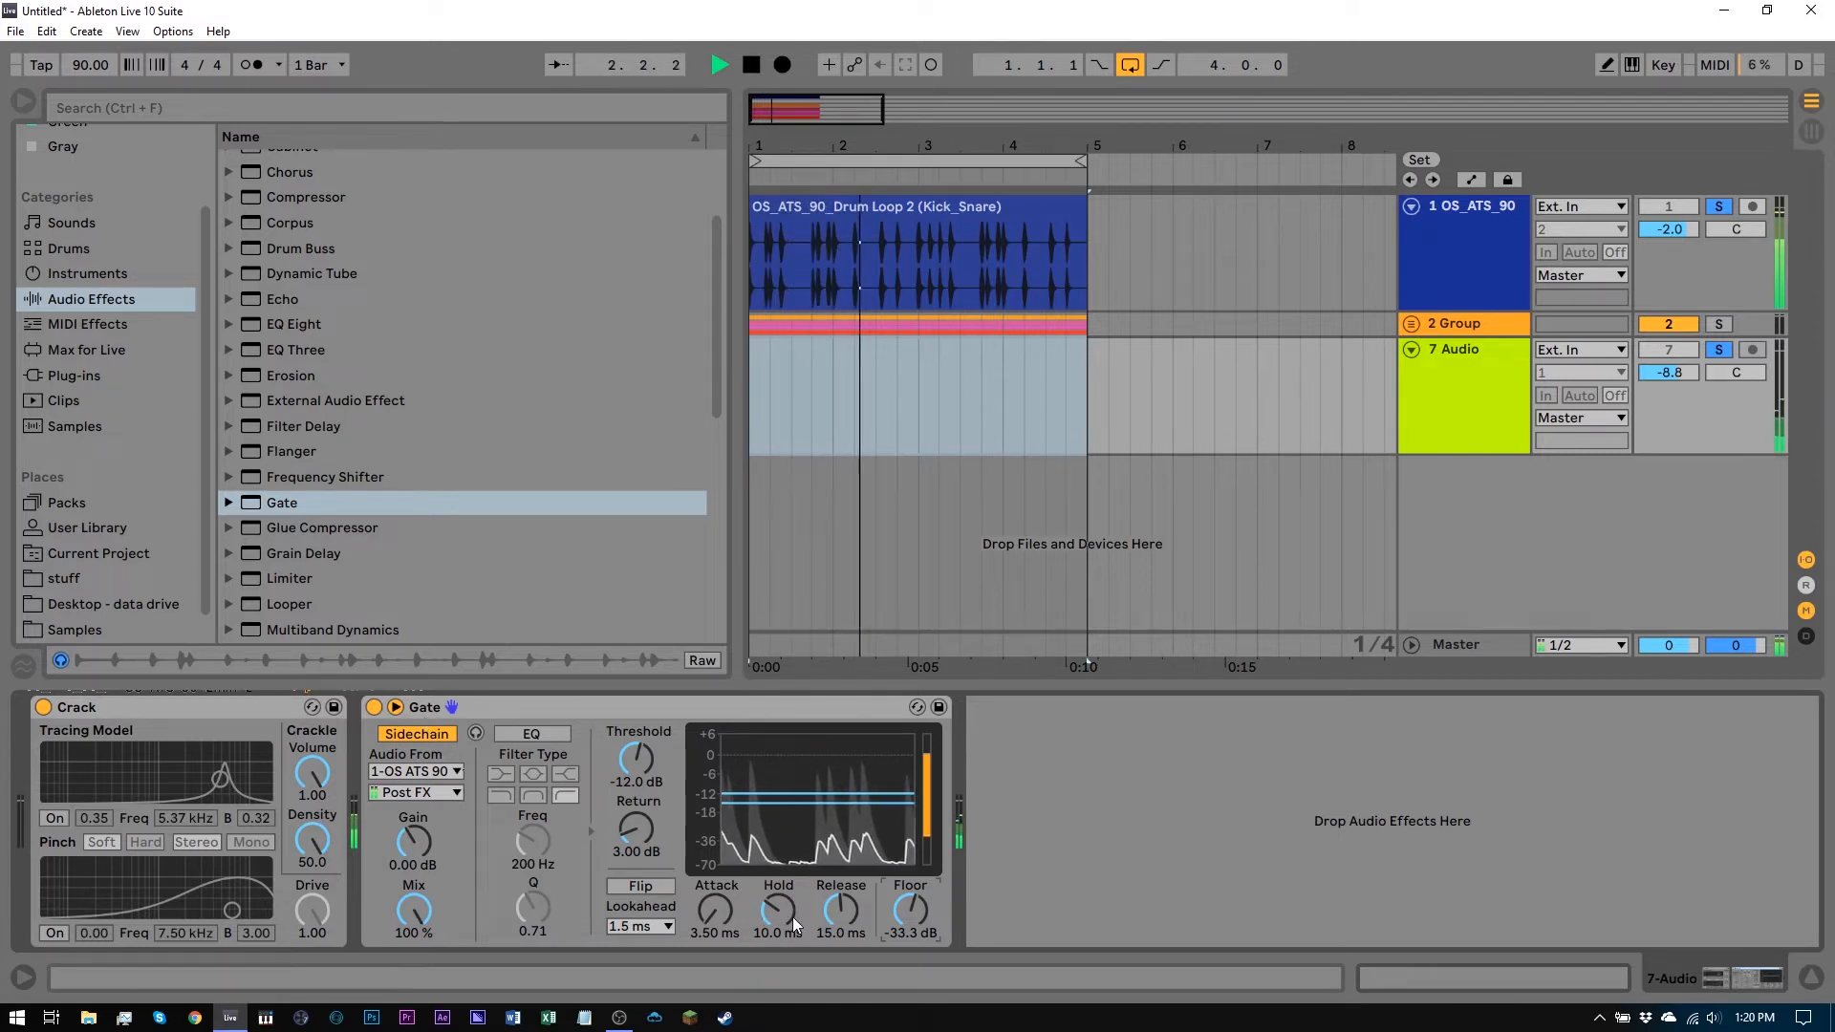
pyautogui.moveTo(792, 910); pyautogui.dragTo(791, 975)
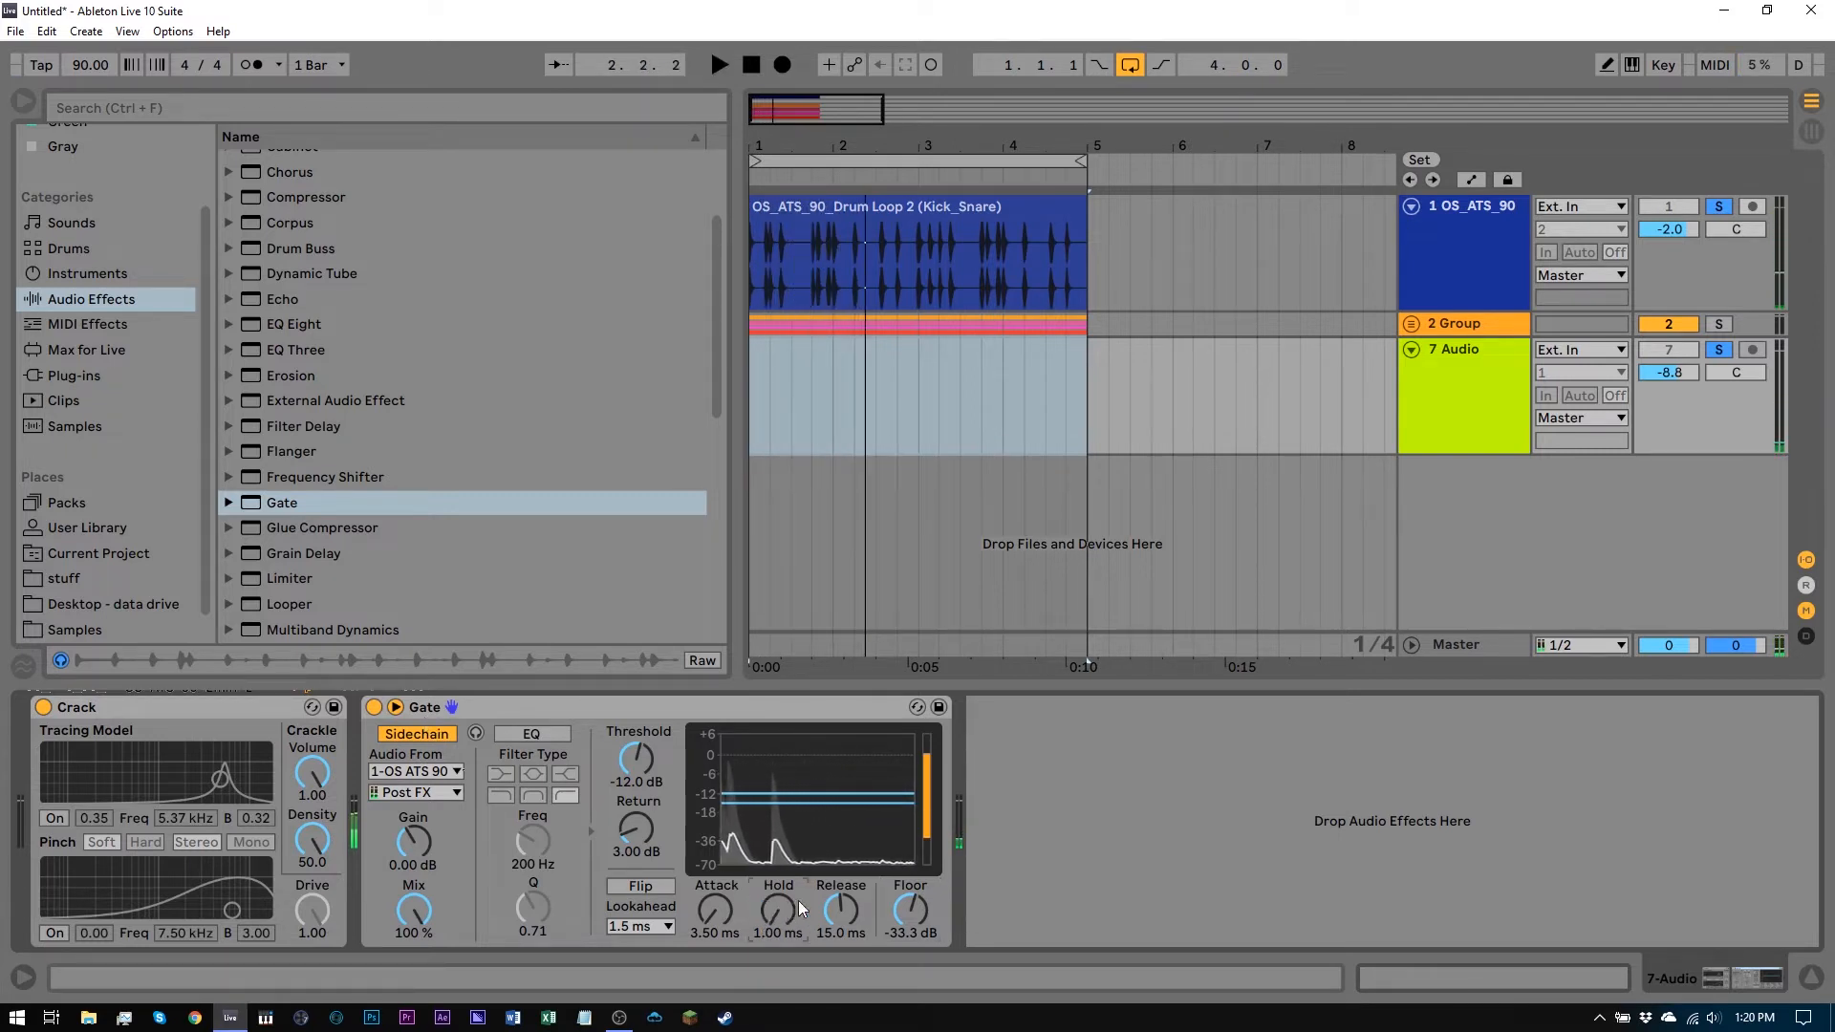
# Set the Gate's Release to 75.5 ms while listening, then stop playback
pyautogui.click(839, 910)
pyautogui.press('space')
pyautogui.moveTo(839, 910)
pyautogui.mouseDown()
pyautogui.moveTo(839, 860)
pyautogui.moveTo(839, 919)
pyautogui.mouseUp()
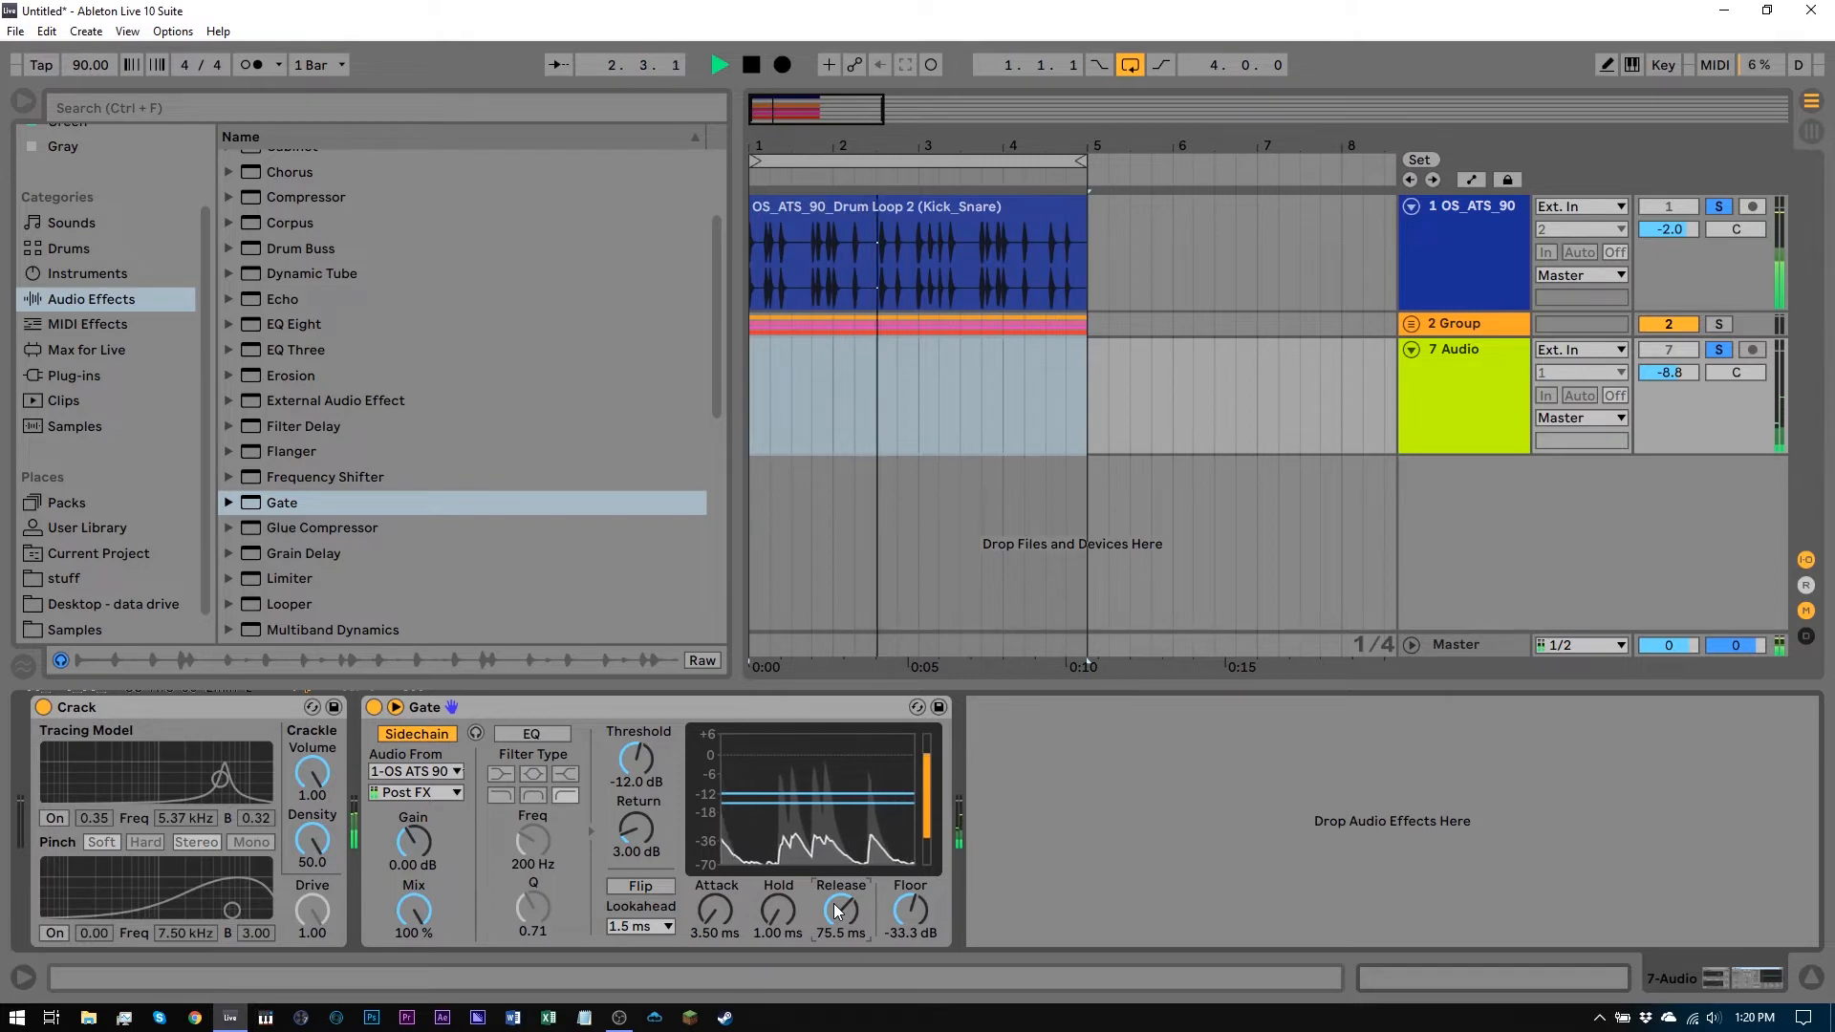
pyautogui.press('space')
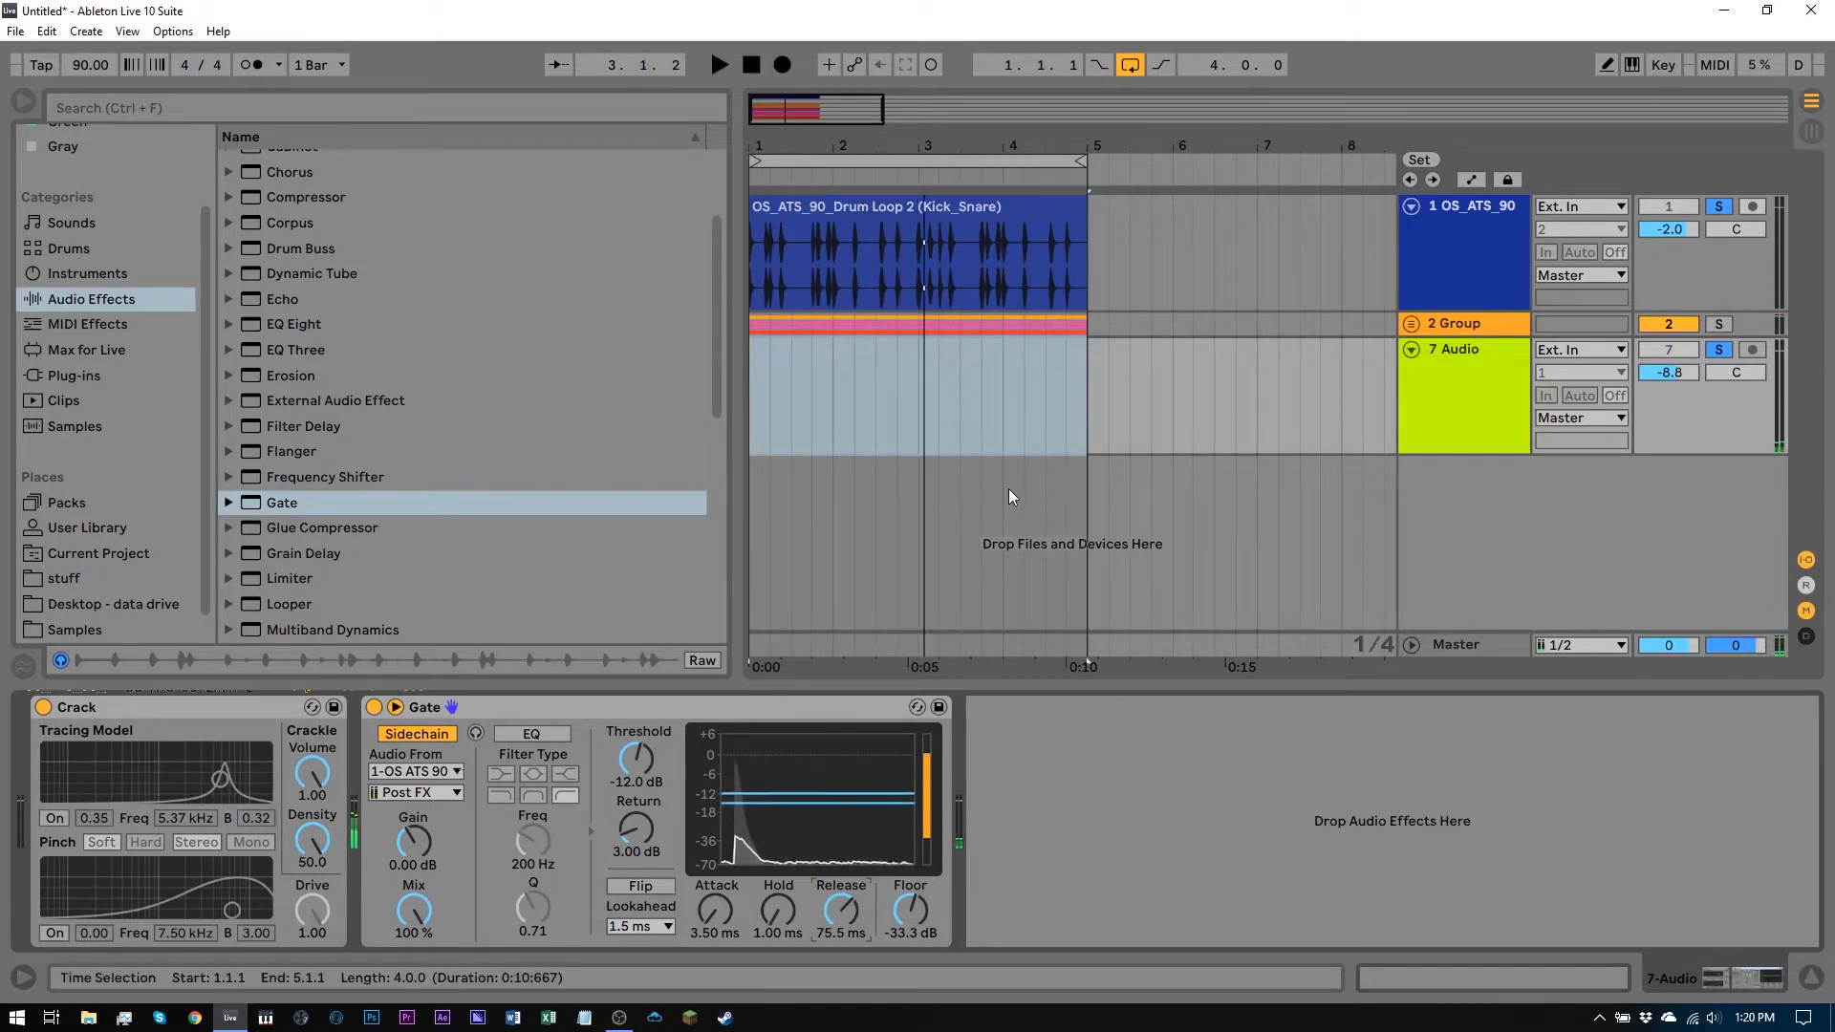
# Replace the drum track's clip with OS_ATS_90_Drum Loop 5 (Kick_Snare).wav from the Kick_Snare folder
pyautogui.scroll(-1, 88, 615)
pyautogui.click(78, 602)
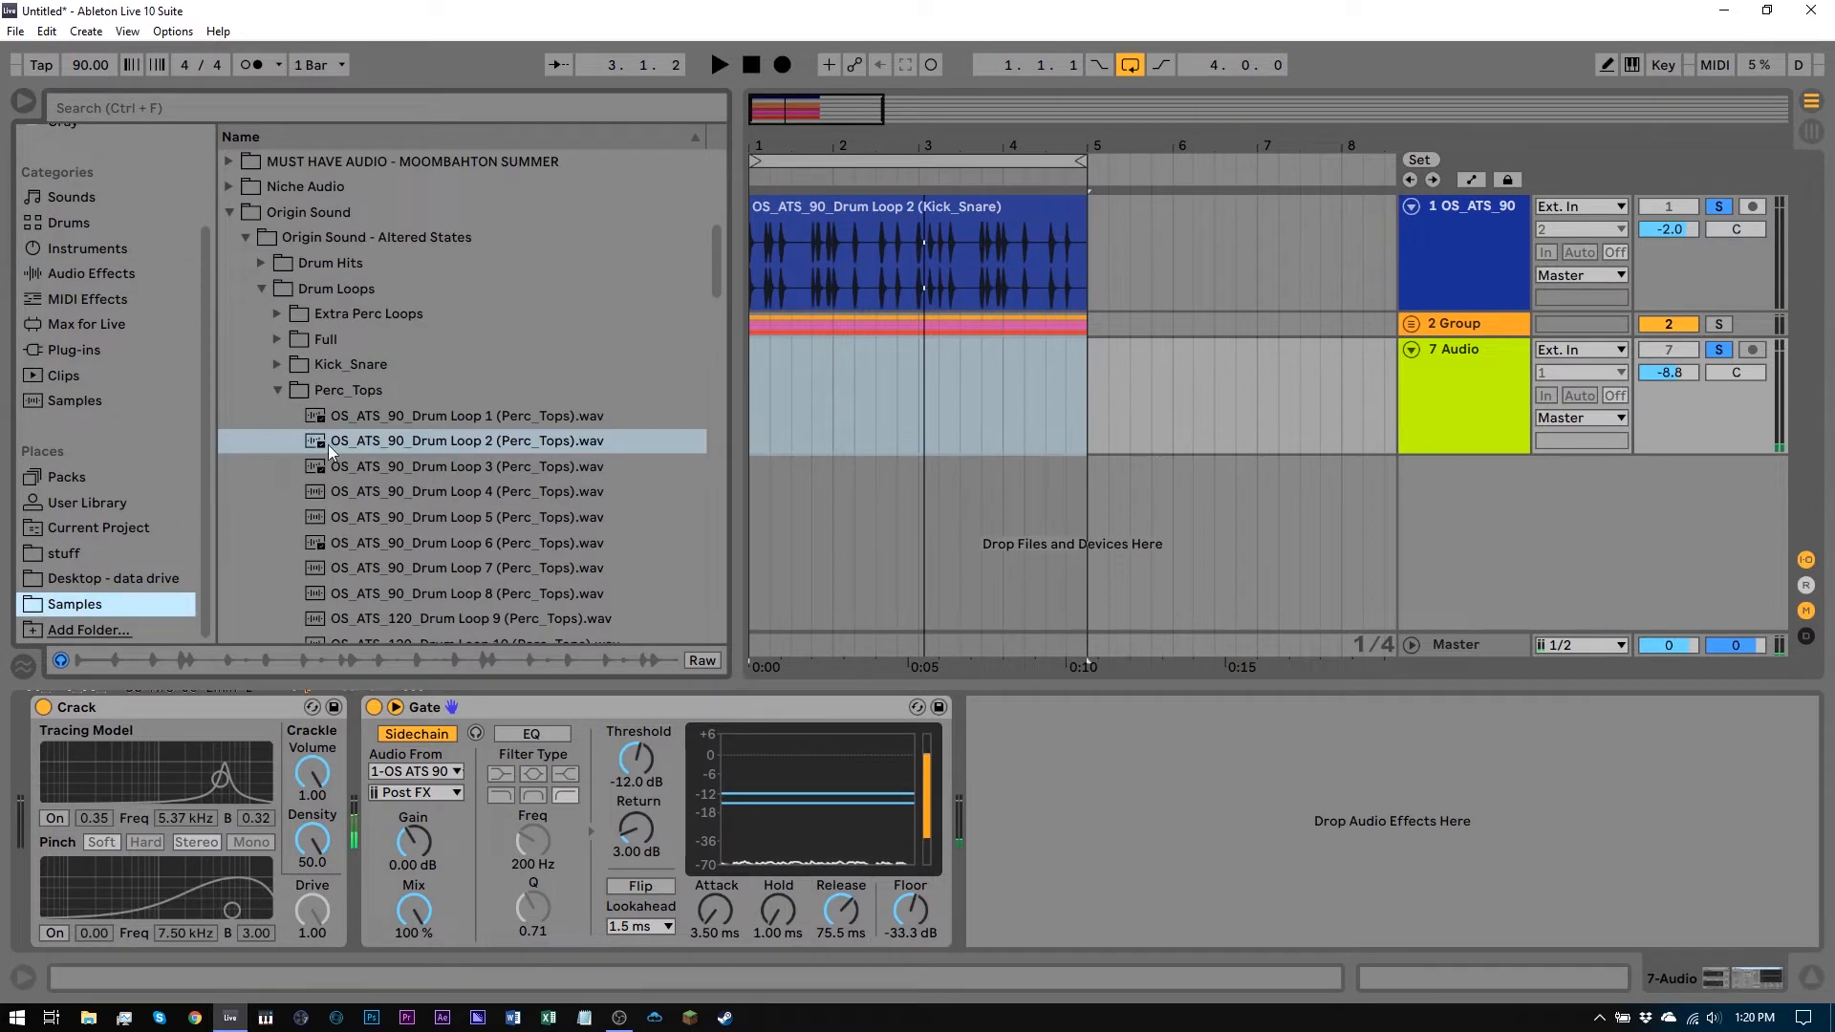
pyautogui.click(278, 364)
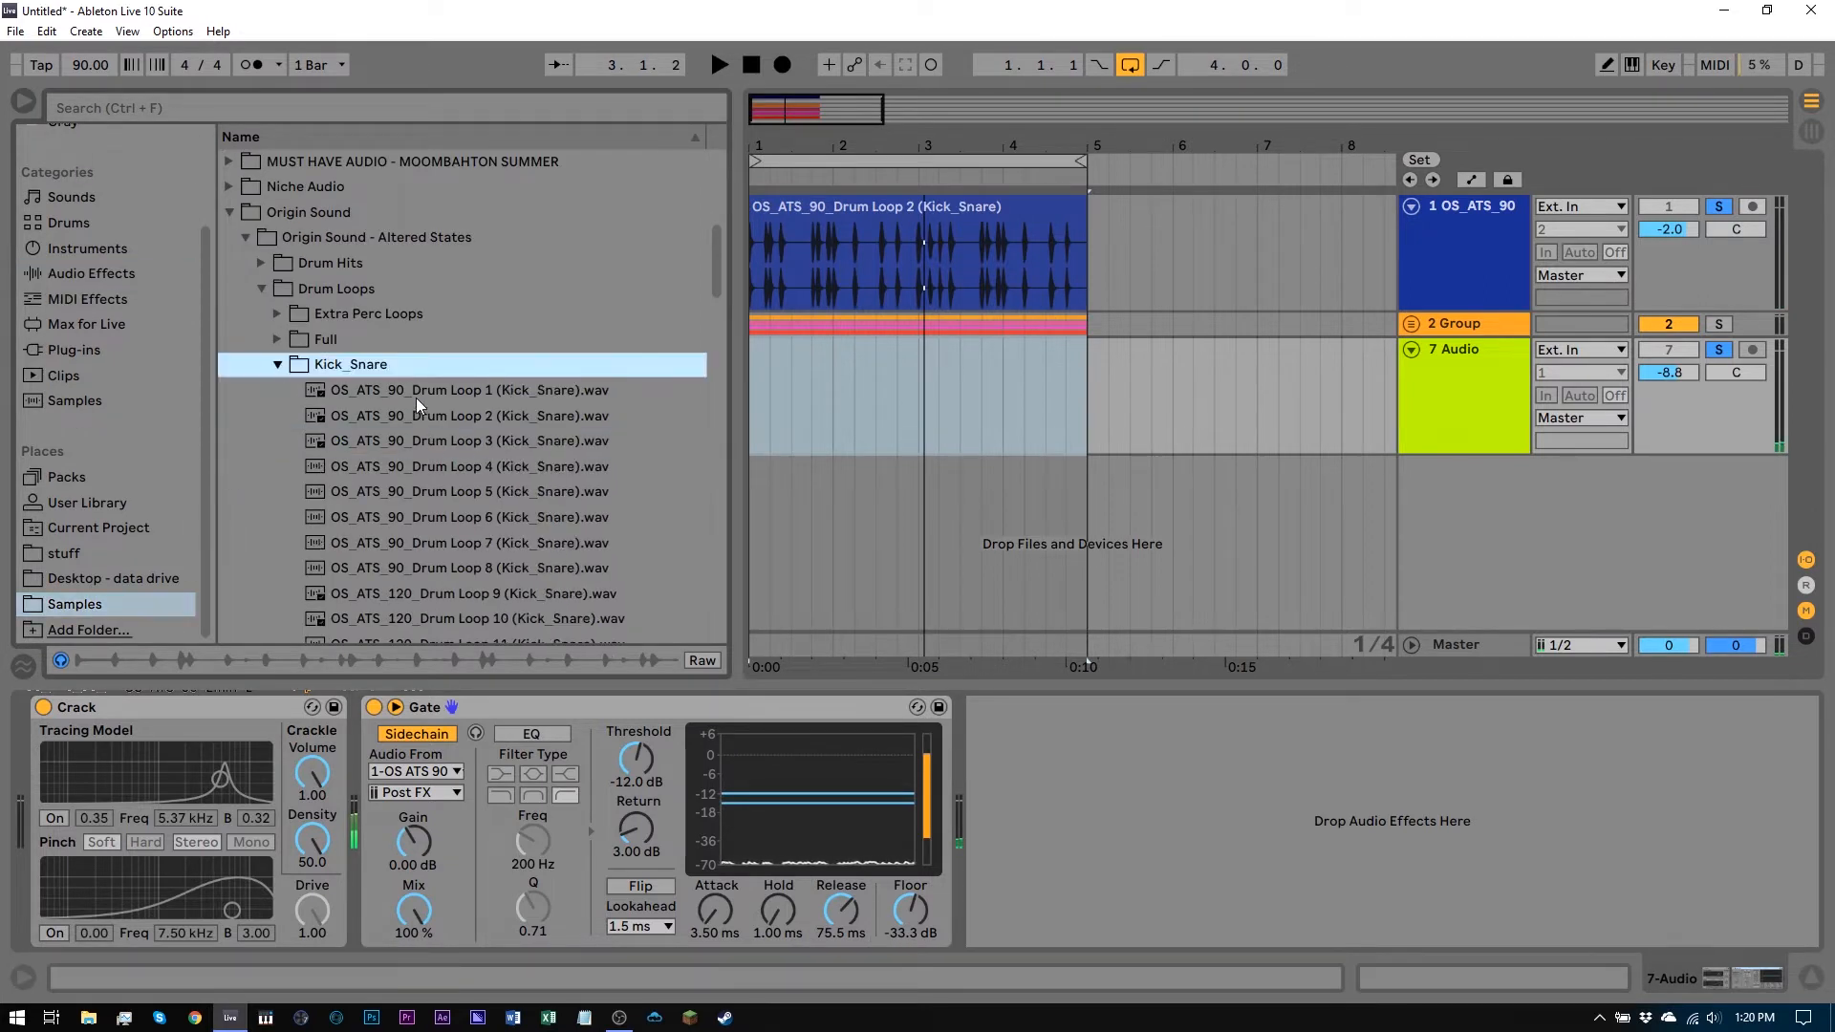
pyautogui.moveTo(406, 489); pyautogui.dragTo(760, 239)
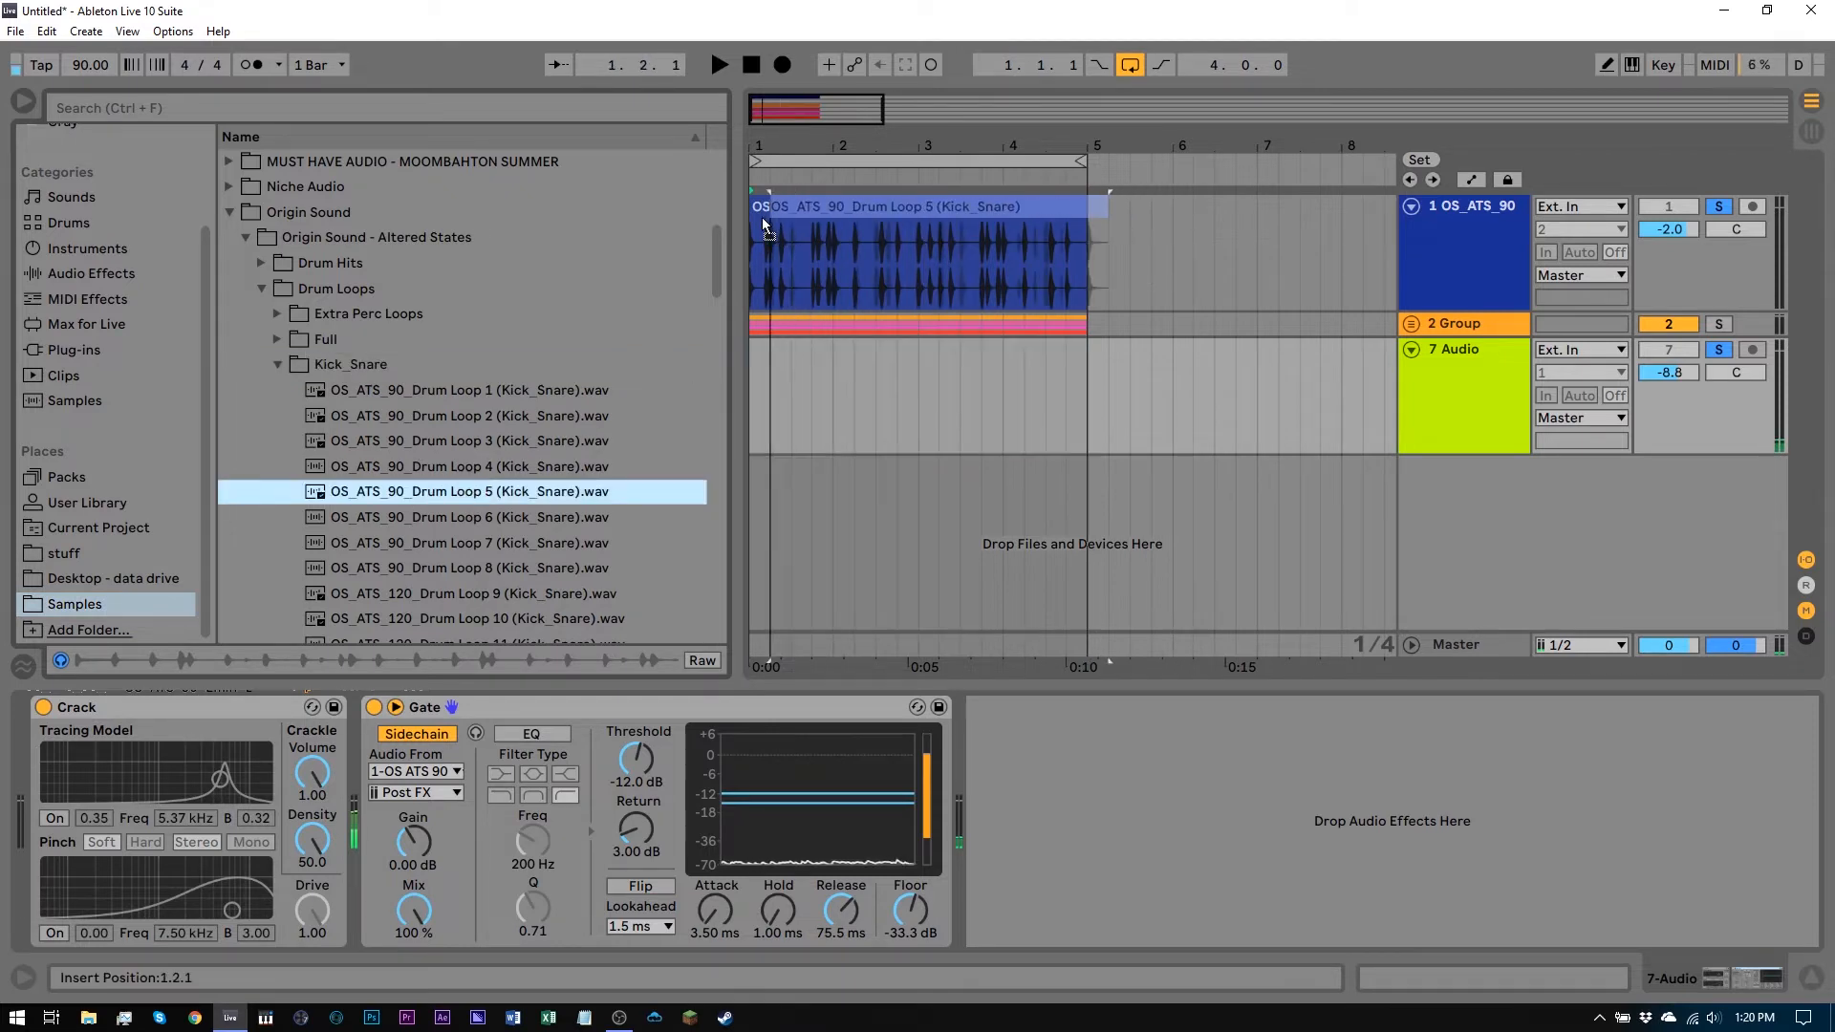
# Preview the new drum loop and select the 7 Audio track to view its devices
pyautogui.press('space')
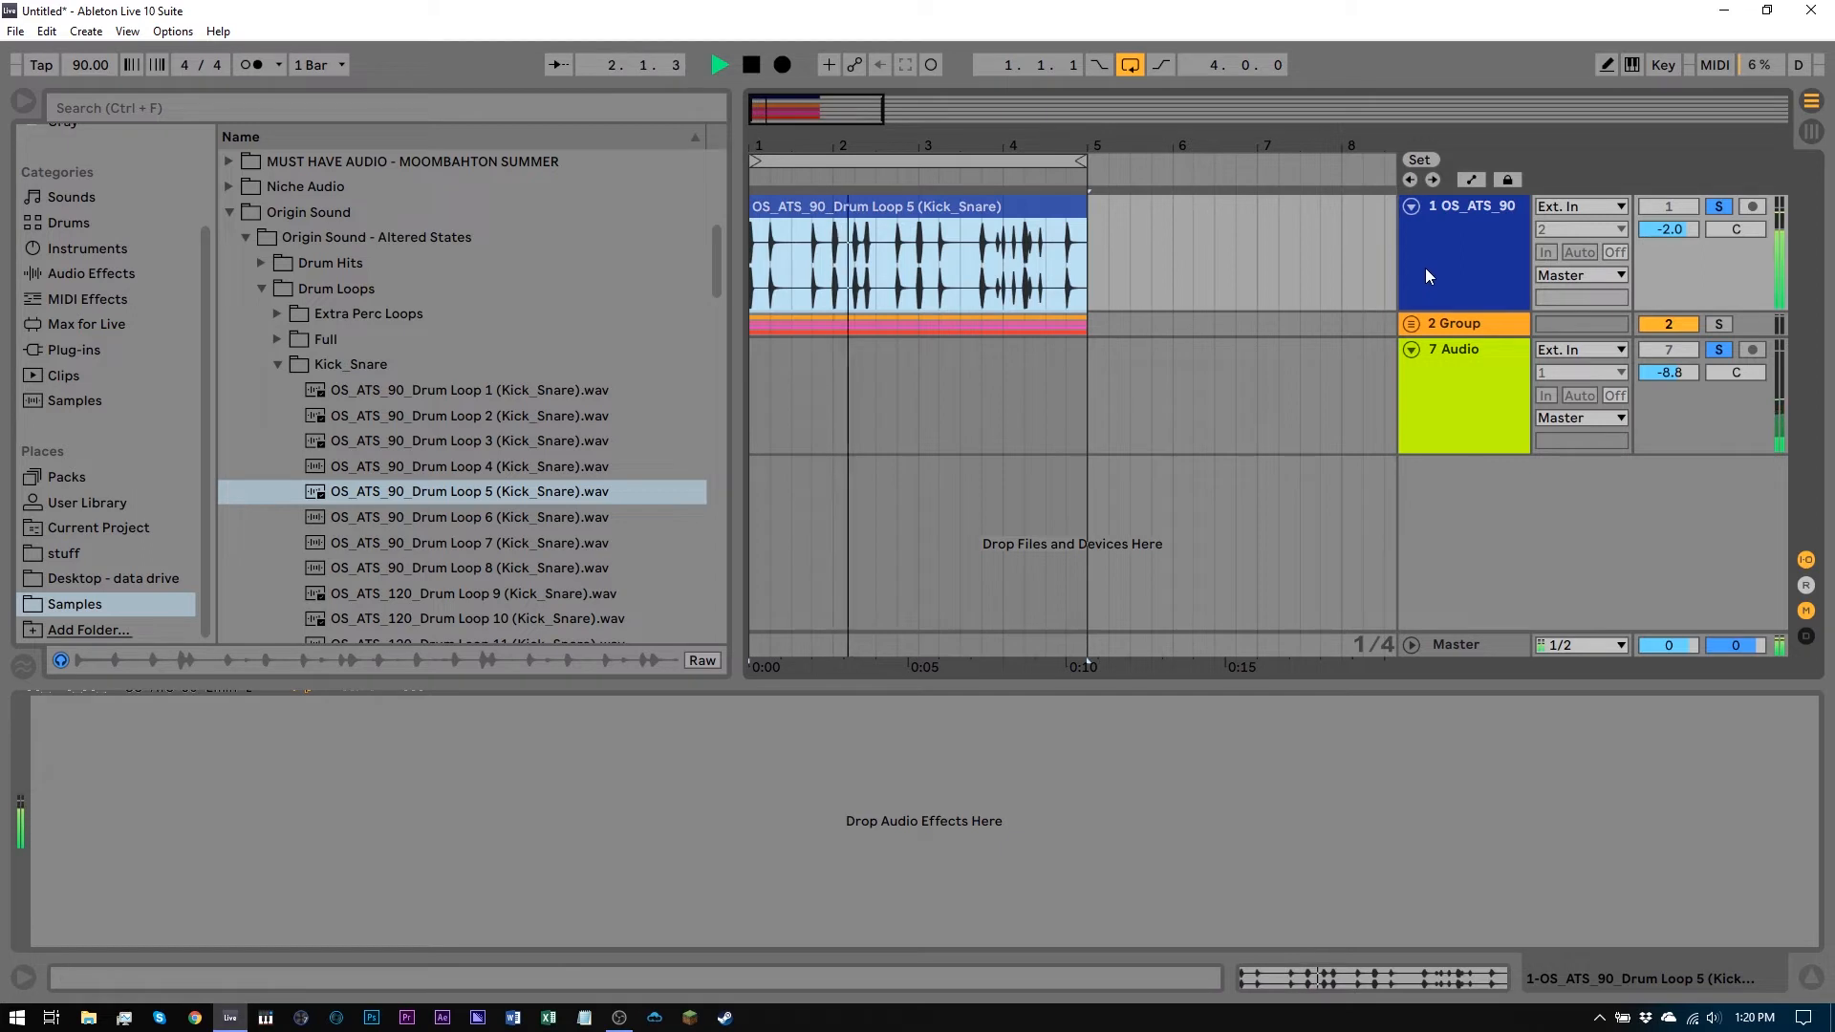
pyautogui.press('space')
pyautogui.click(1447, 249)
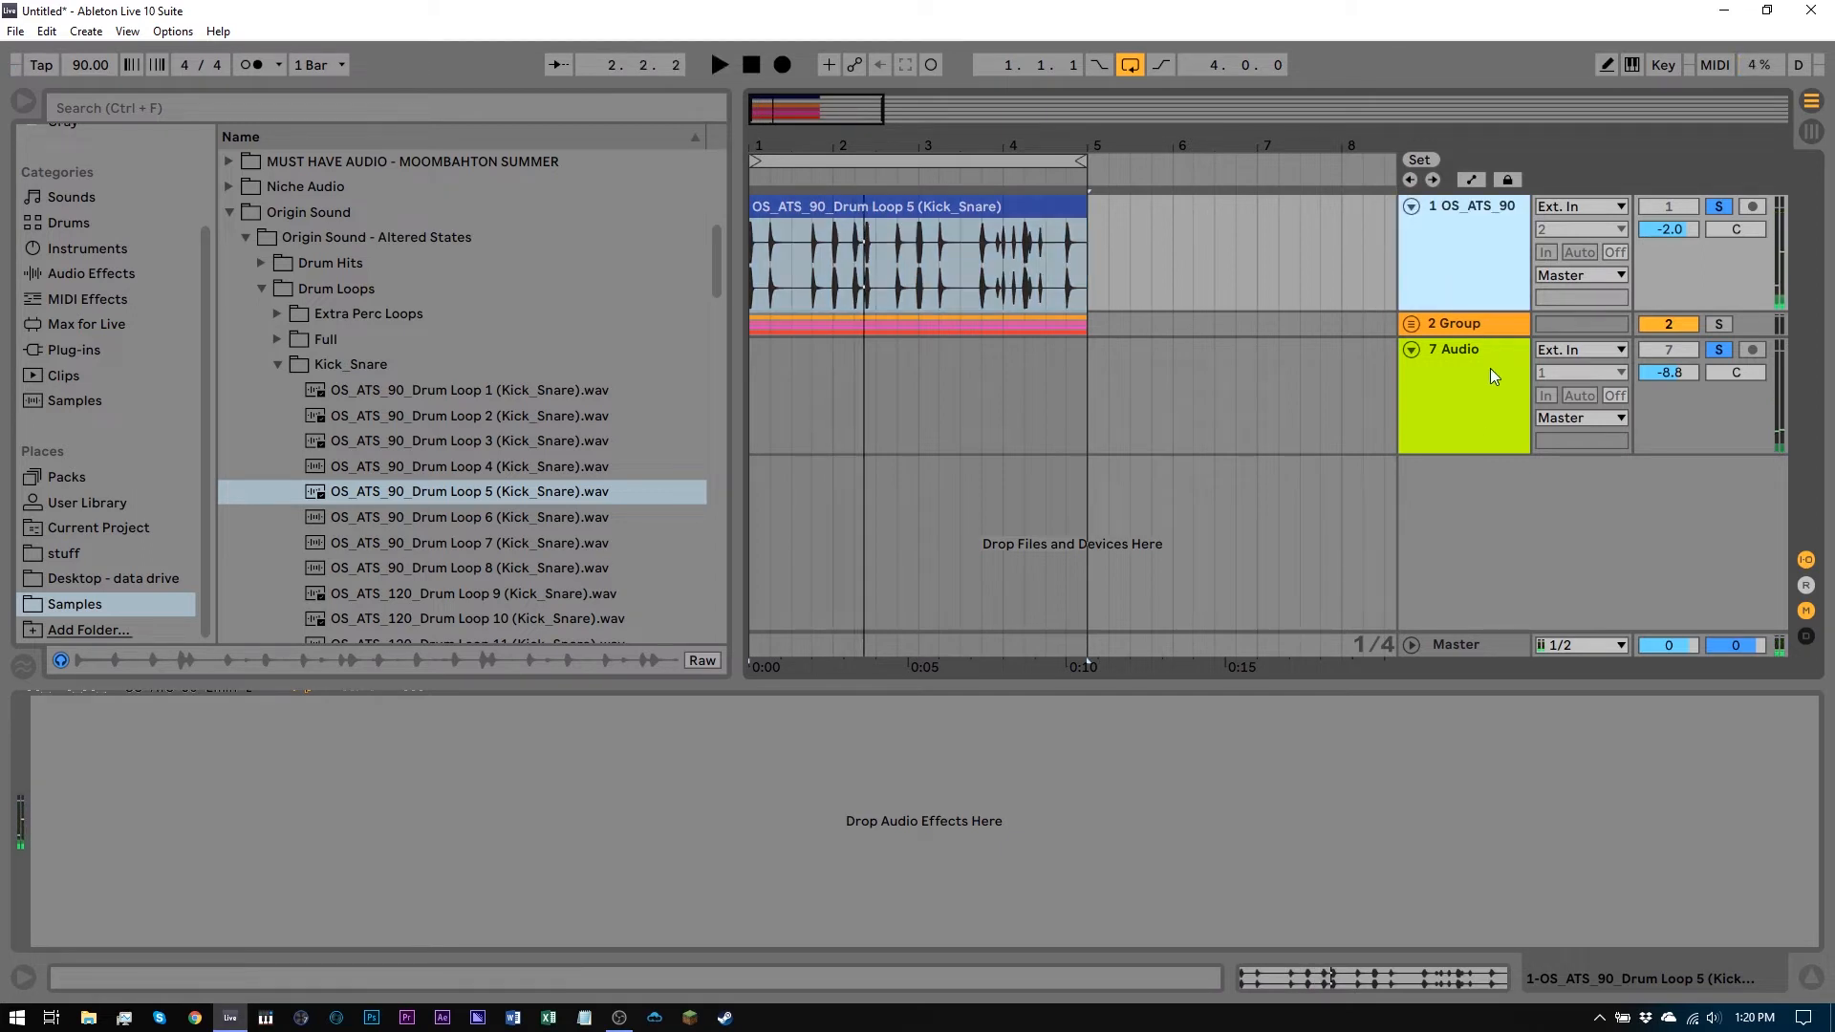
pyautogui.click(1488, 369)
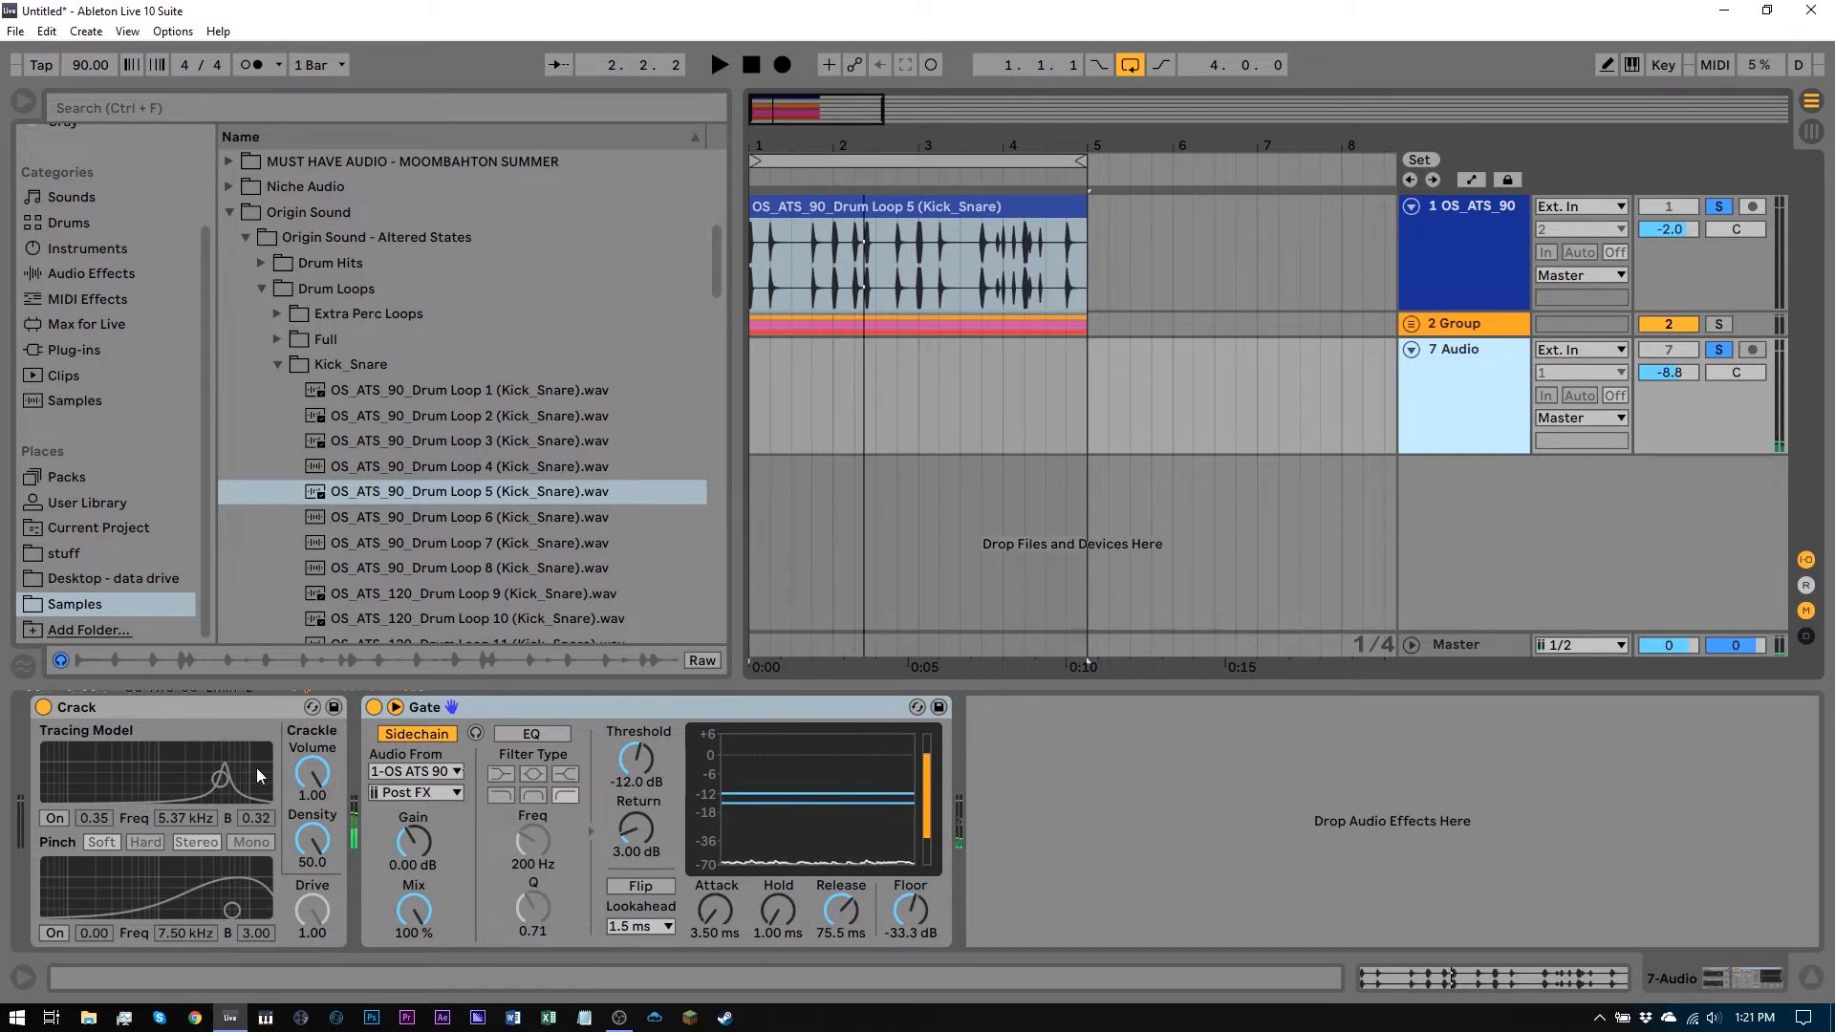
pyautogui.click(818, 266)
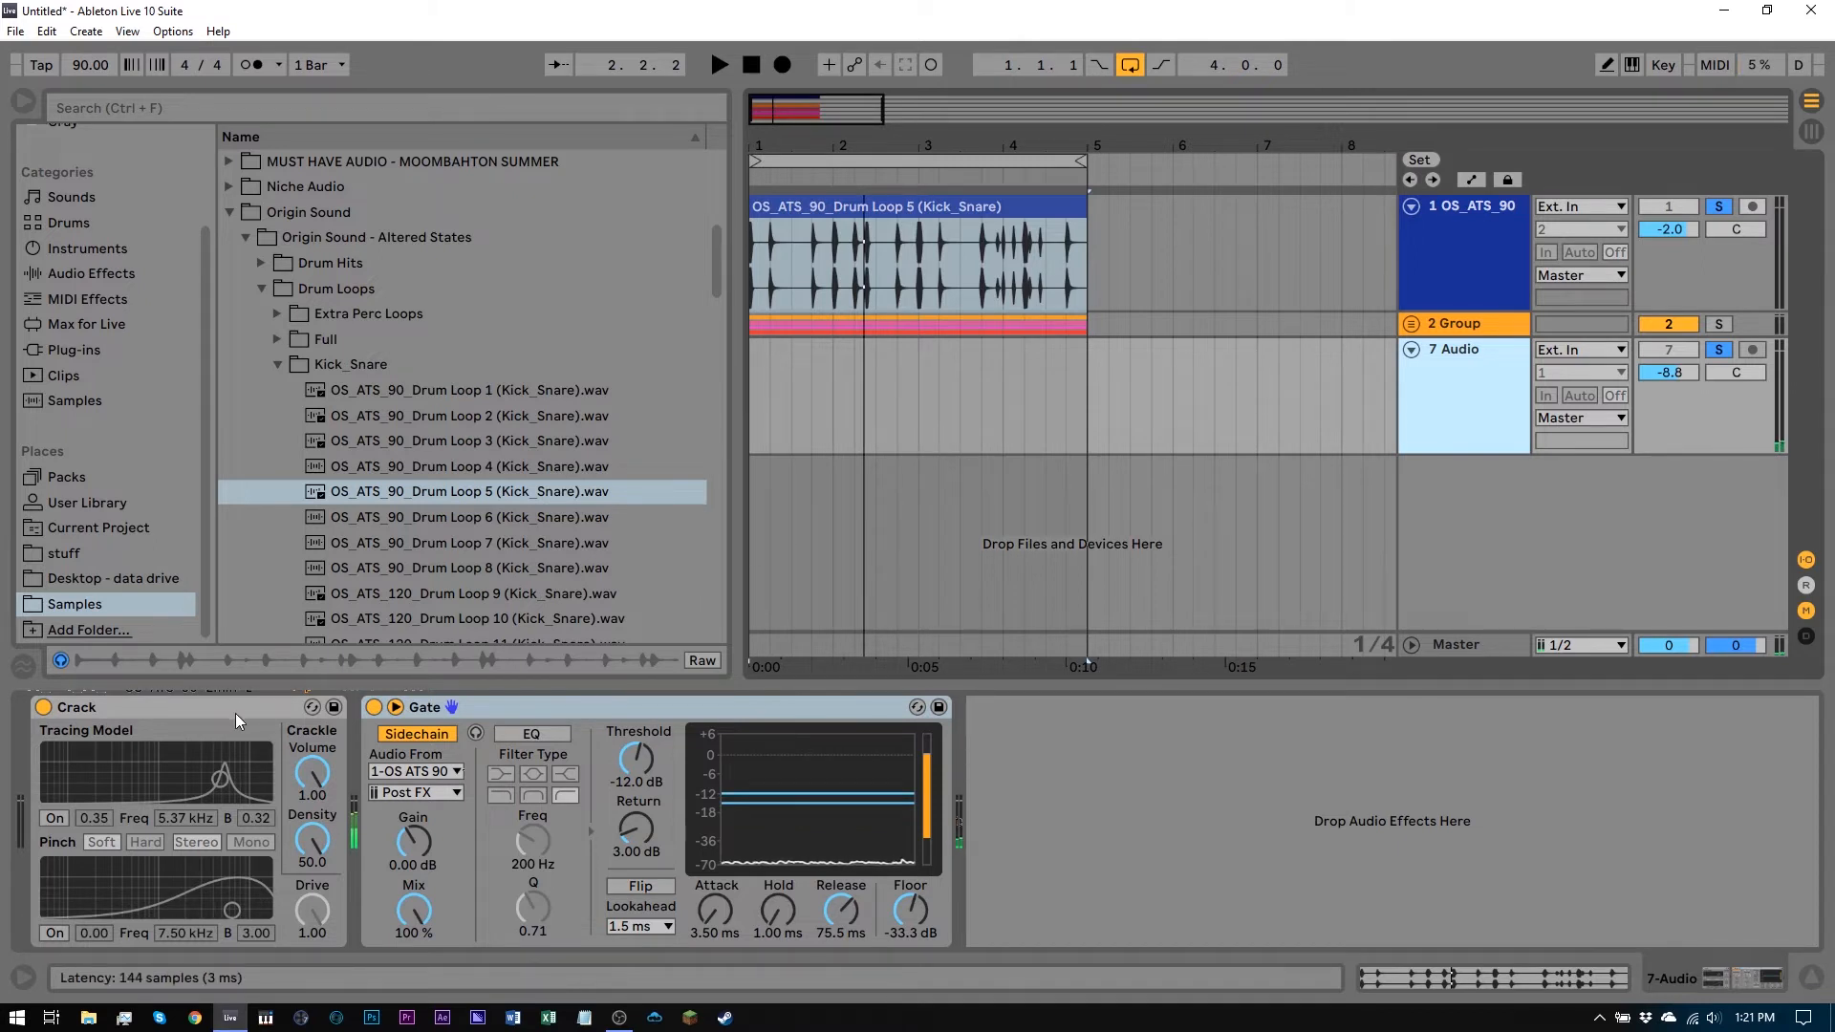
# Browse the Plug-ins and Audio Effects categories, opening the Vinyl Distortion presets folder
pyautogui.click(76, 350)
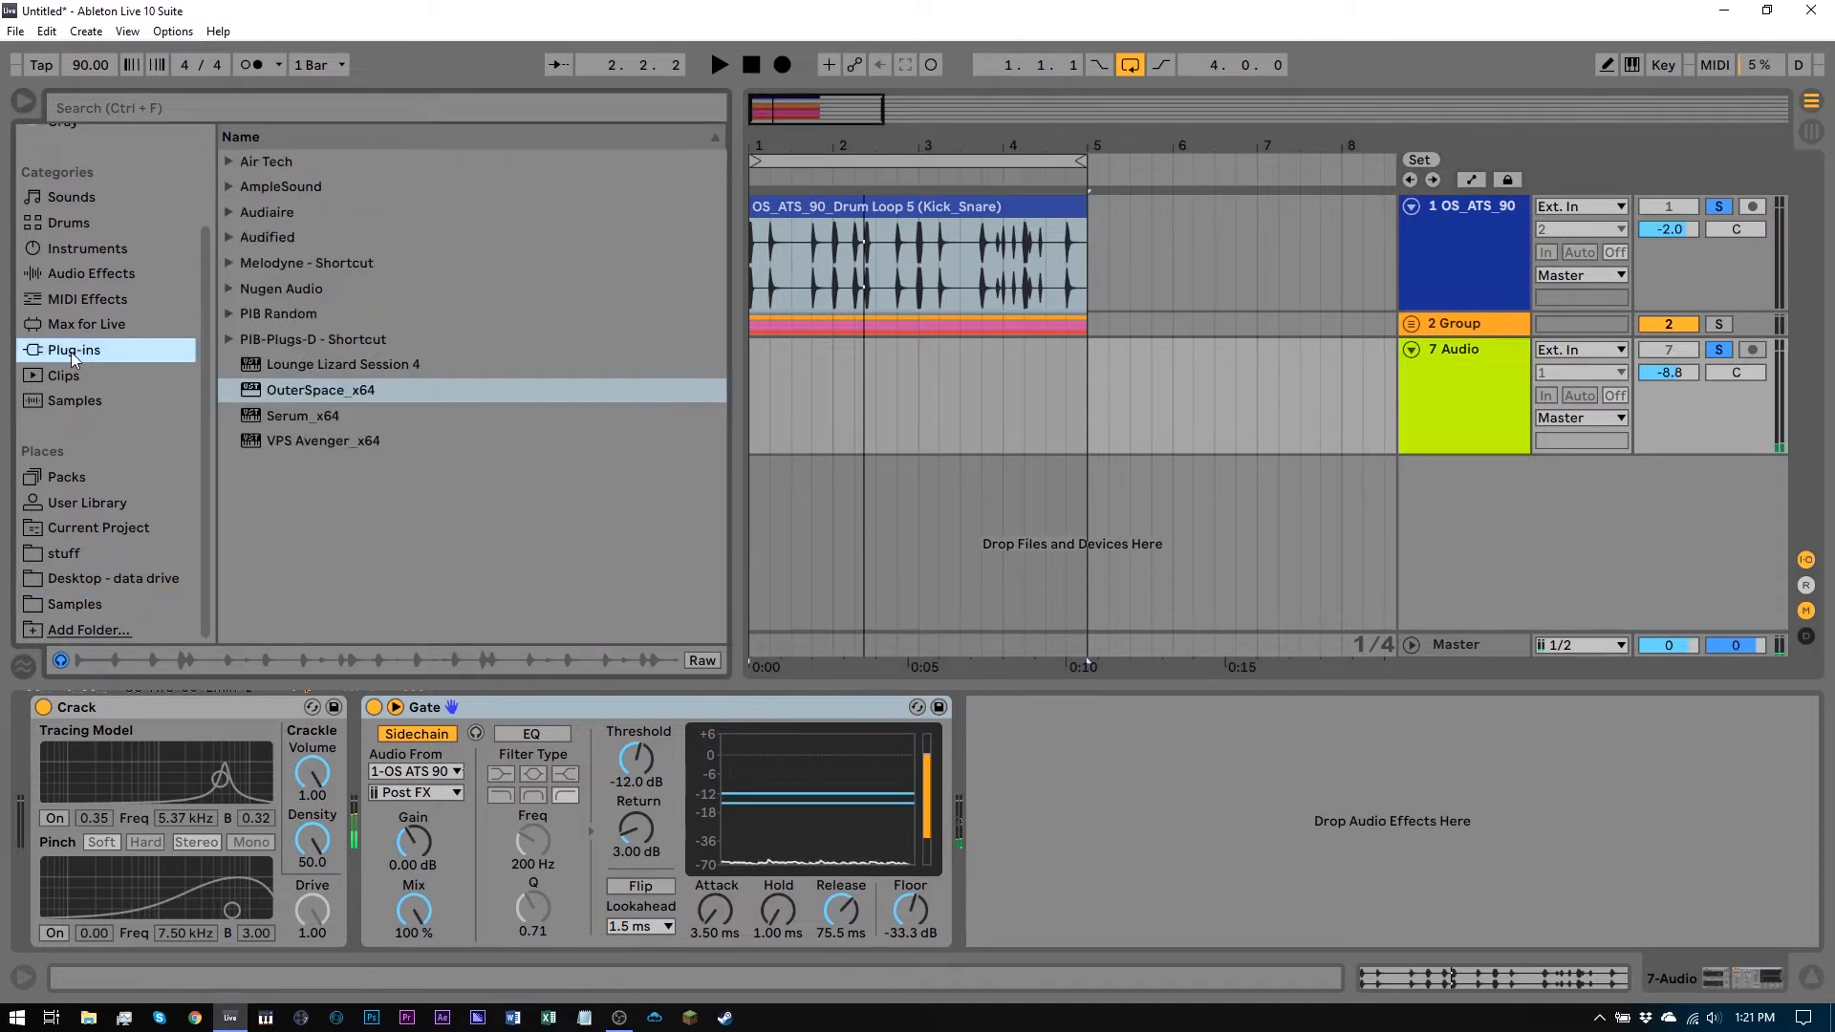
pyautogui.click(69, 275)
pyautogui.scroll(-6, 296, 564)
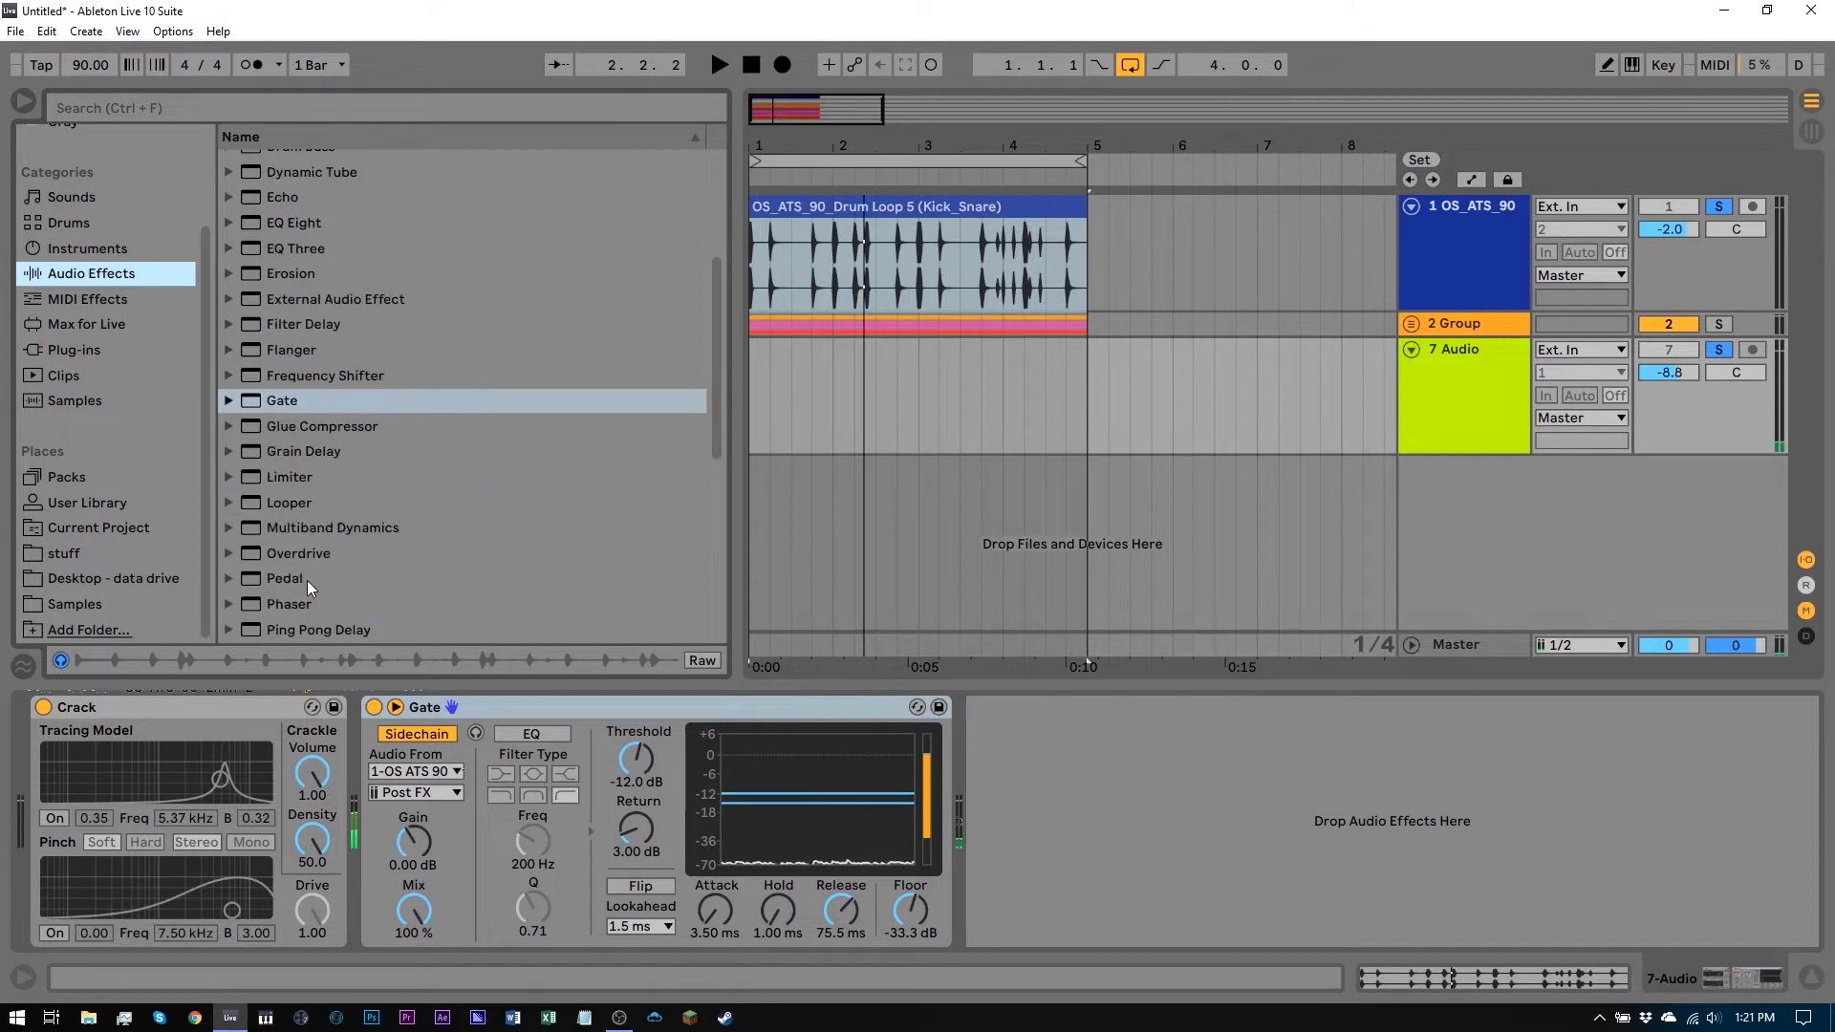
pyautogui.scroll(-3, 313, 602)
pyautogui.click(256, 579)
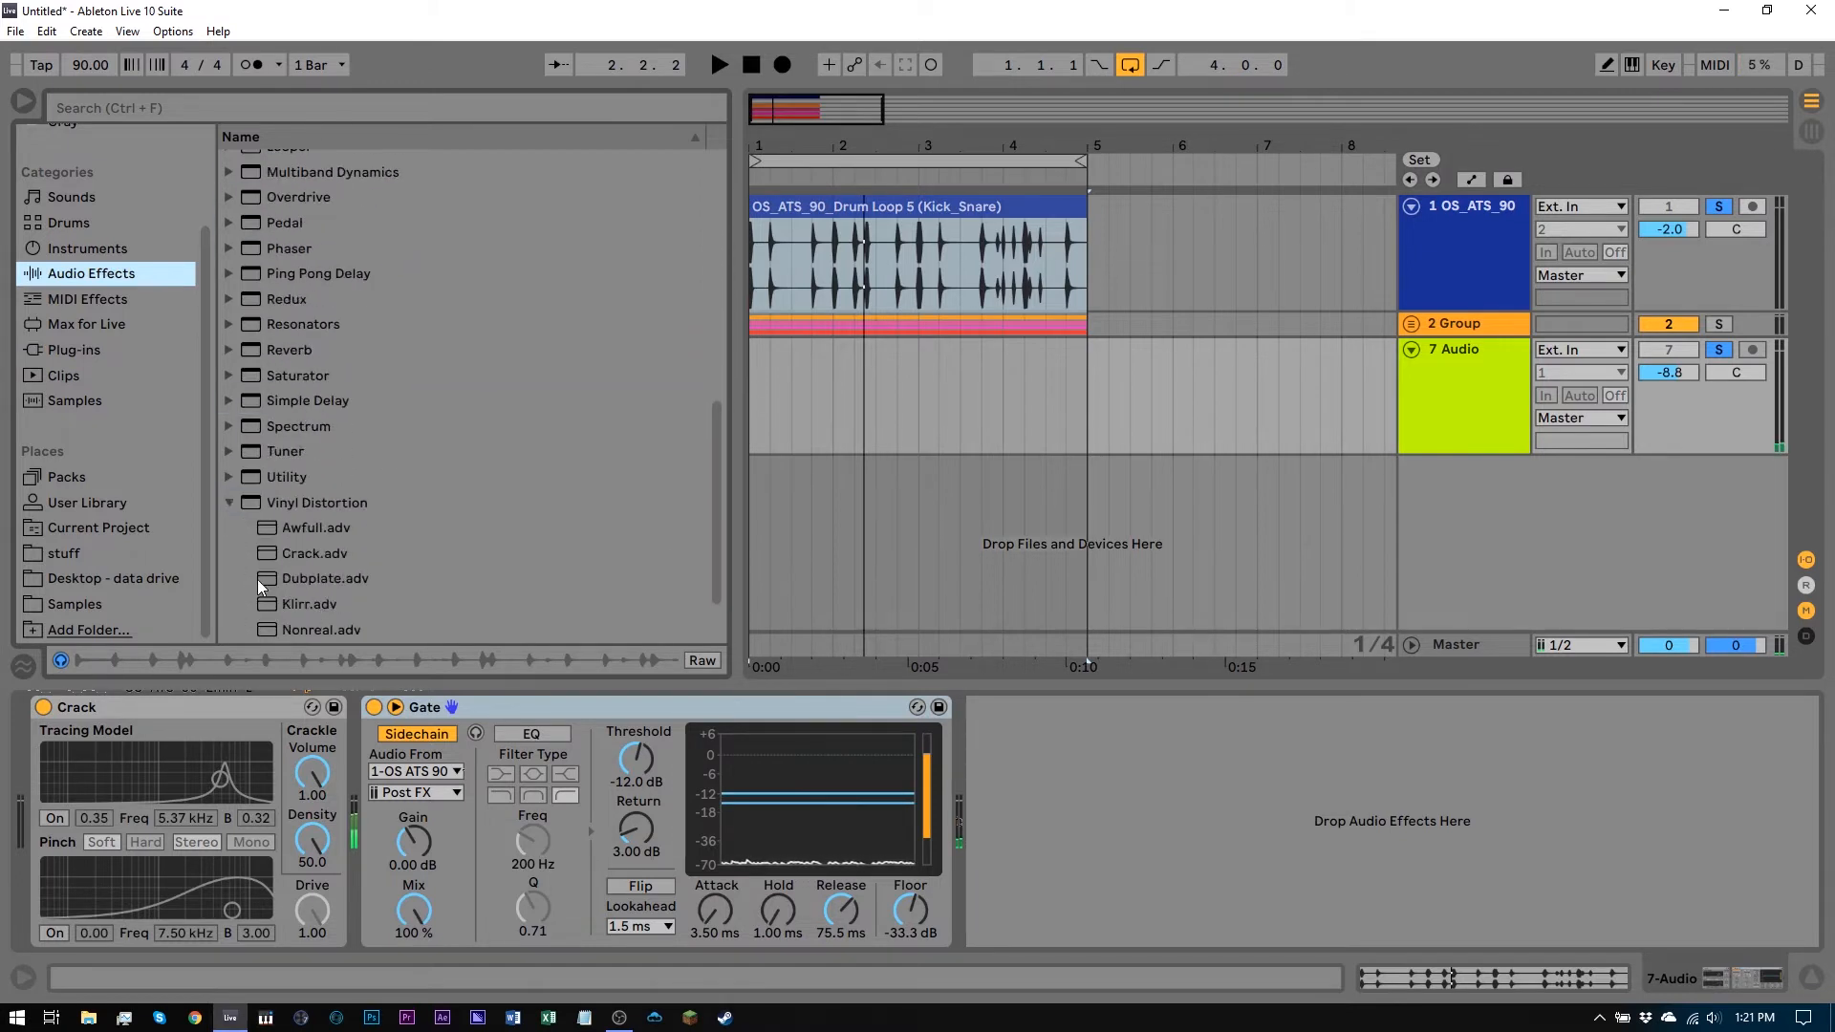
pyautogui.click(229, 502)
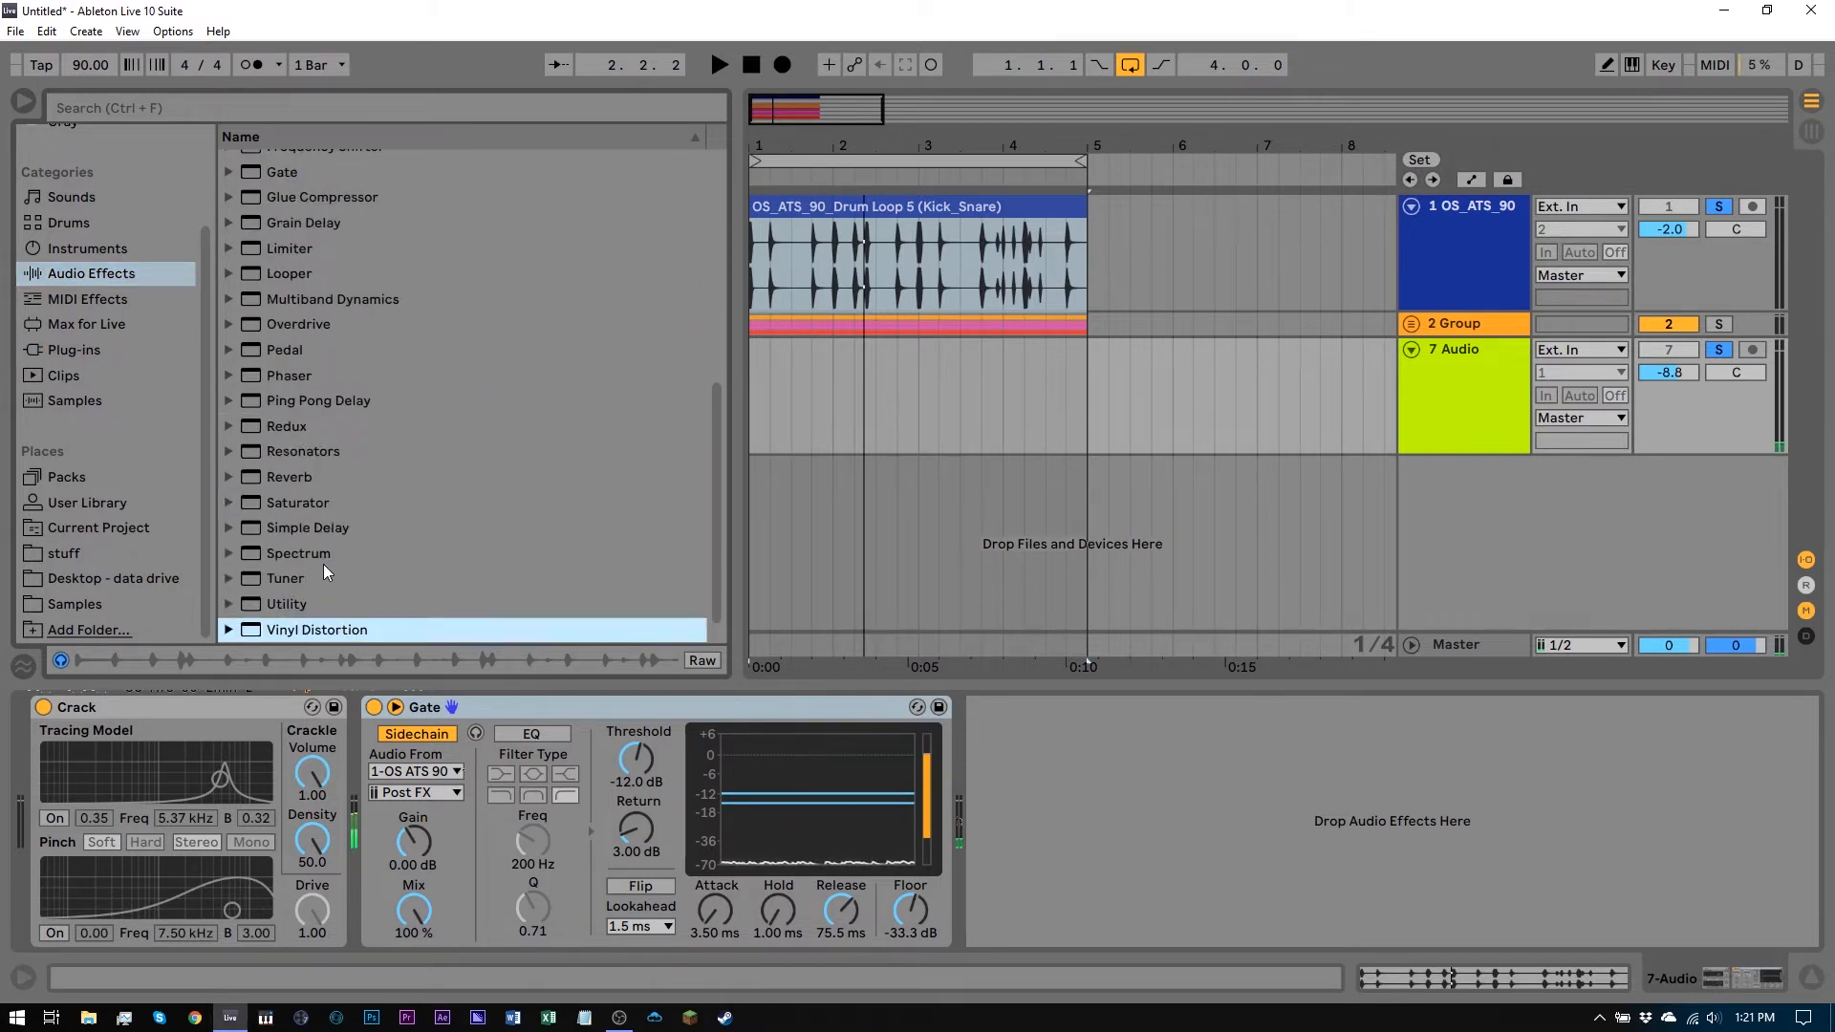
pyautogui.scroll(-1, 367, 568)
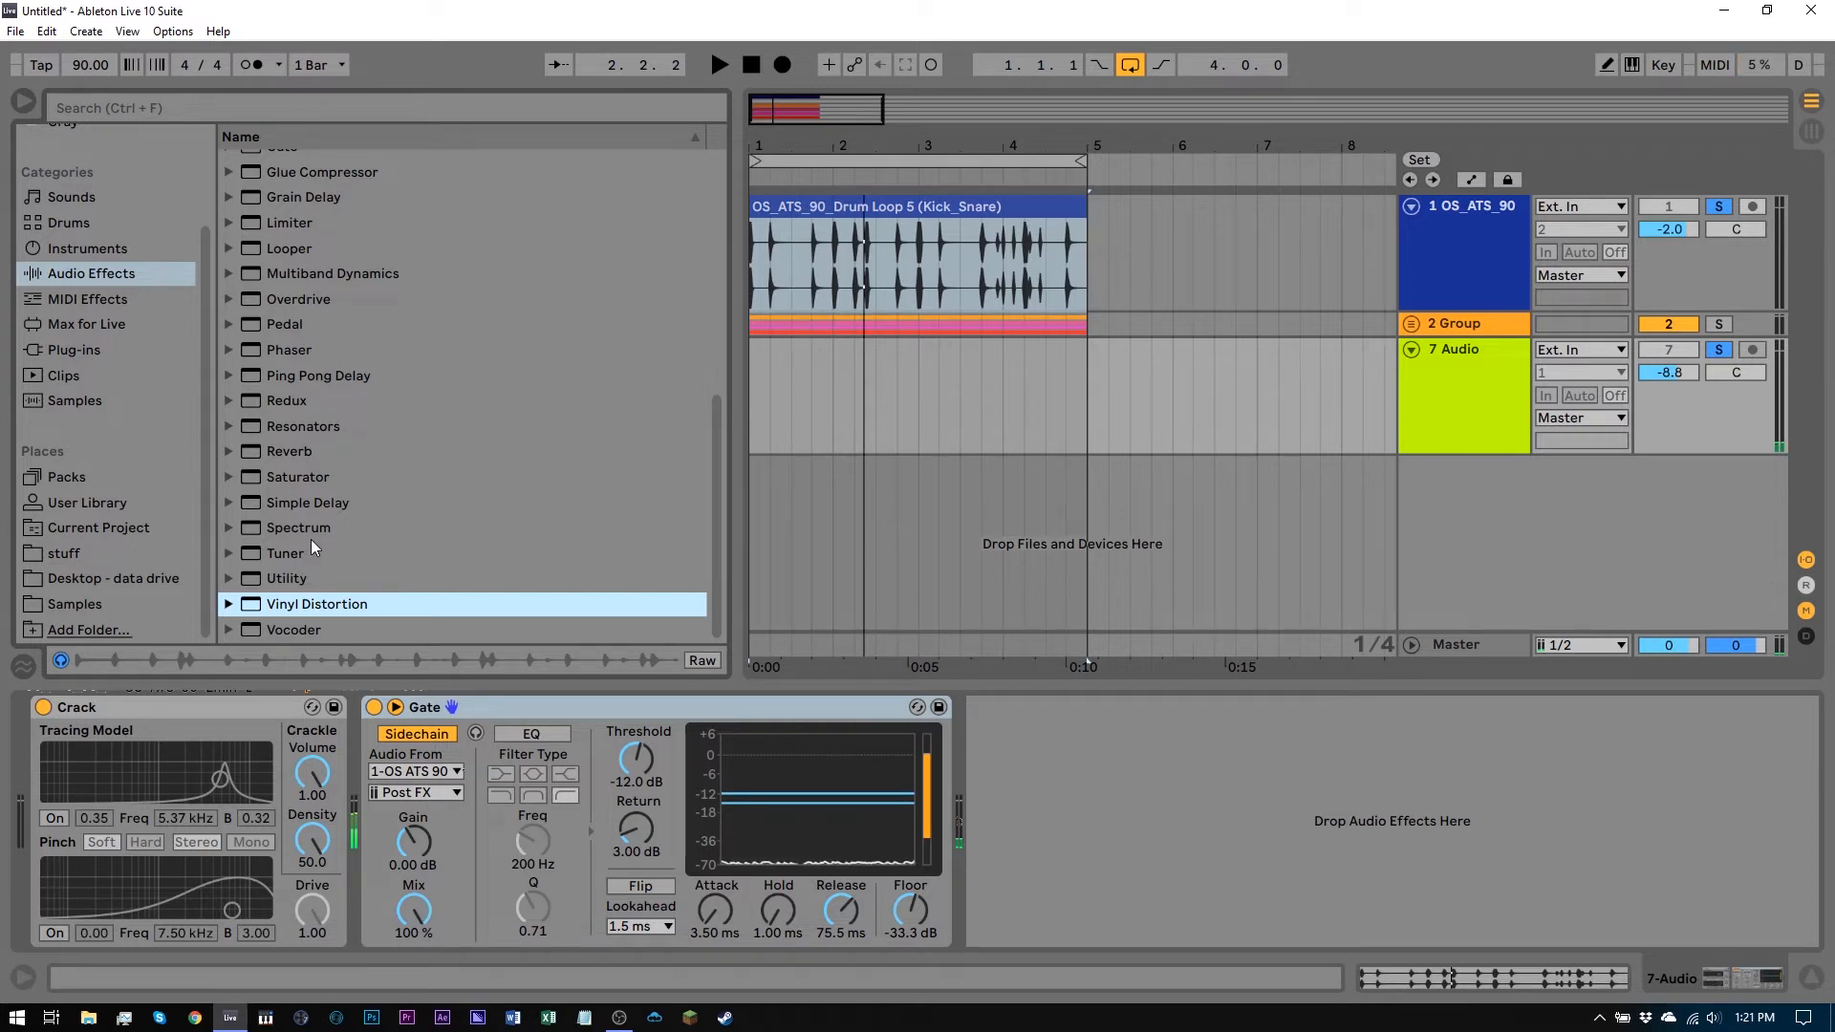
pyautogui.click(79, 600)
# Search the browser for vinyl
pyautogui.click(197, 101)
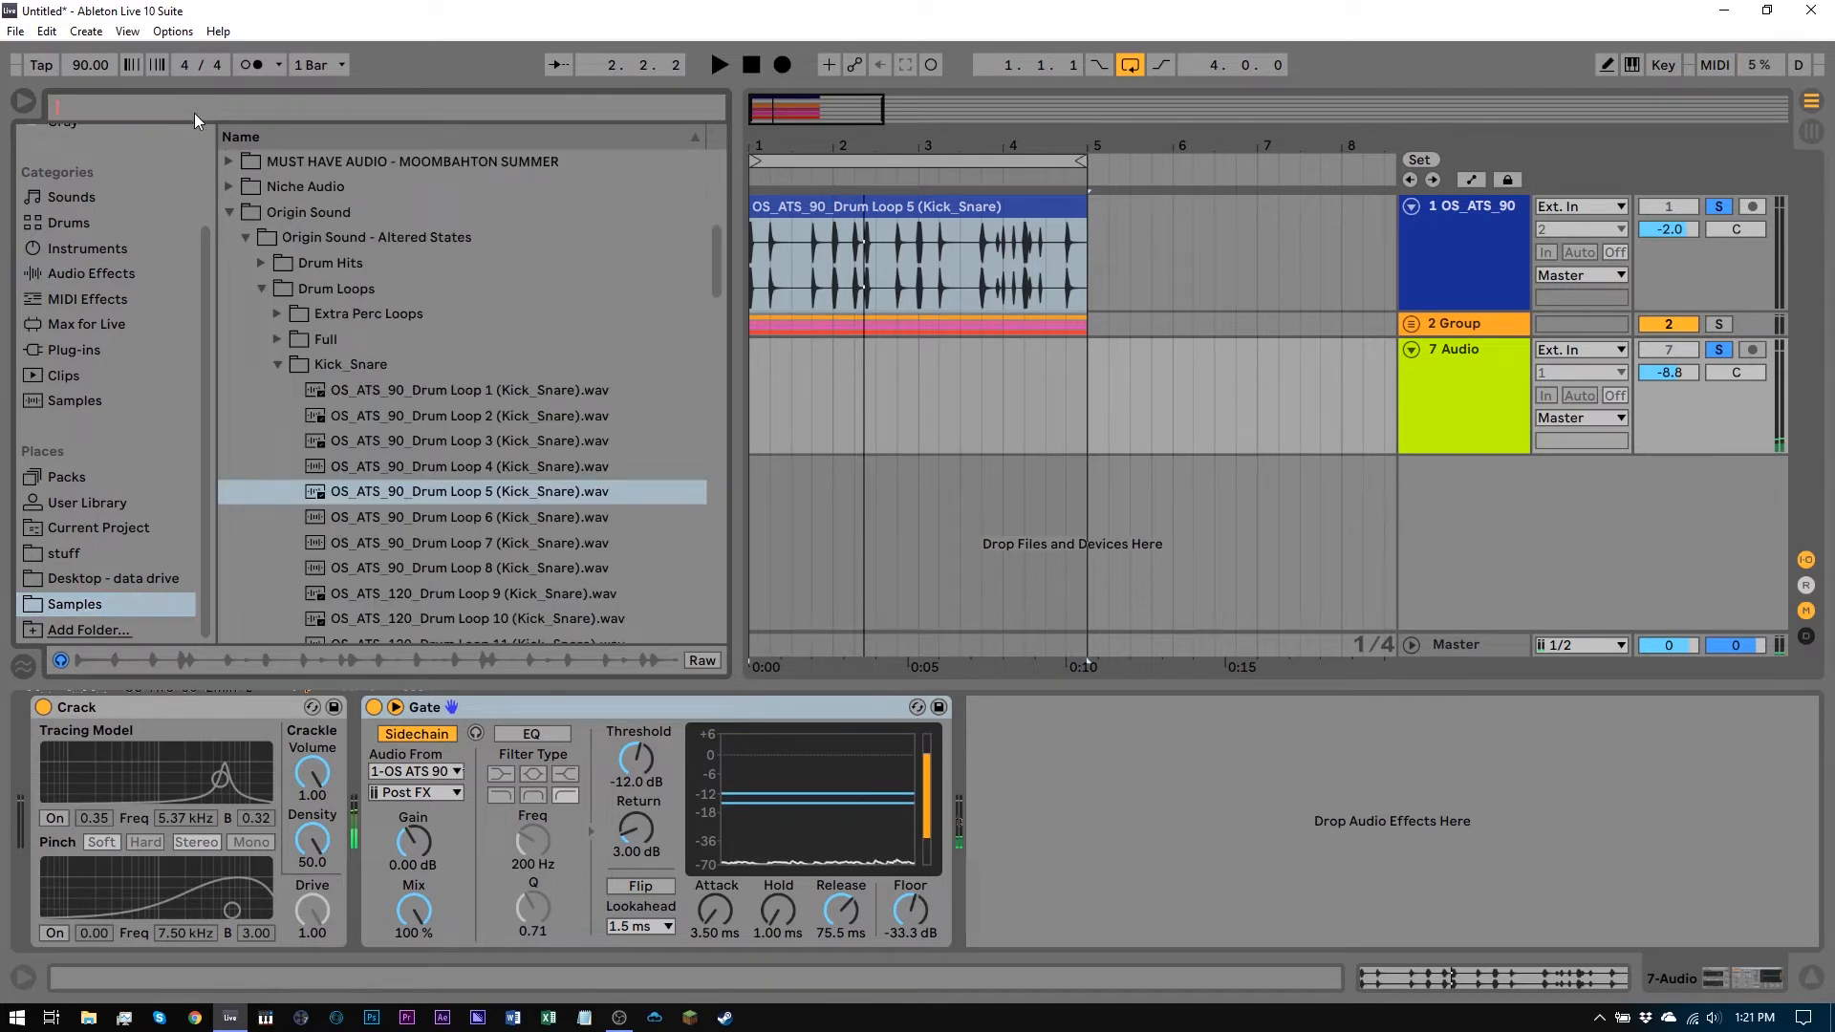
pyautogui.write('vi')
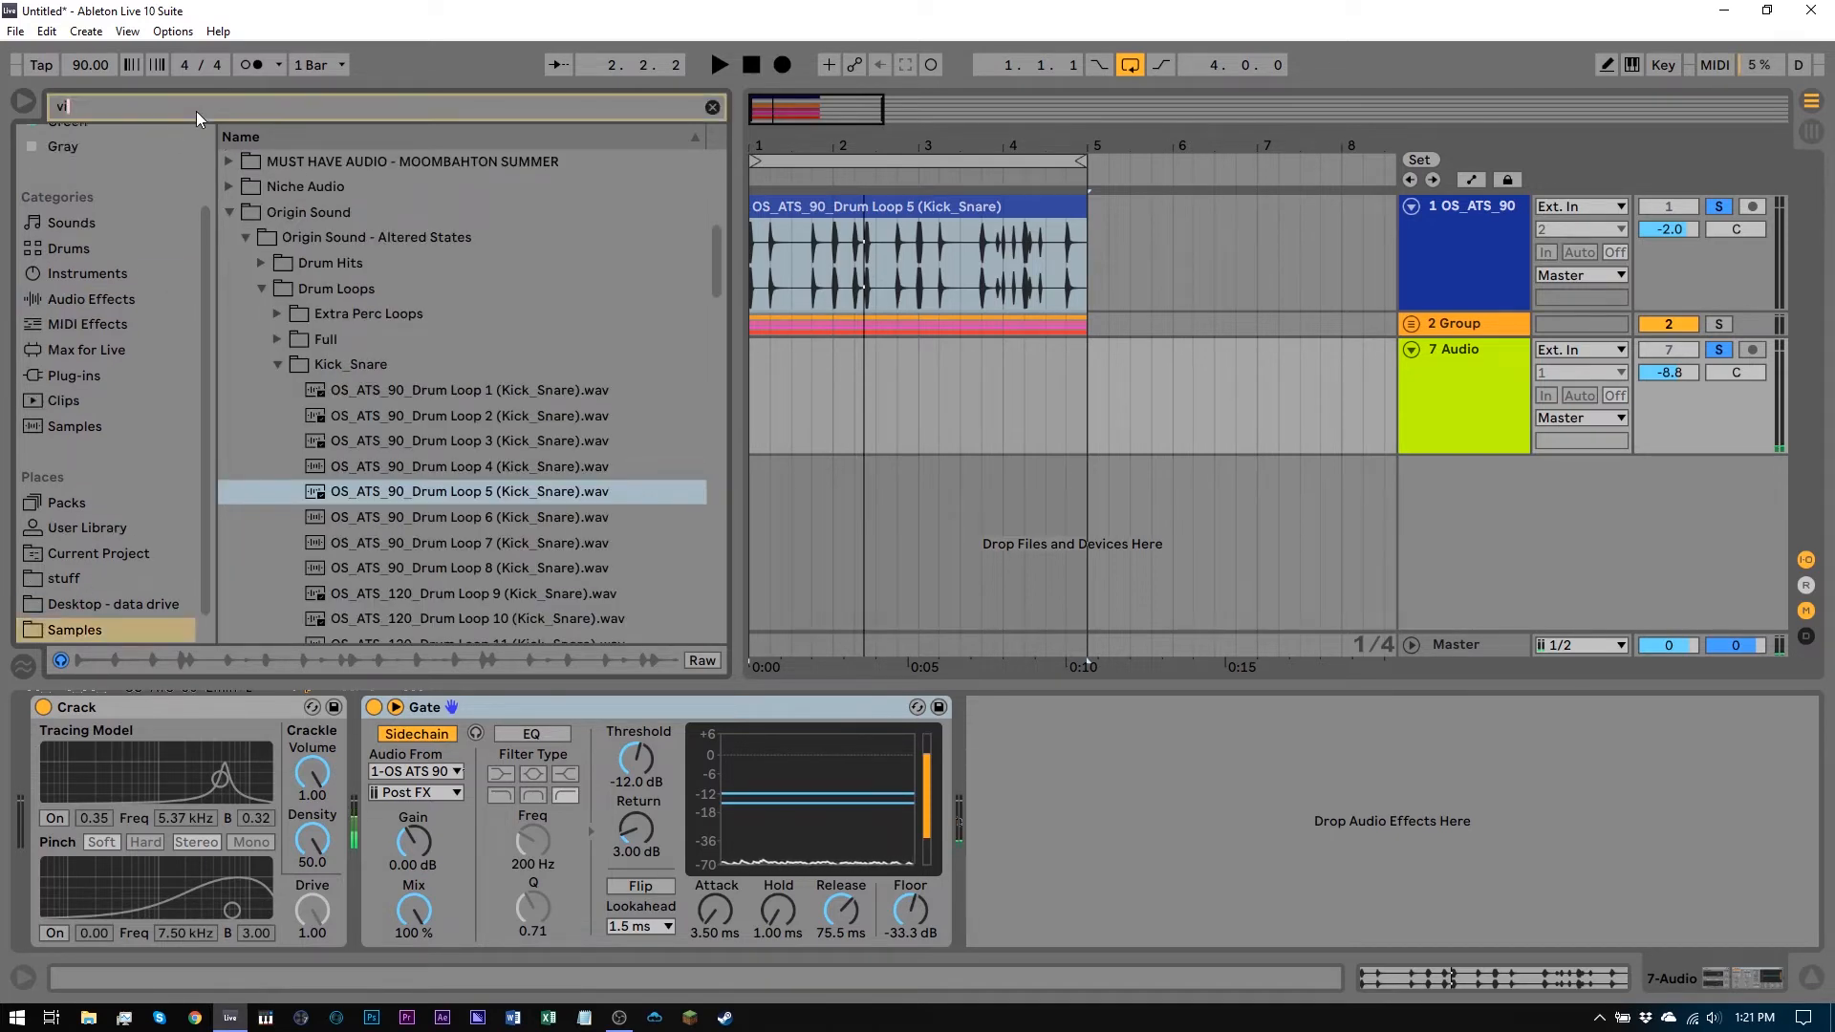
pyautogui.write('nyl')
pyautogui.scroll(-2, 347, 417)
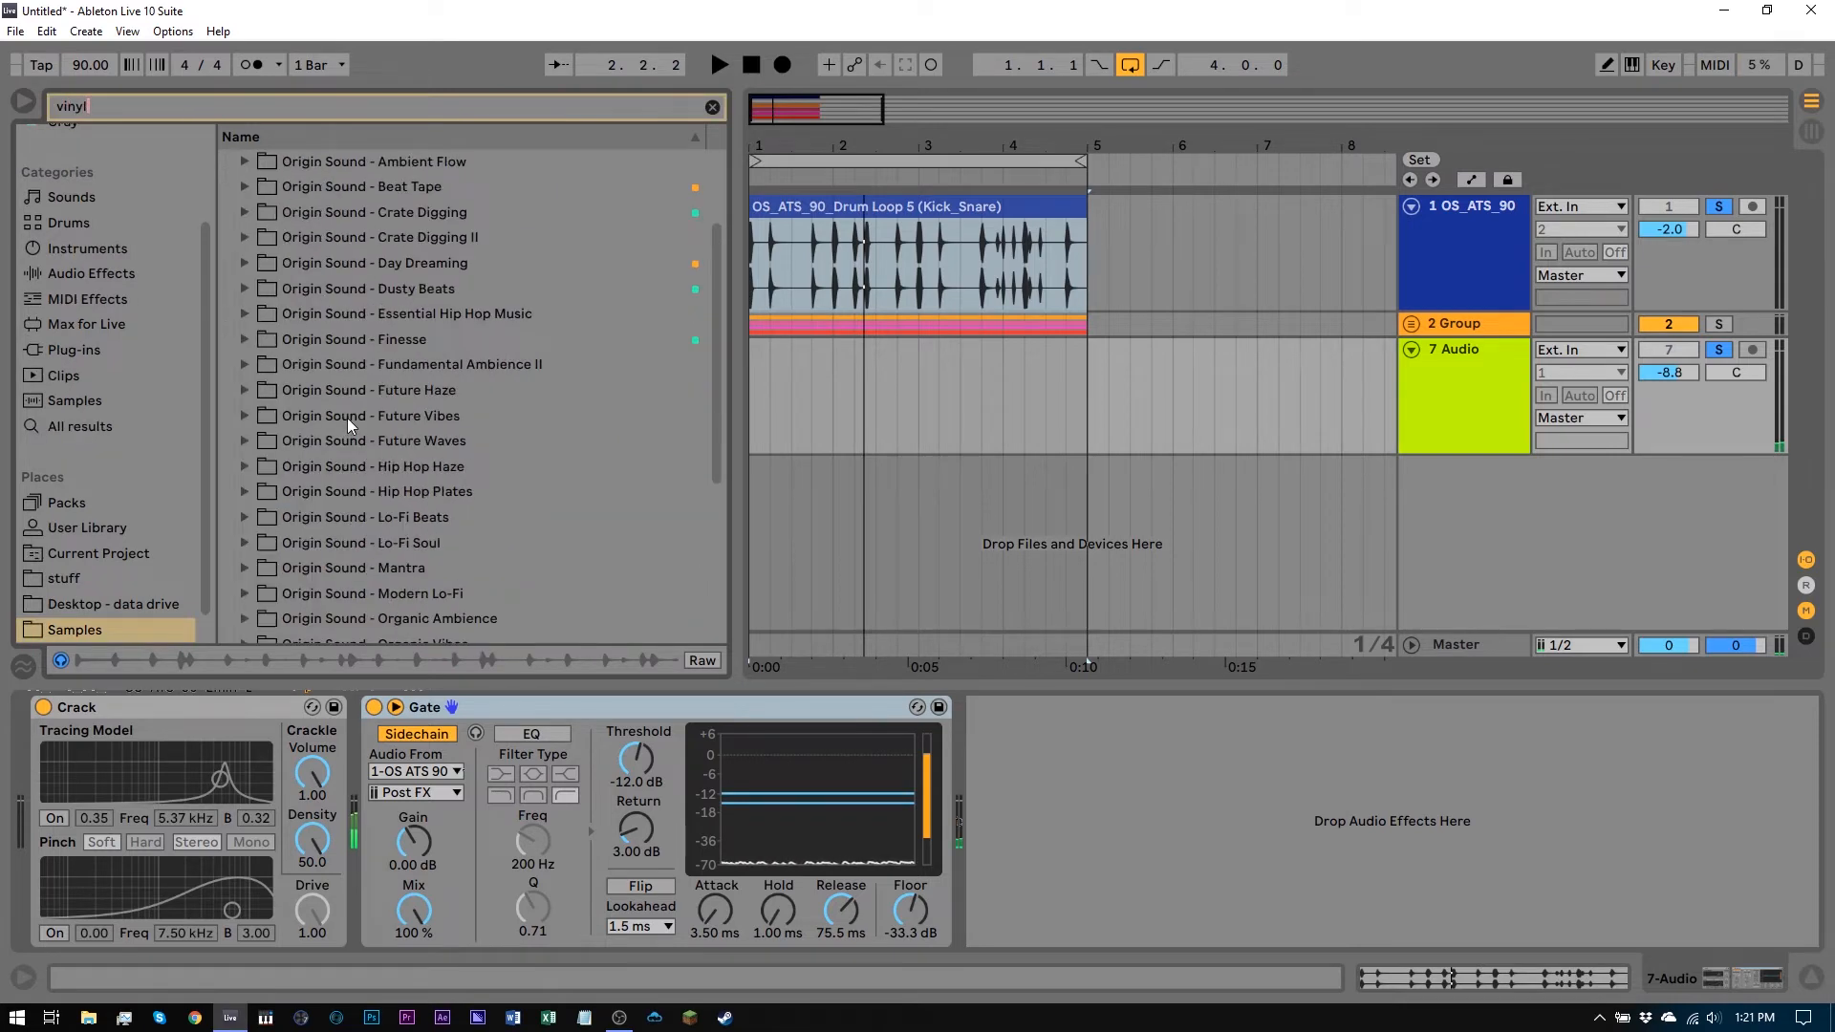
# Preview the vinyl samples in the Beat Tape and Crate Digging SFX folders, including OS_CDN_SFX_Vinyl Crackle.wav
pyautogui.click(243, 210)
pyautogui.click(263, 236)
pyautogui.click(348, 262)
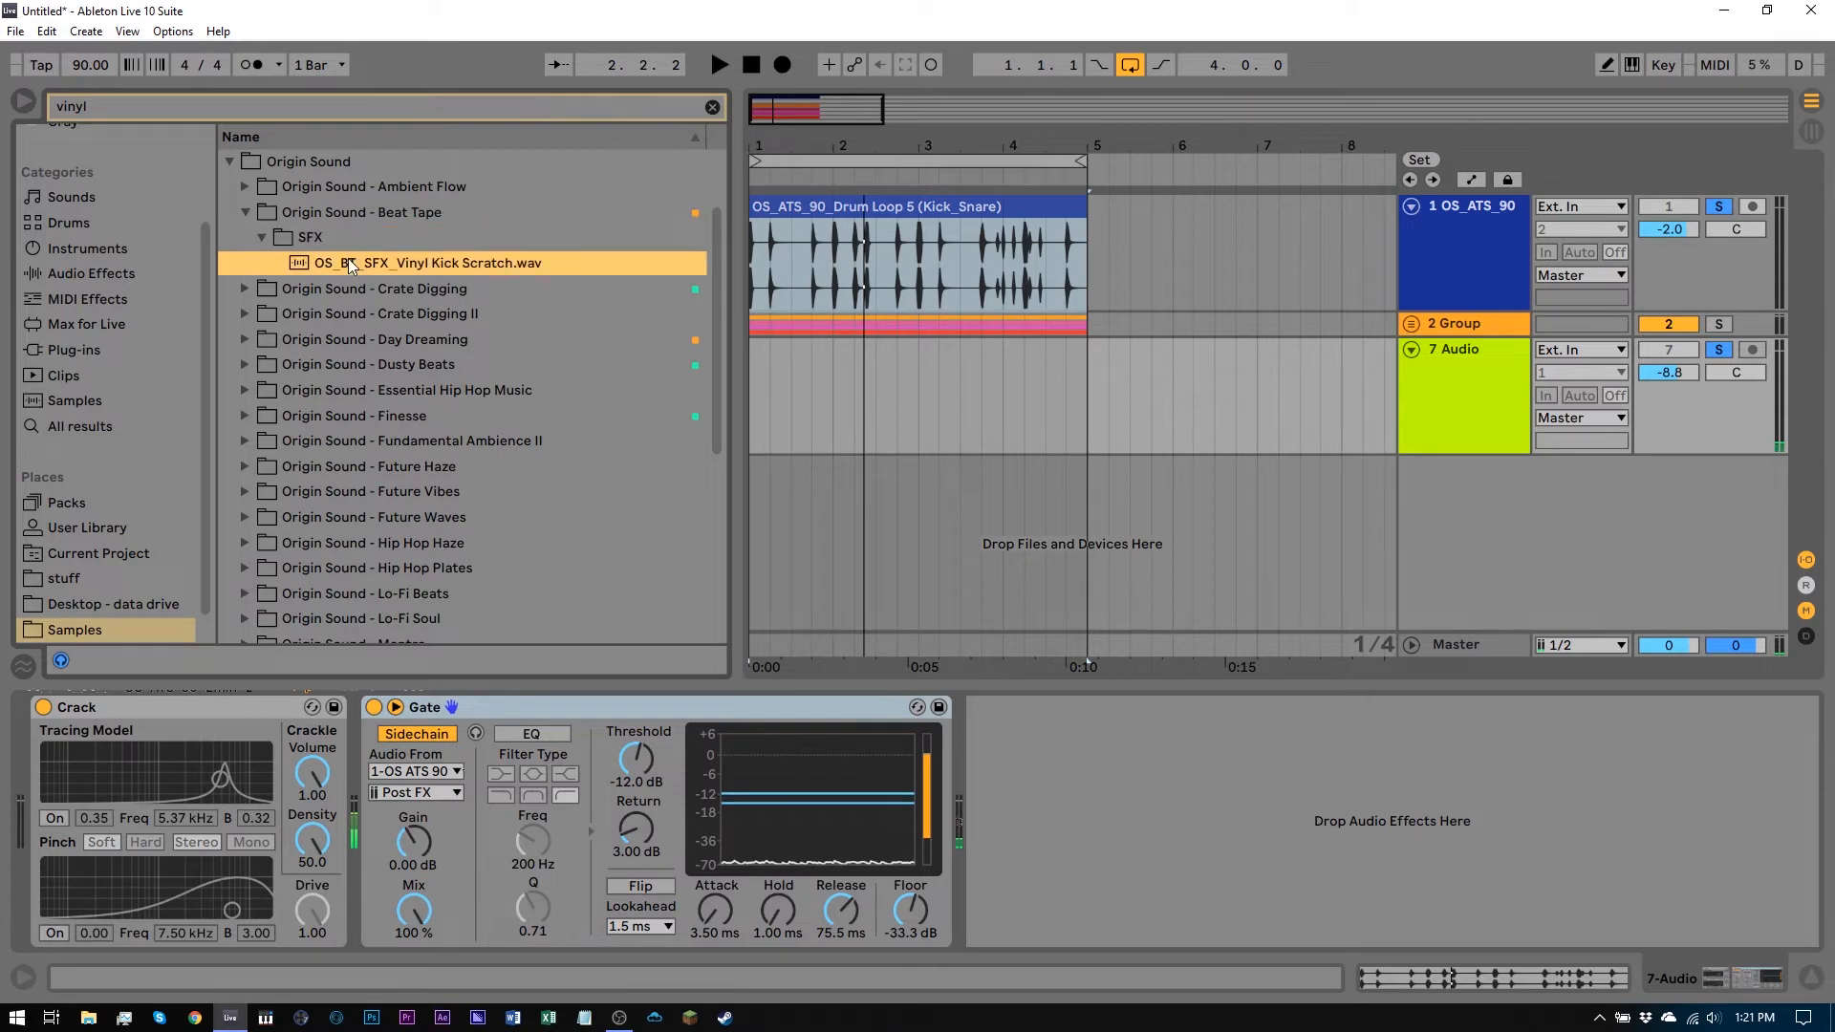
pyautogui.click(262, 238)
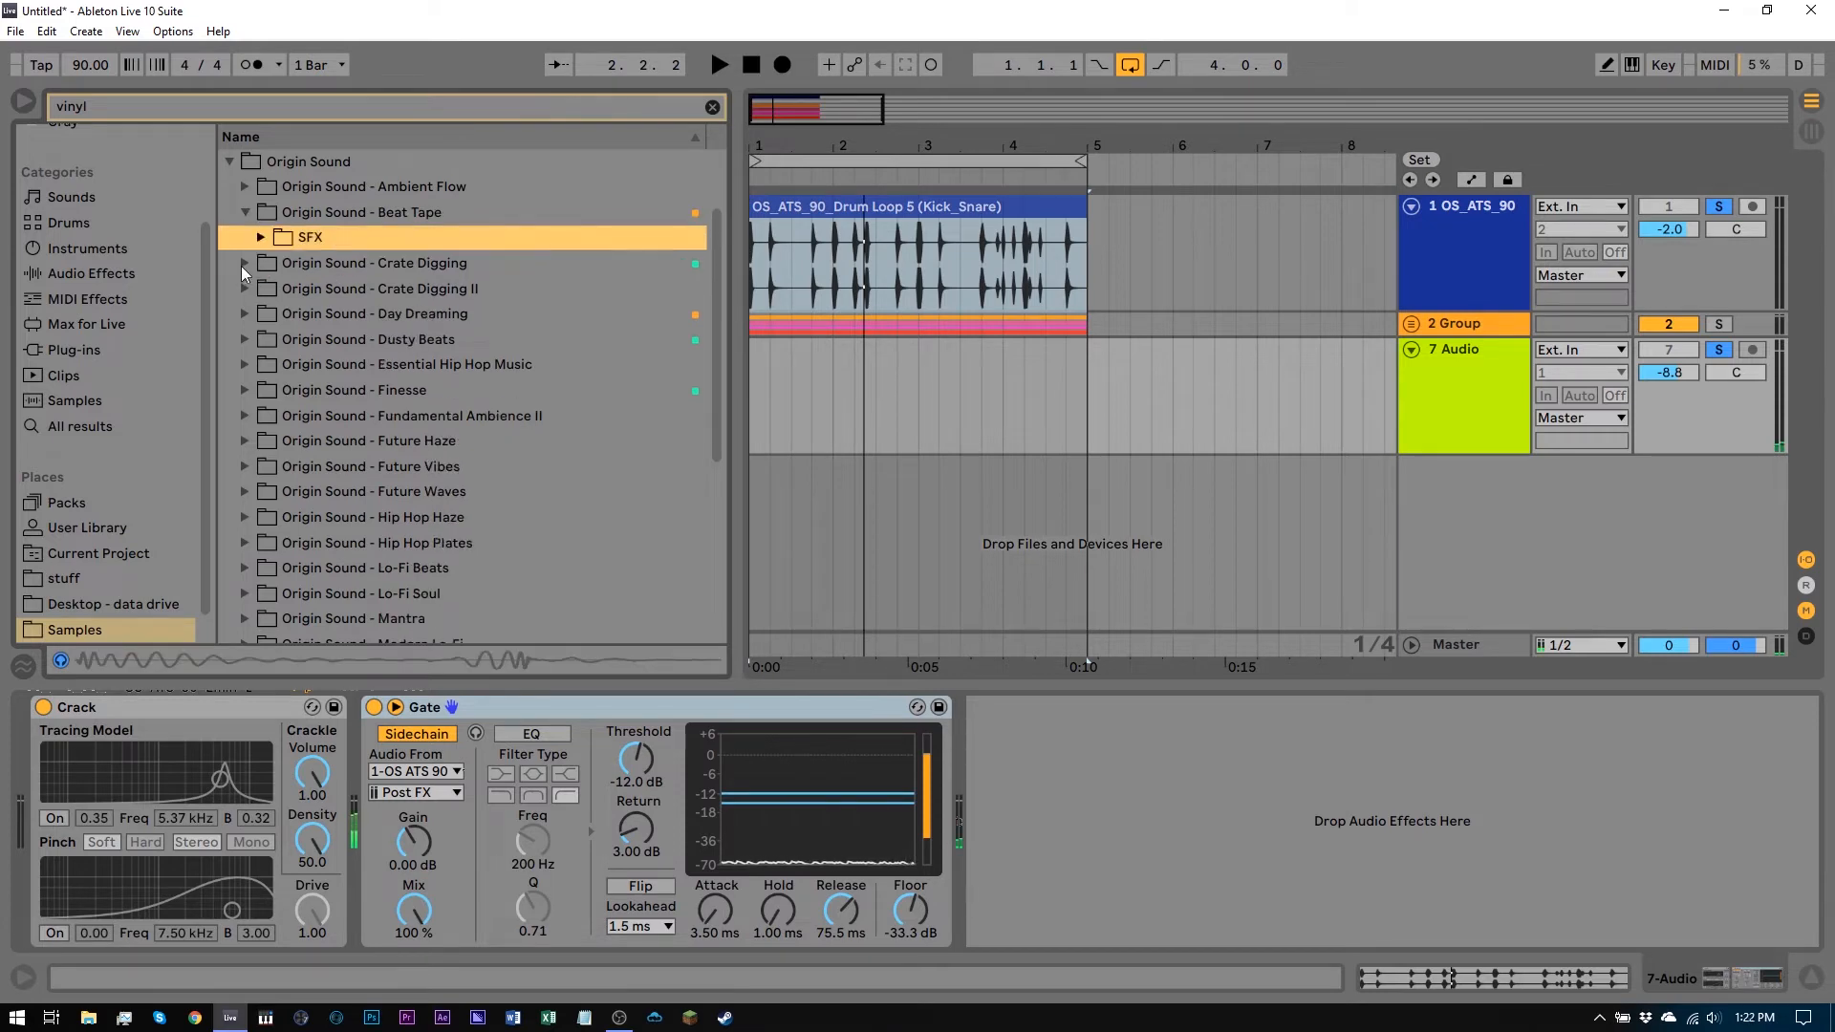
pyautogui.click(244, 263)
pyautogui.click(262, 265)
pyautogui.click(346, 287)
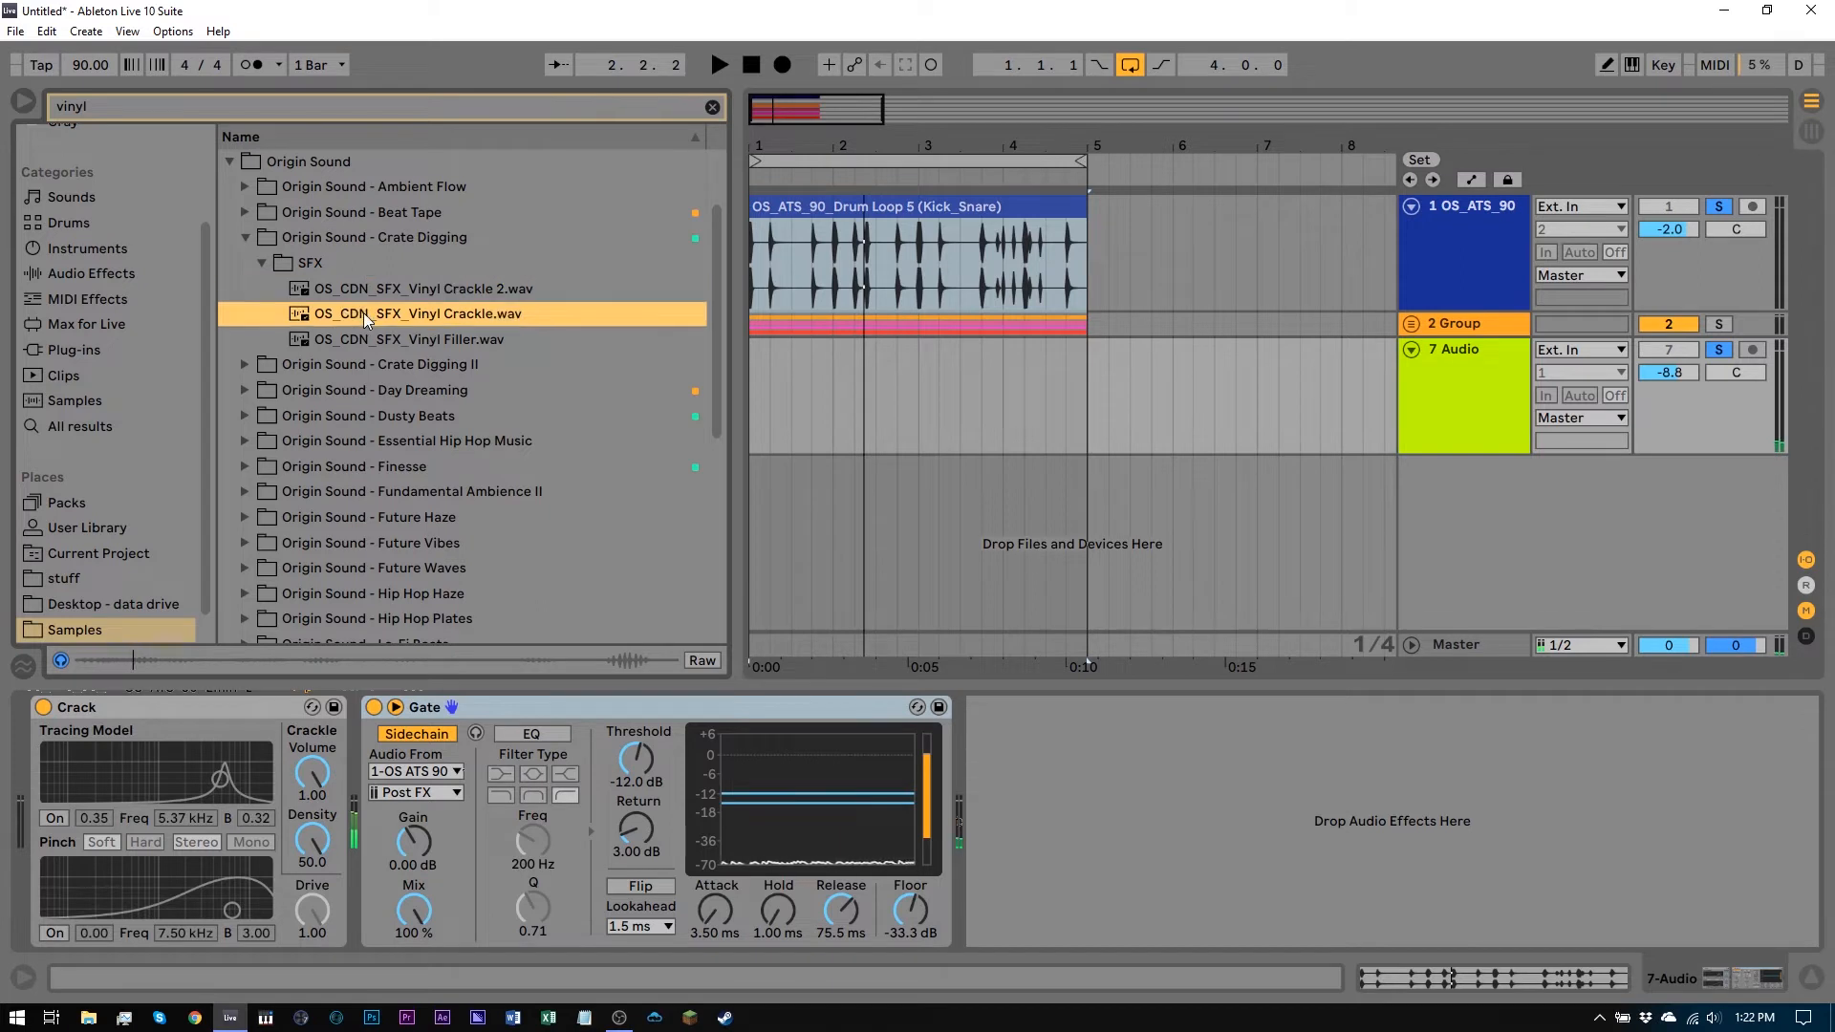
pyautogui.click(364, 313)
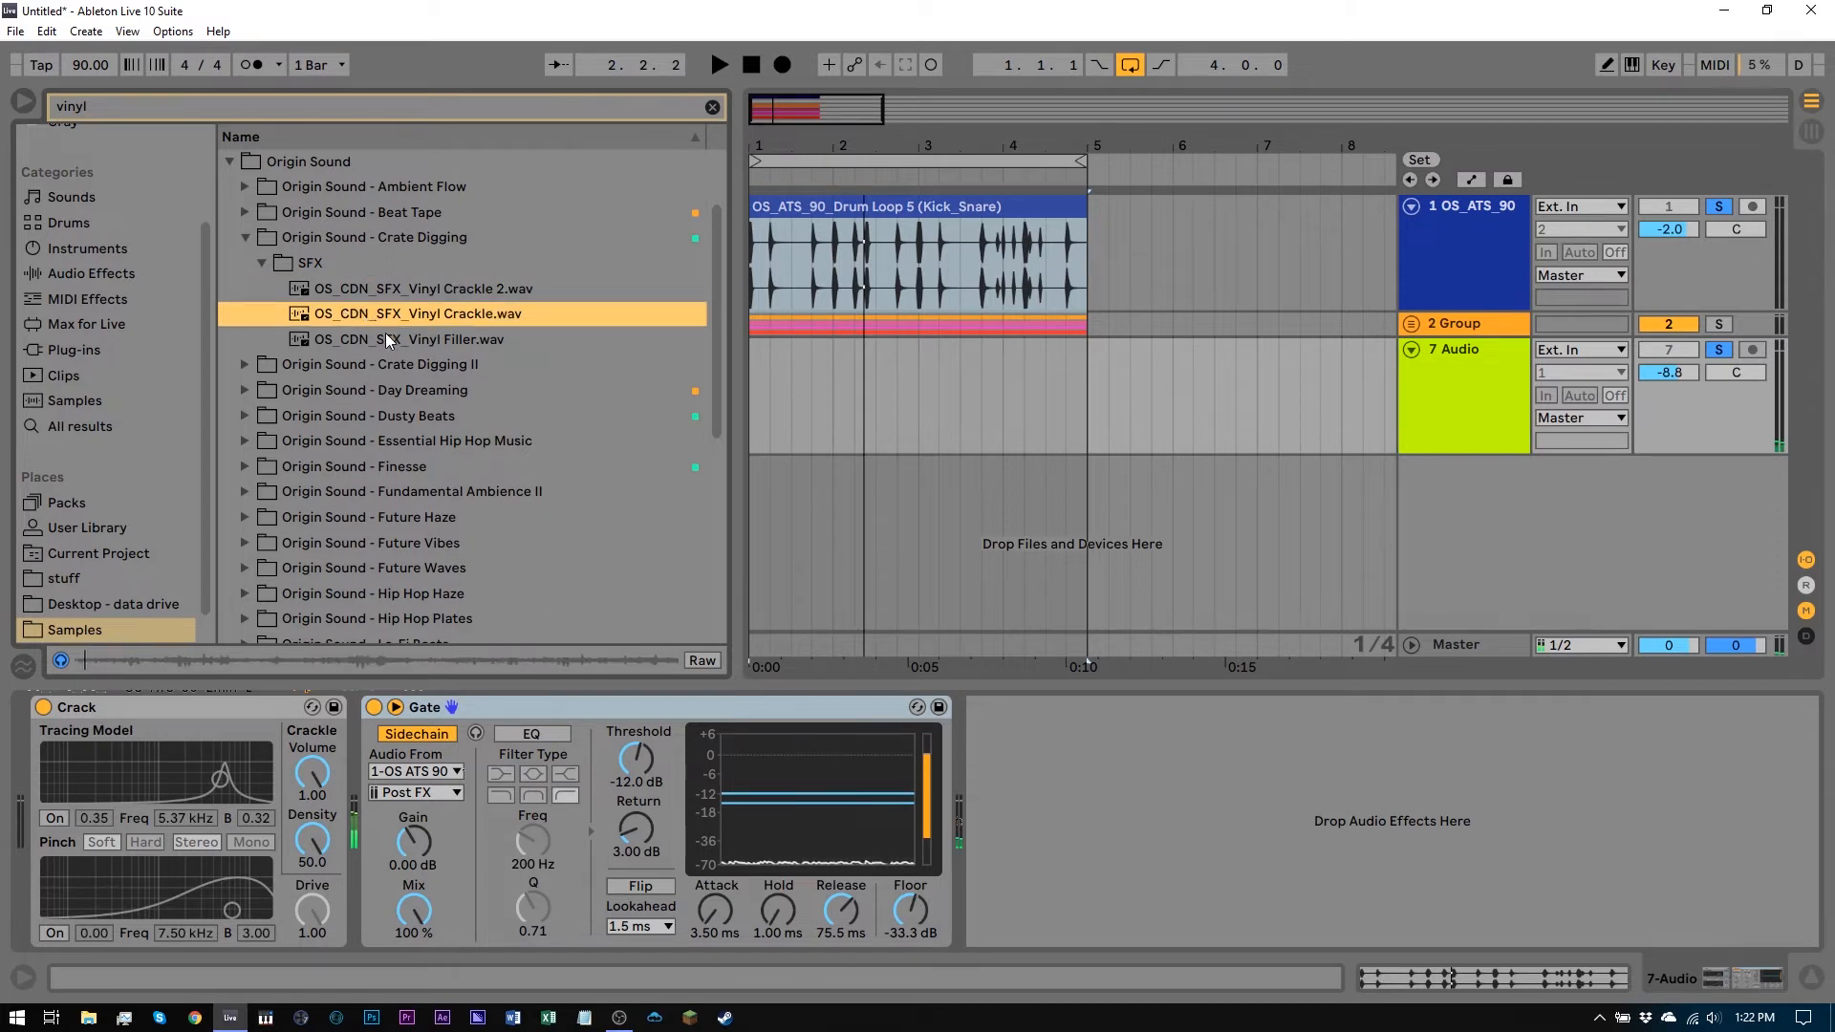
pyautogui.click(272, 271)
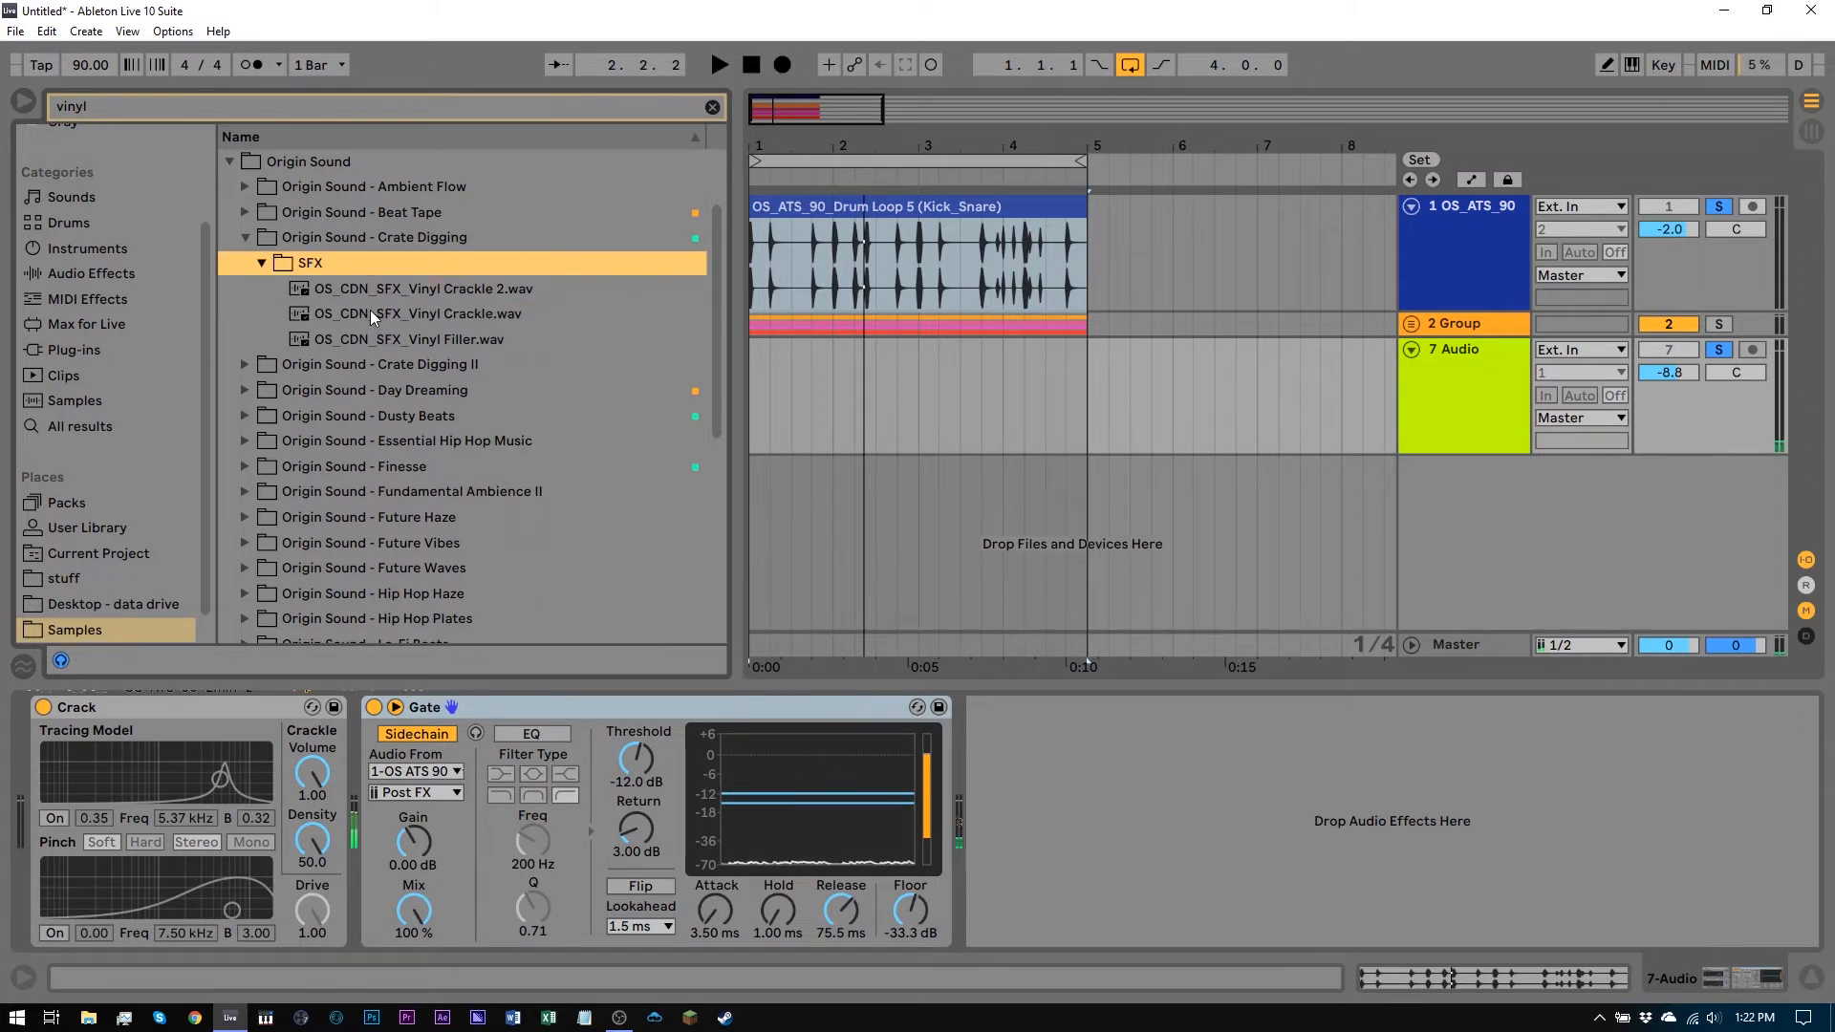
# Add a Simpler instrument from the Instruments category as a new track
pyautogui.click(77, 250)
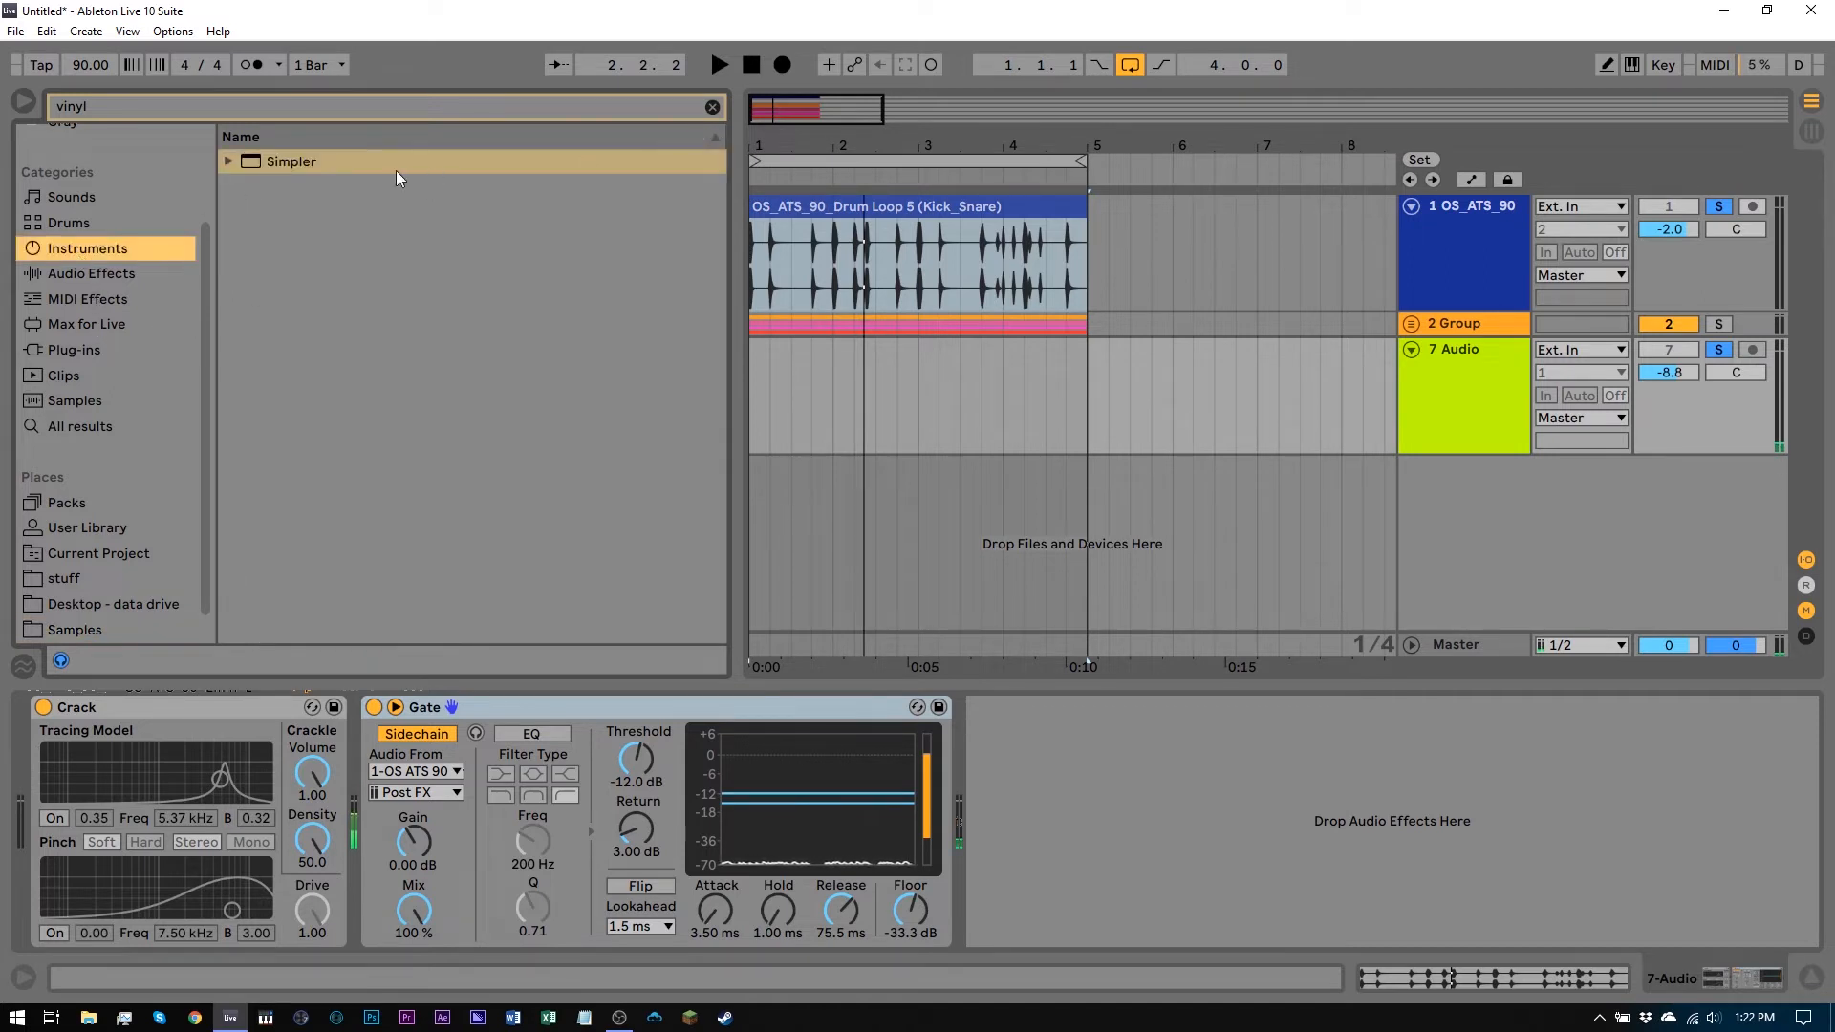
pyautogui.click(243, 162)
pyautogui.click(249, 189)
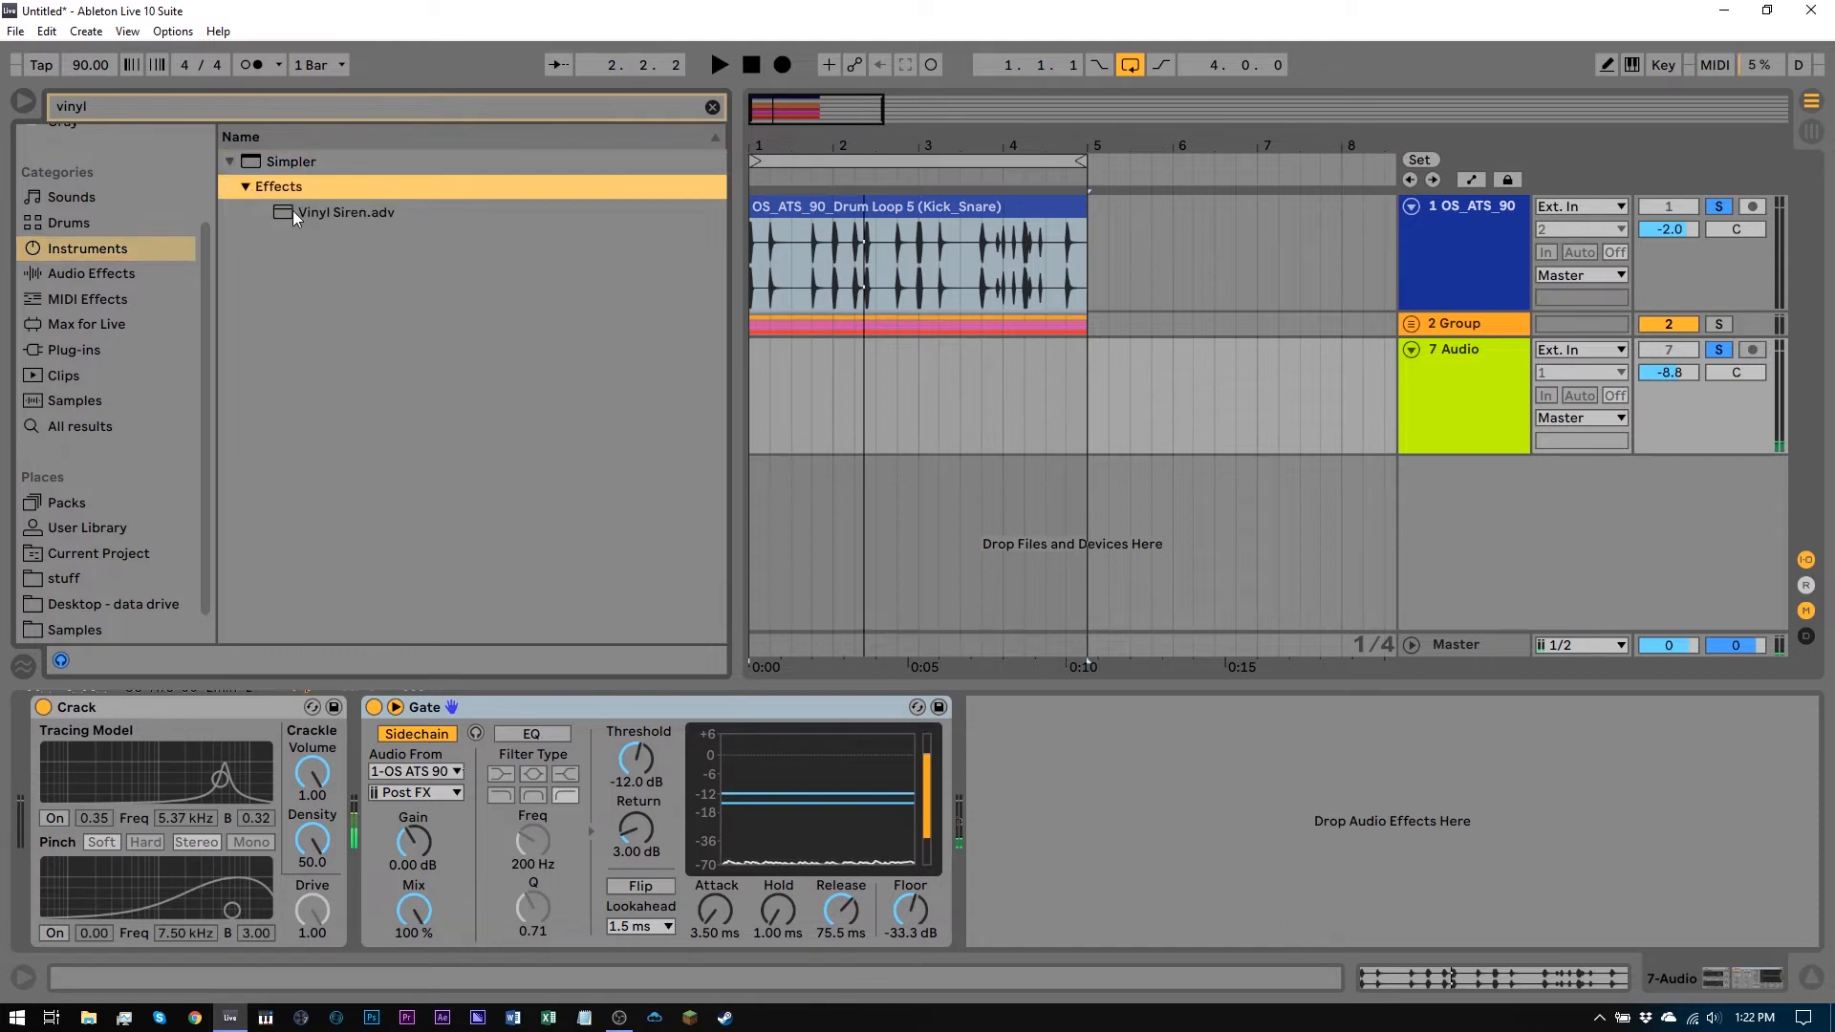
pyautogui.moveTo(243, 160); pyautogui.dragTo(1034, 543)
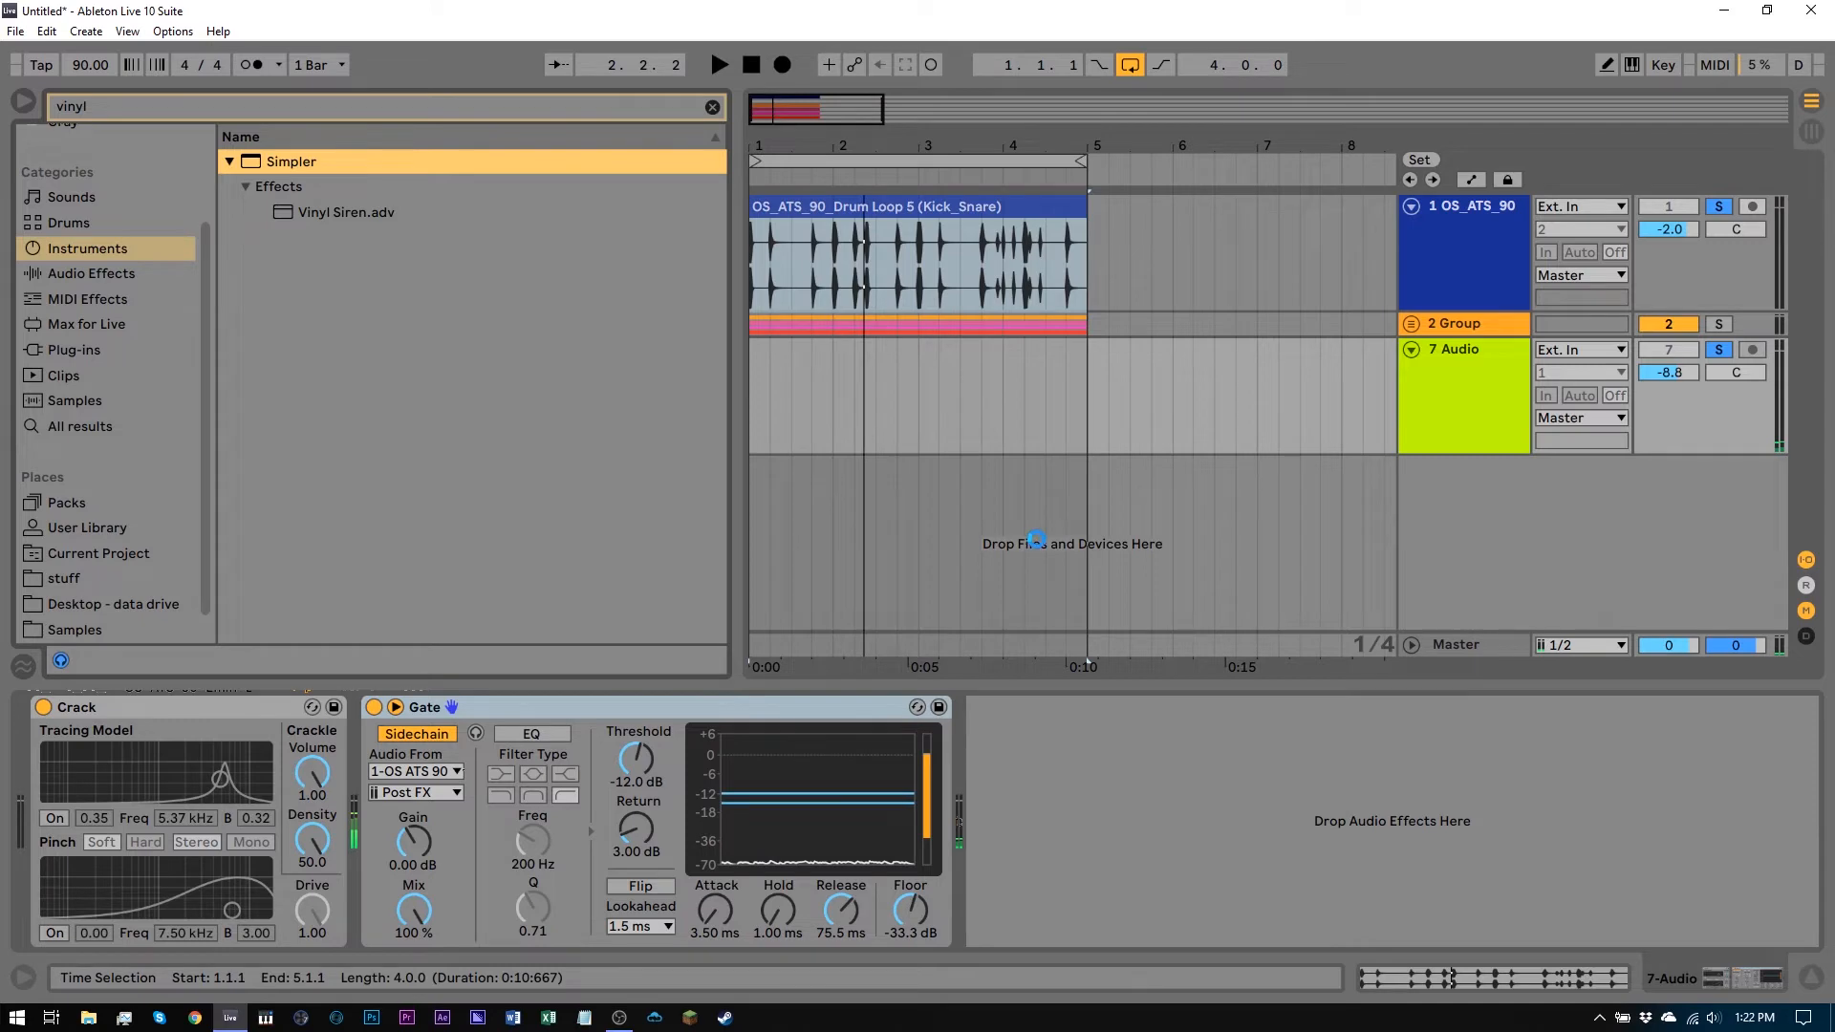
# Move the Gate device onto the Simpler track and delete the old 7 Audio track
pyautogui.moveTo(1445, 351); pyautogui.dragTo(1449, 363)
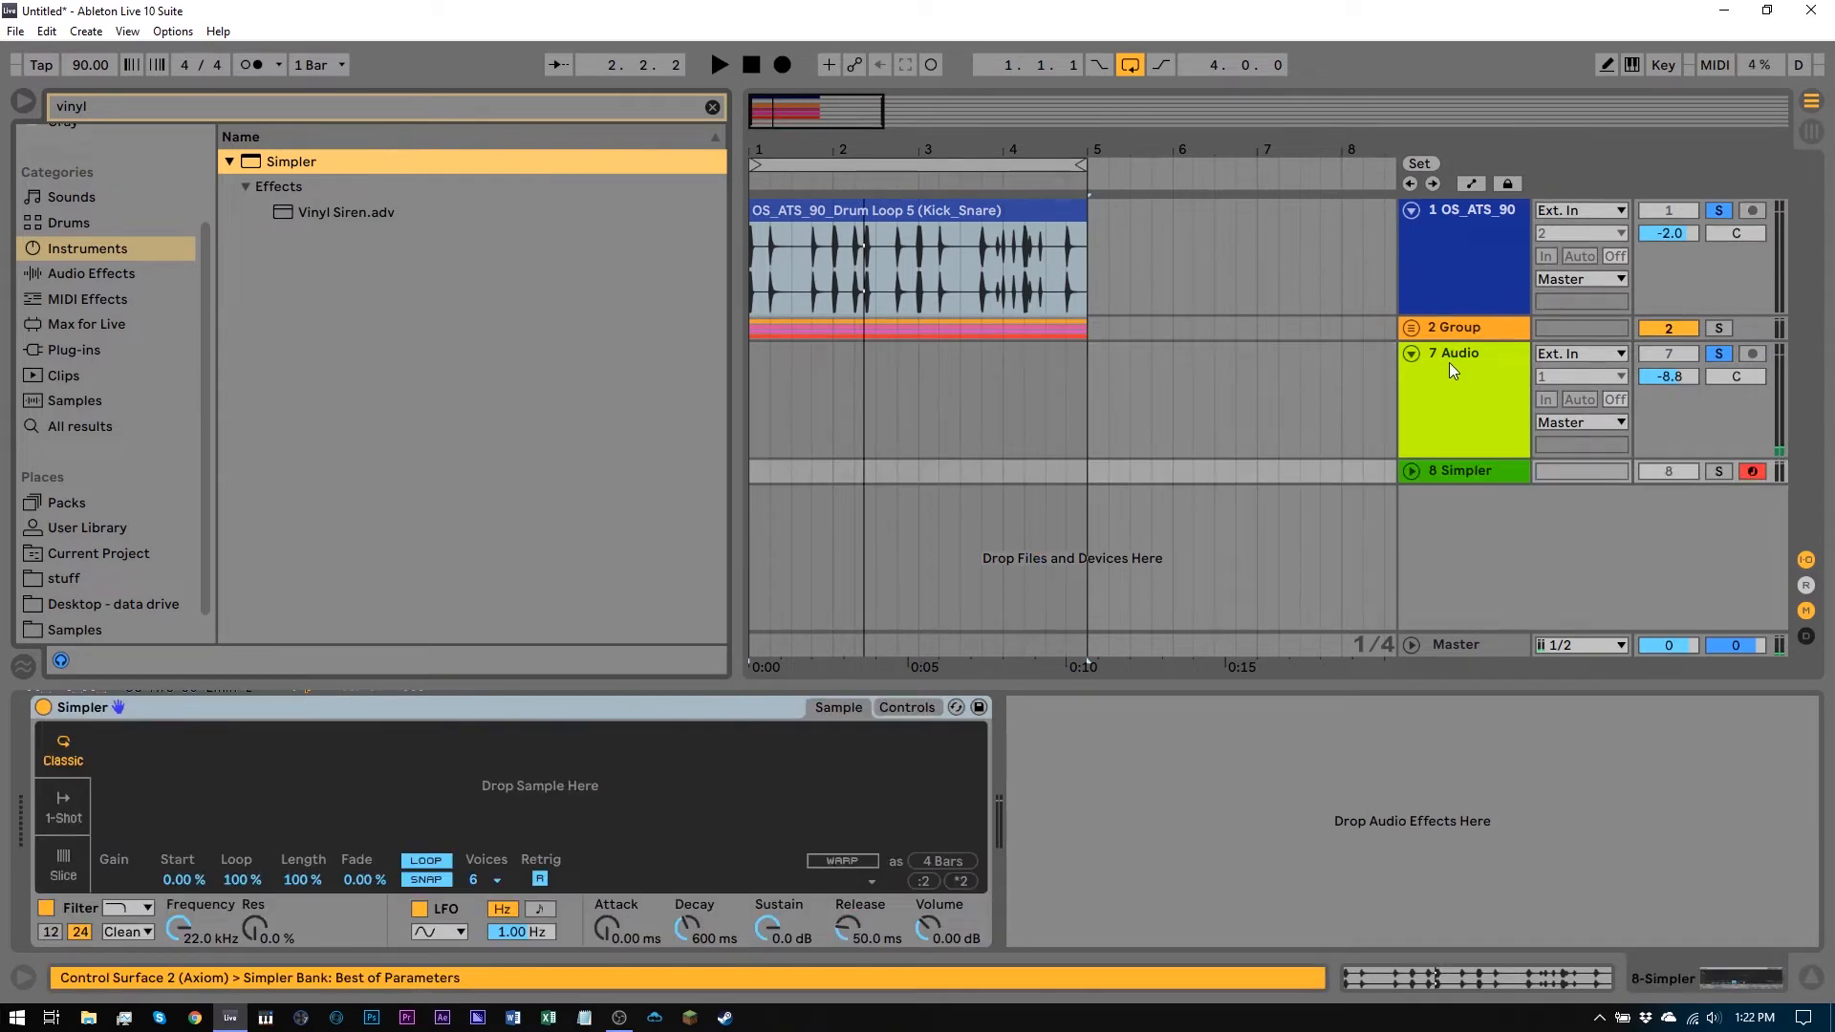
pyautogui.click(1411, 471)
pyautogui.click(1447, 418)
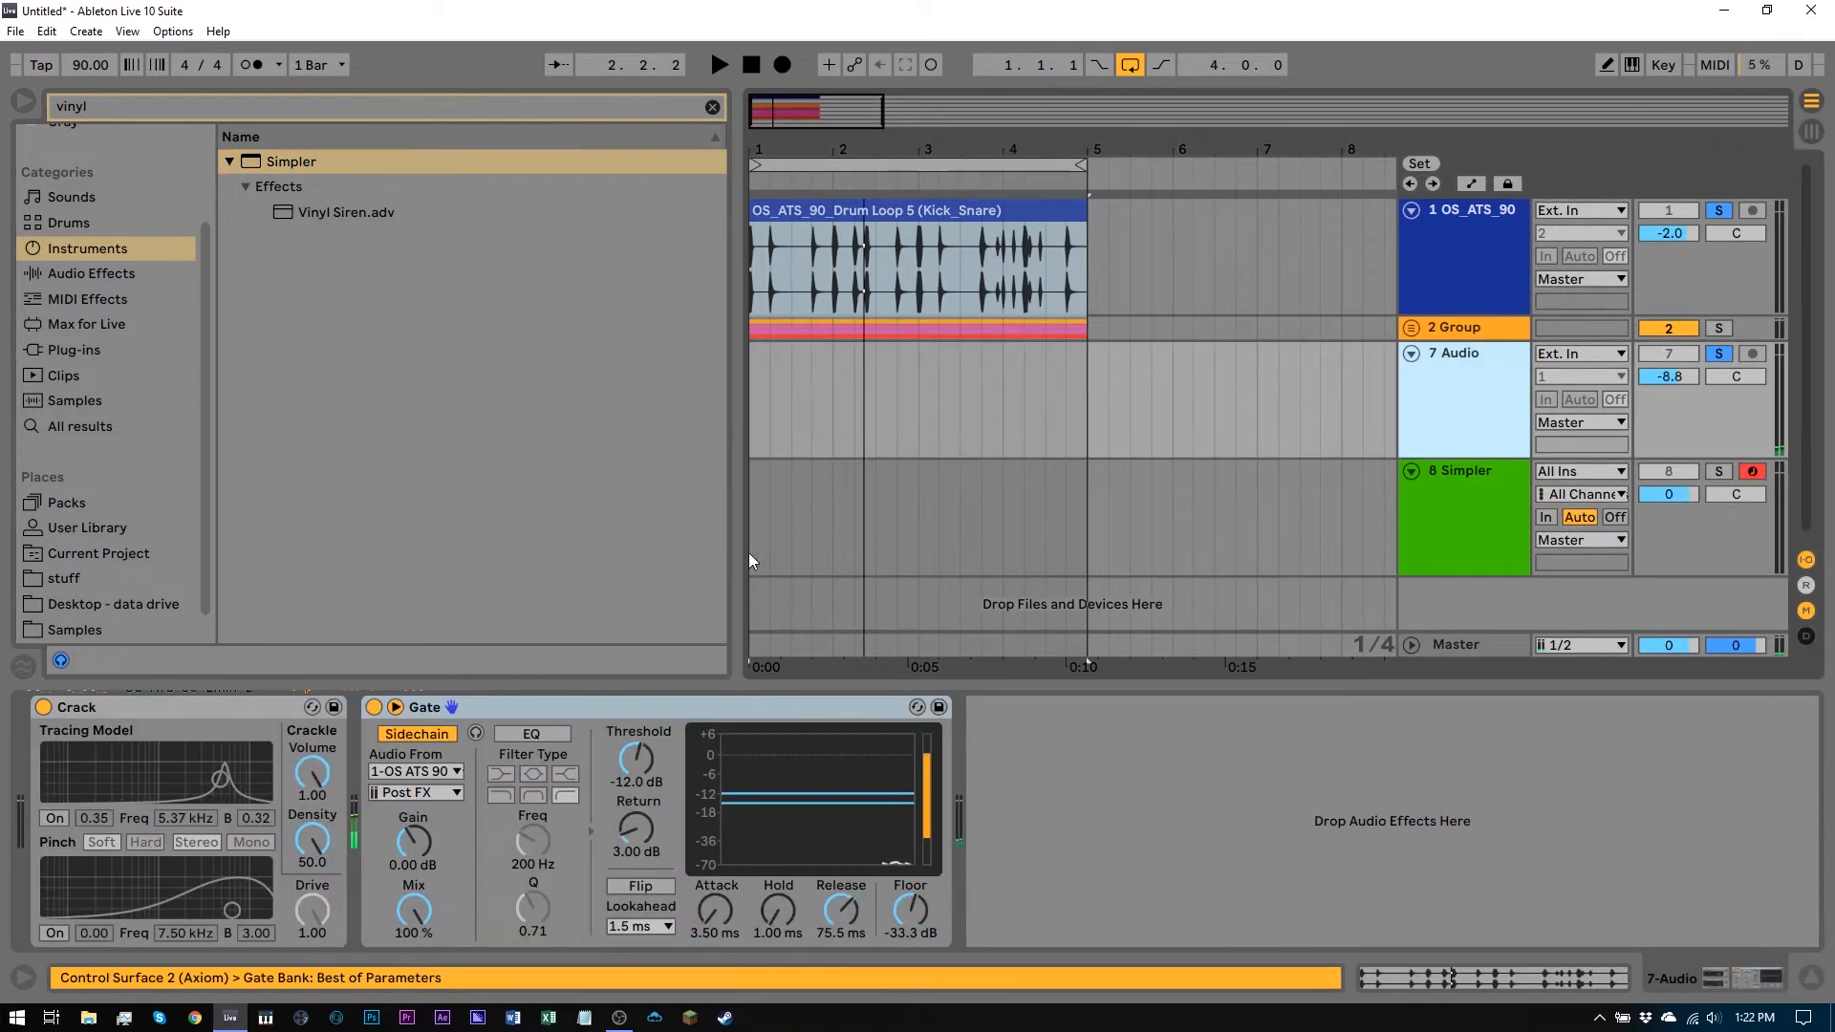
pyautogui.moveTo(455, 707); pyautogui.dragTo(832, 535)
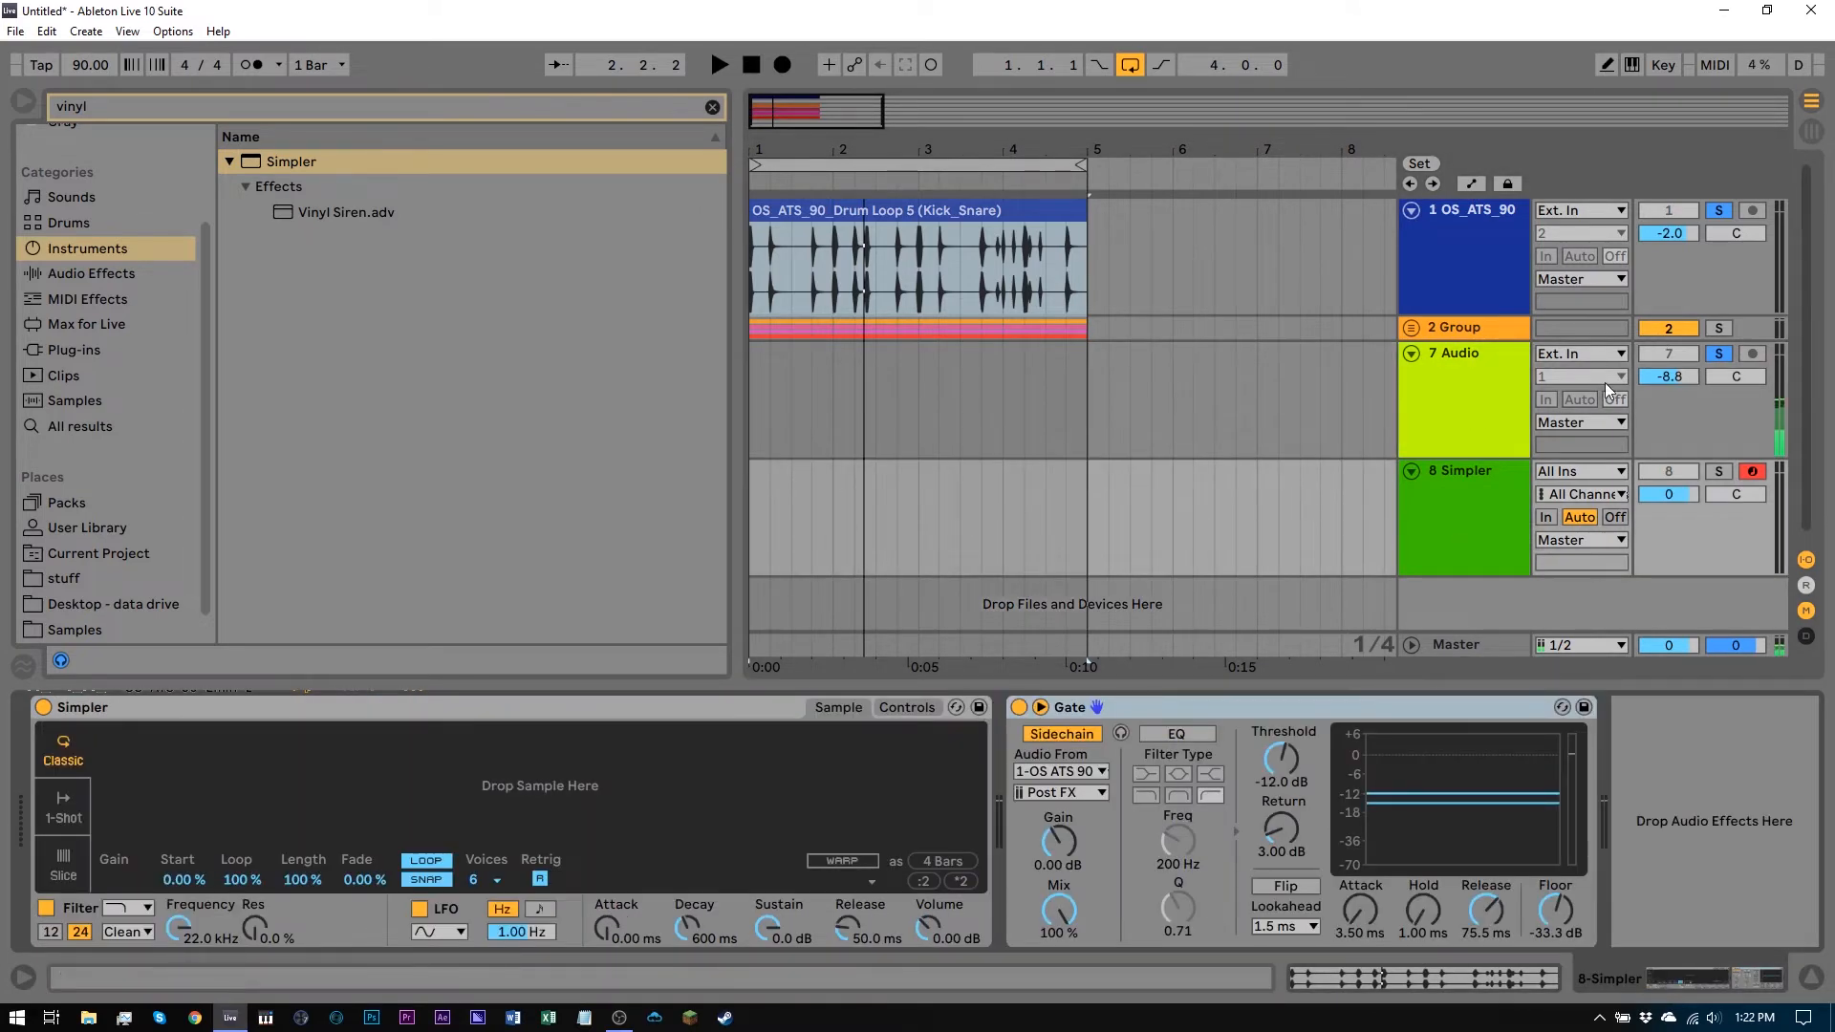
pyautogui.click(1487, 387)
pyautogui.press('Delete')
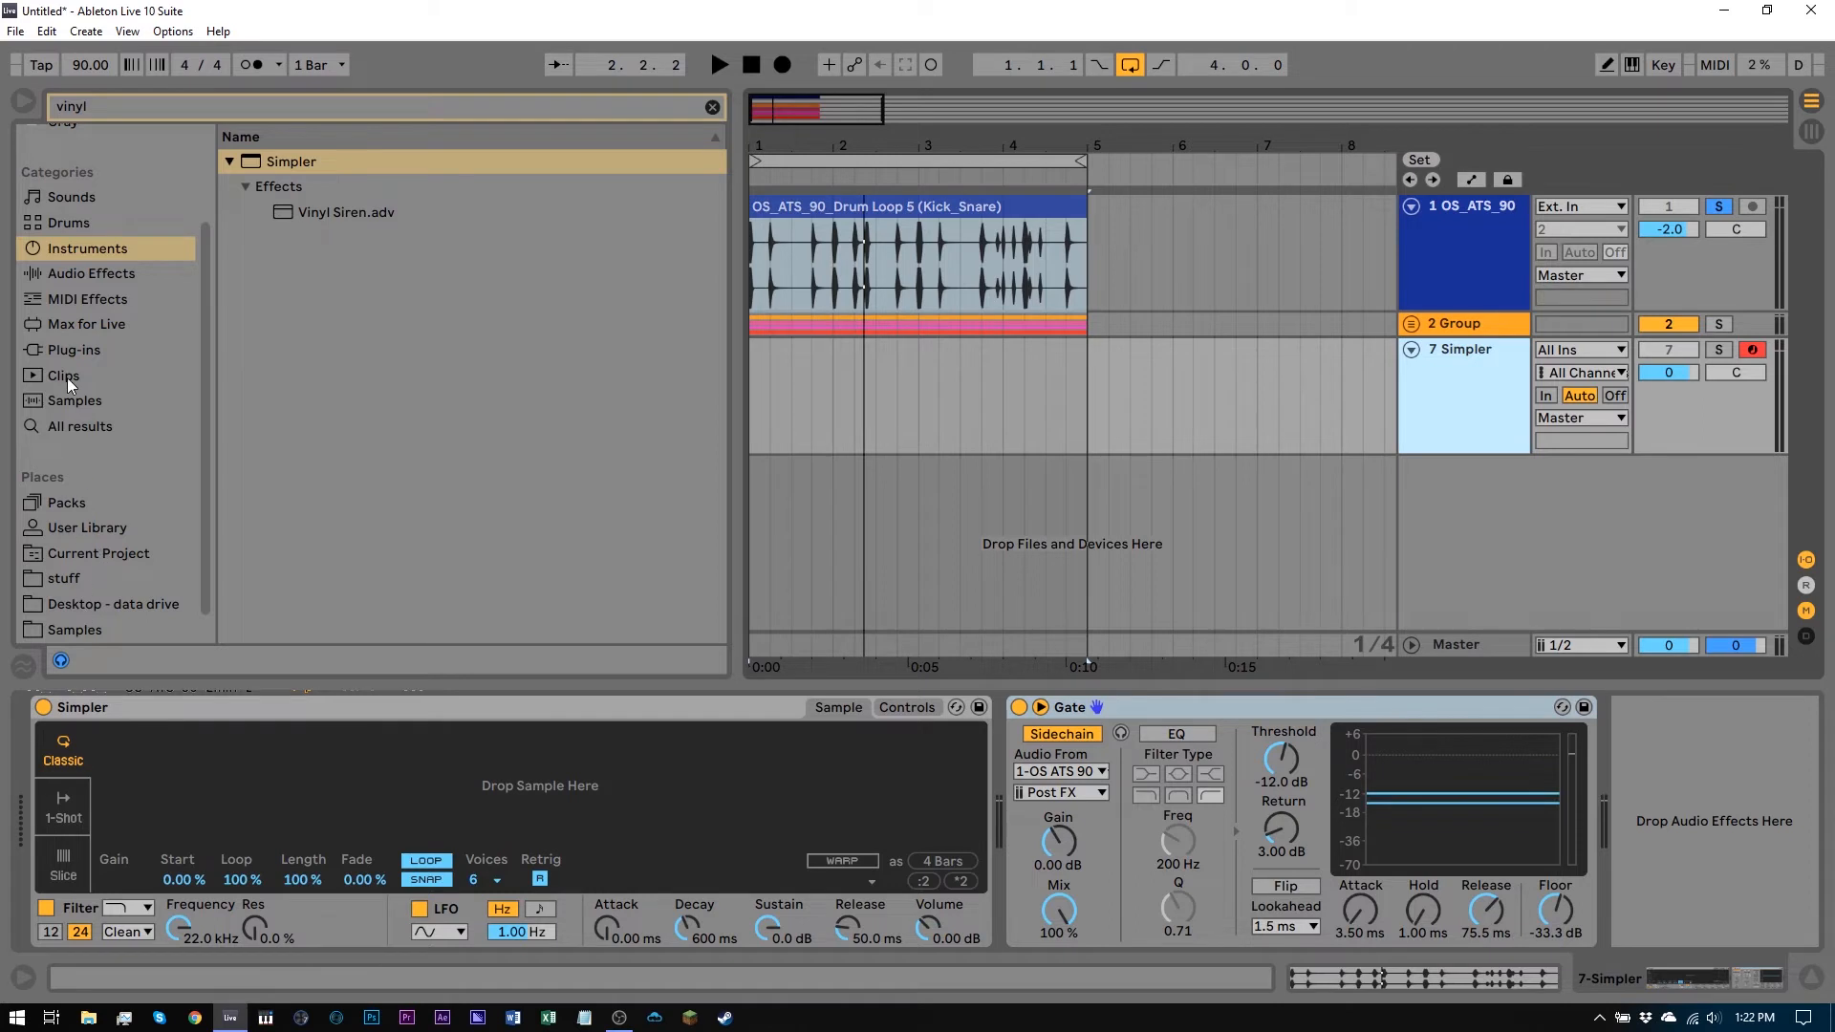
# Load OS_CDN_SFX_Vinyl Crackle.wav from the Crate Digging SFX folder into the Simpler and start playback
pyautogui.click(73, 633)
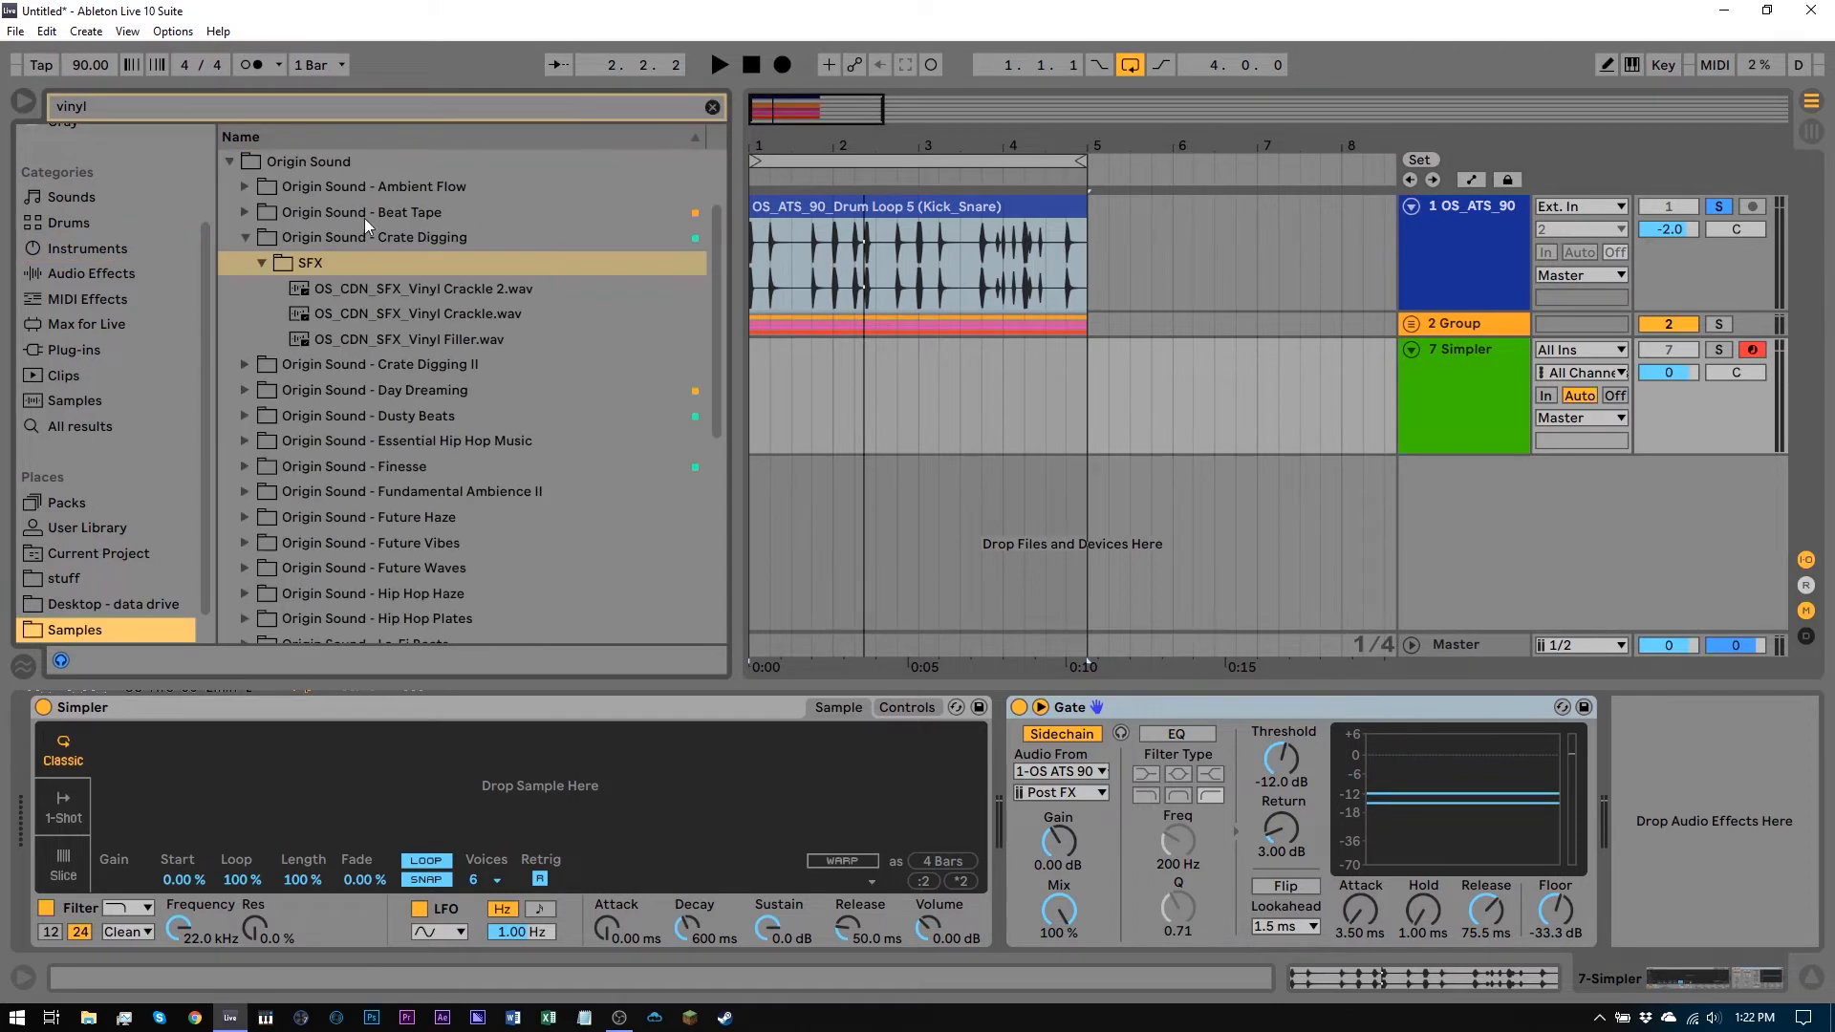
pyautogui.moveTo(321, 312); pyautogui.dragTo(506, 764)
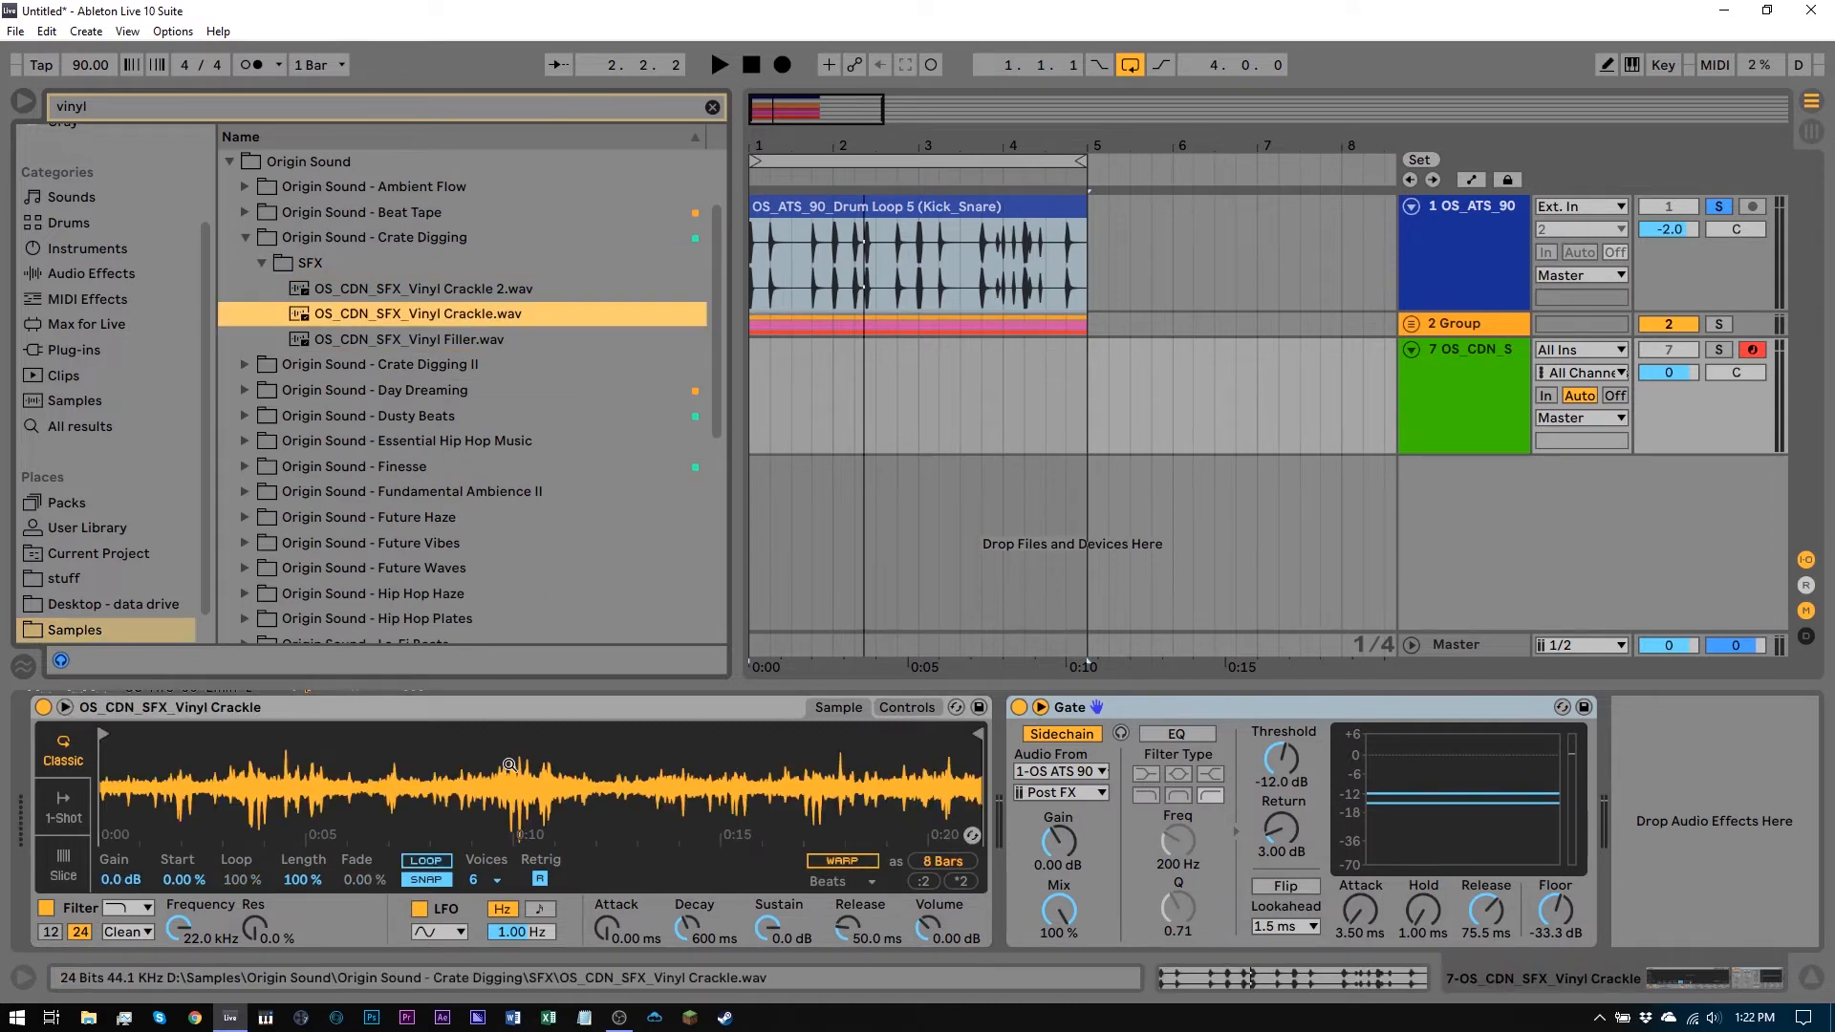
pyautogui.moveTo(139, 779); pyautogui.dragTo(138, 812)
pyautogui.press('space')
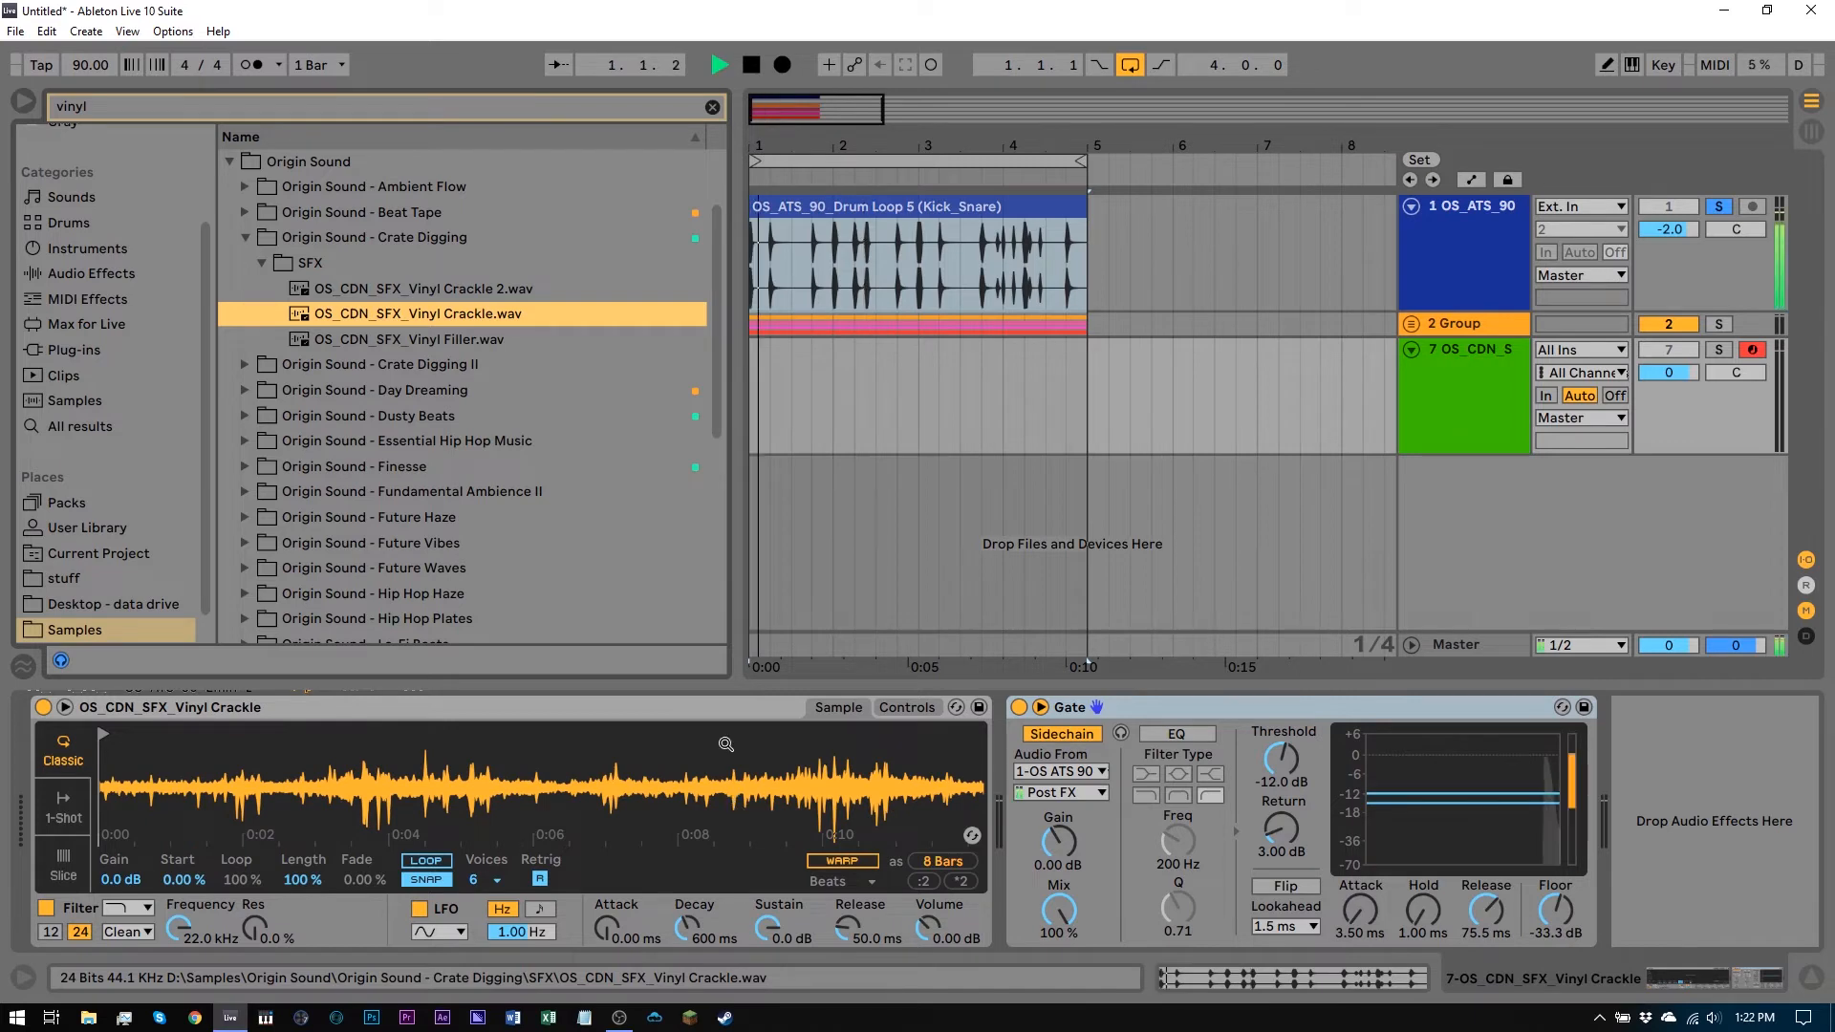
# Solo the crackle track while listening, then stop playback
pyautogui.click(1717, 348)
pyautogui.press('space')
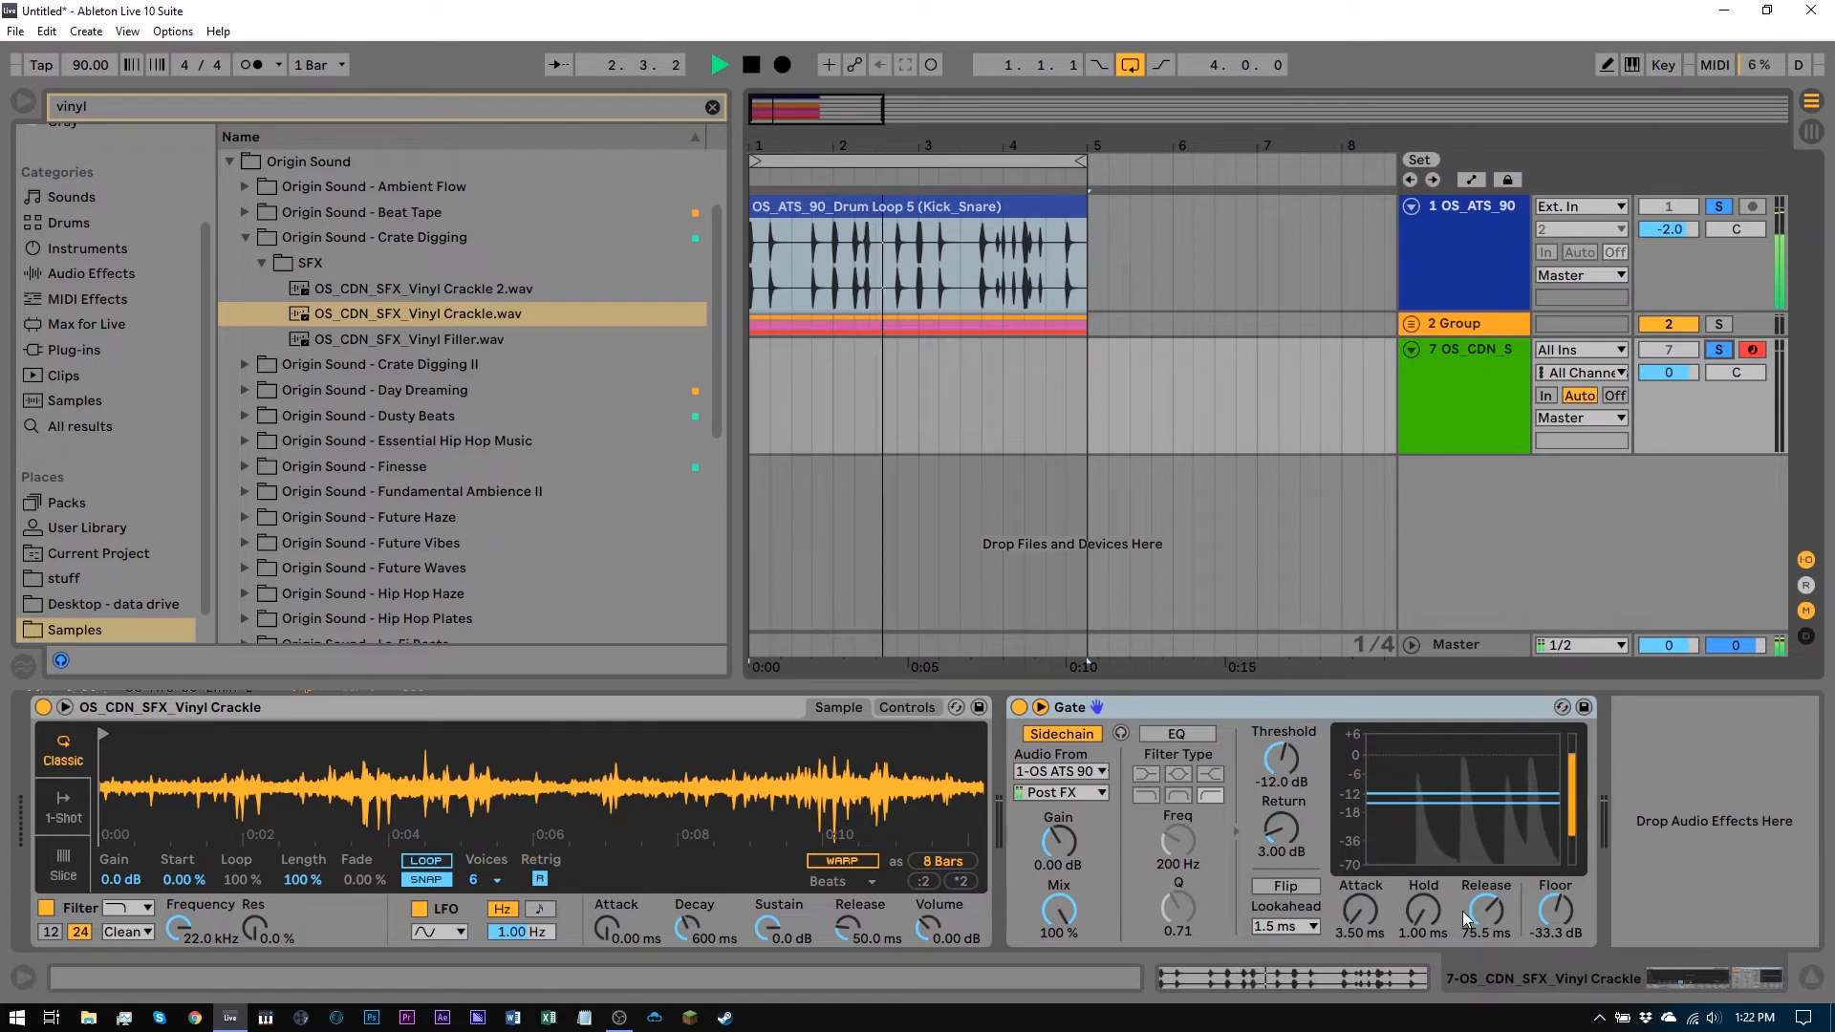
pyautogui.press('space')
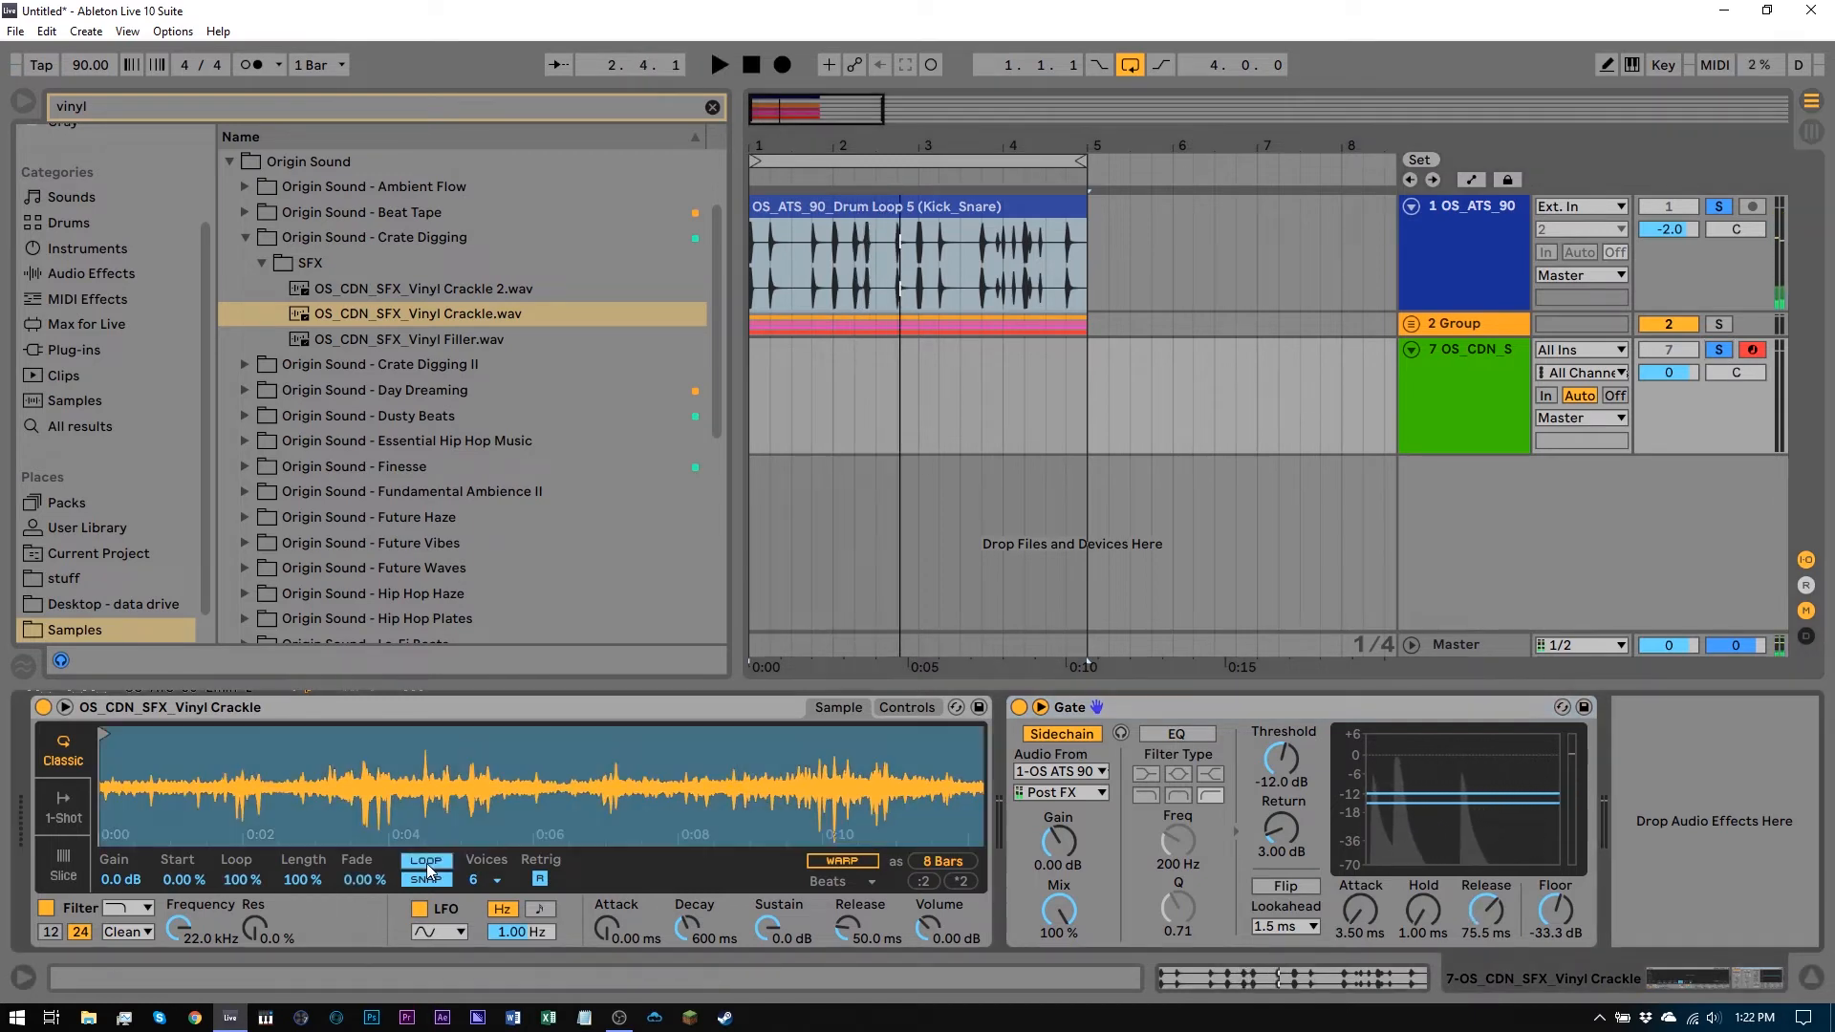
# Shorten the Simpler's loop region to 2 Beats at the start of the sample
pyautogui.moveTo(874, 783)
pyautogui.mouseDown()
pyautogui.moveTo(936, 755)
pyautogui.moveTo(1135, 732)
pyautogui.mouseUp()
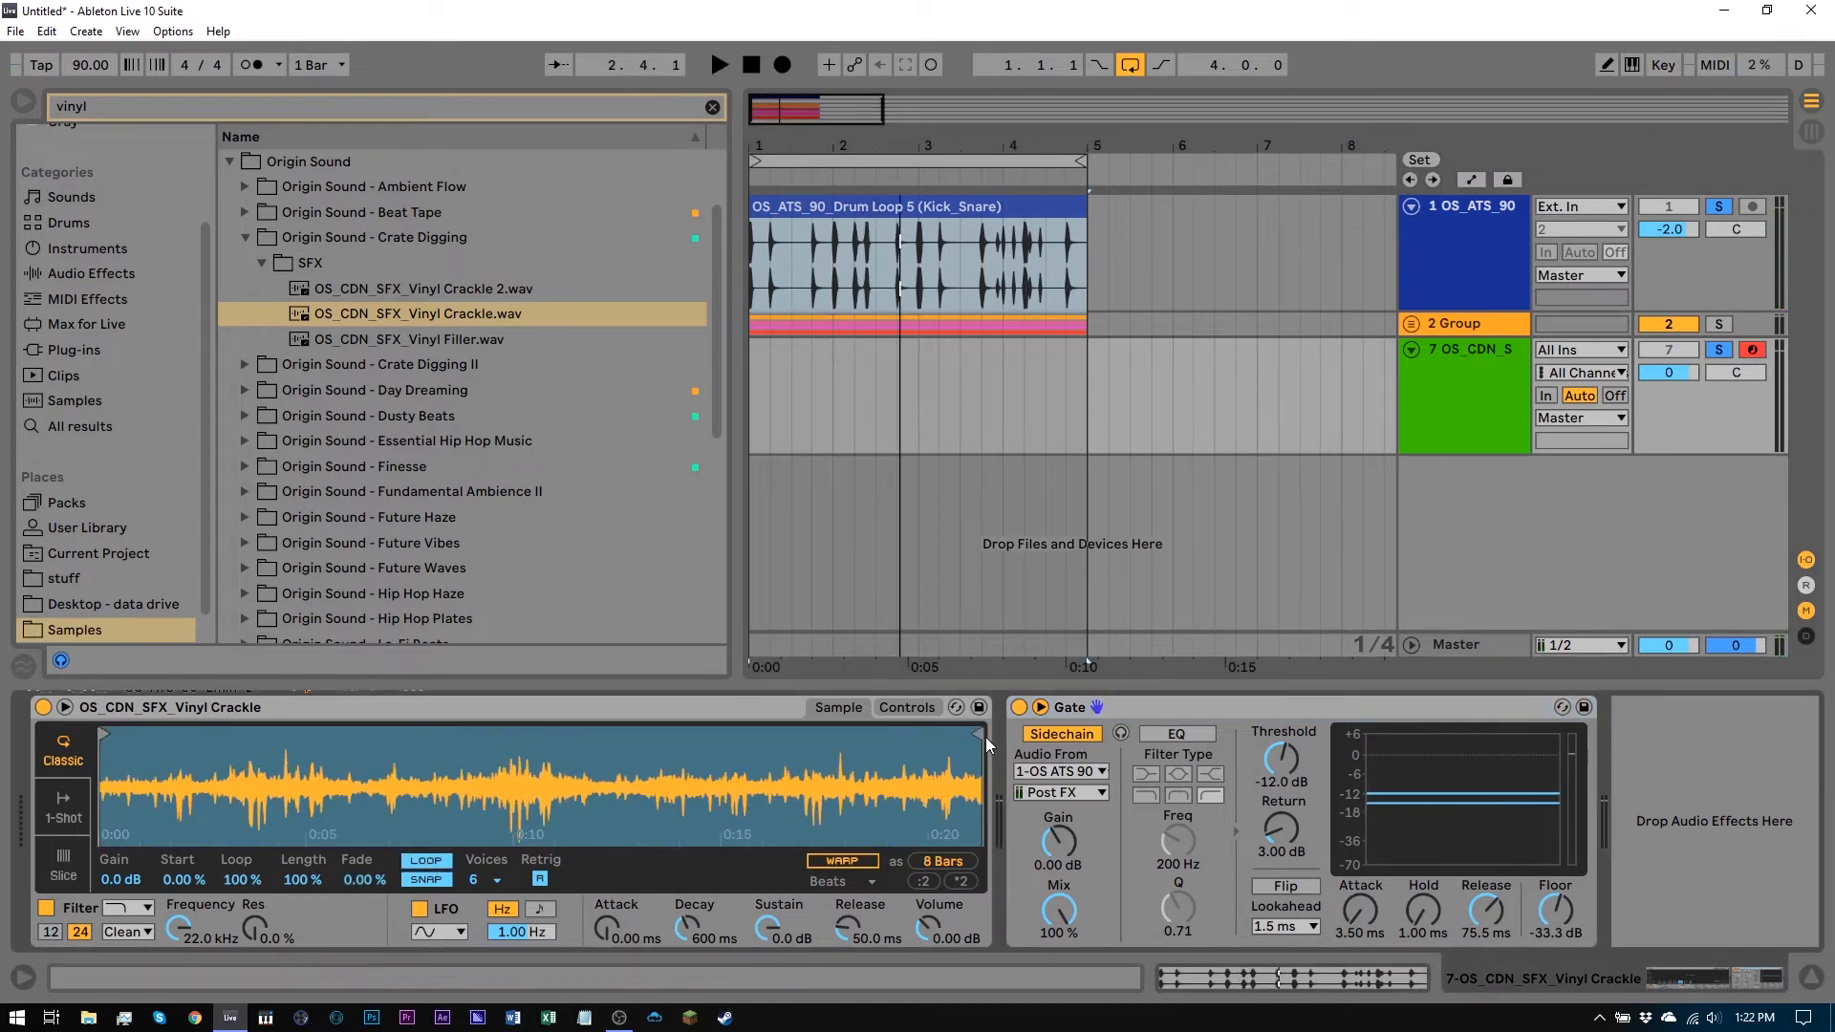
pyautogui.moveTo(982, 736)
pyautogui.mouseDown()
pyautogui.moveTo(117, 752)
pyautogui.moveTo(159, 754)
pyautogui.mouseUp()
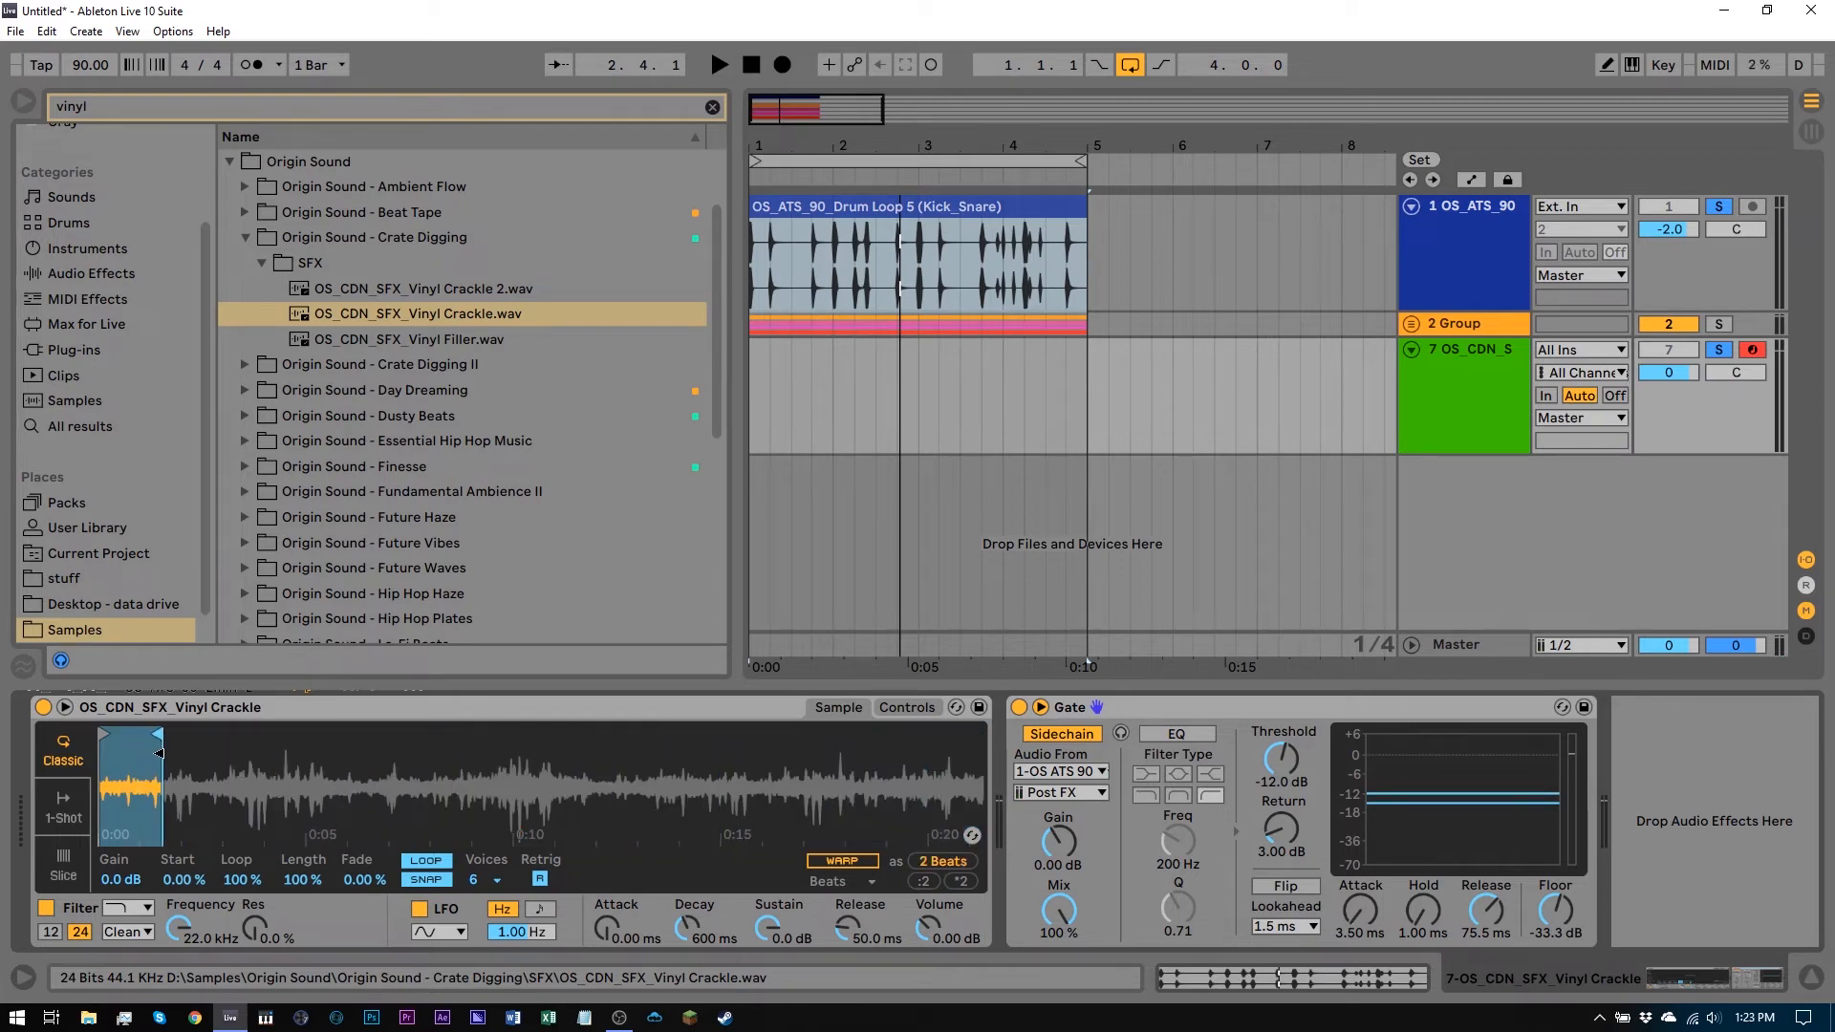
# Insert a MIDI clip spanning bars 1 to 5 on the crackle track
pyautogui.moveTo(1078, 413); pyautogui.dragTo(759, 402)
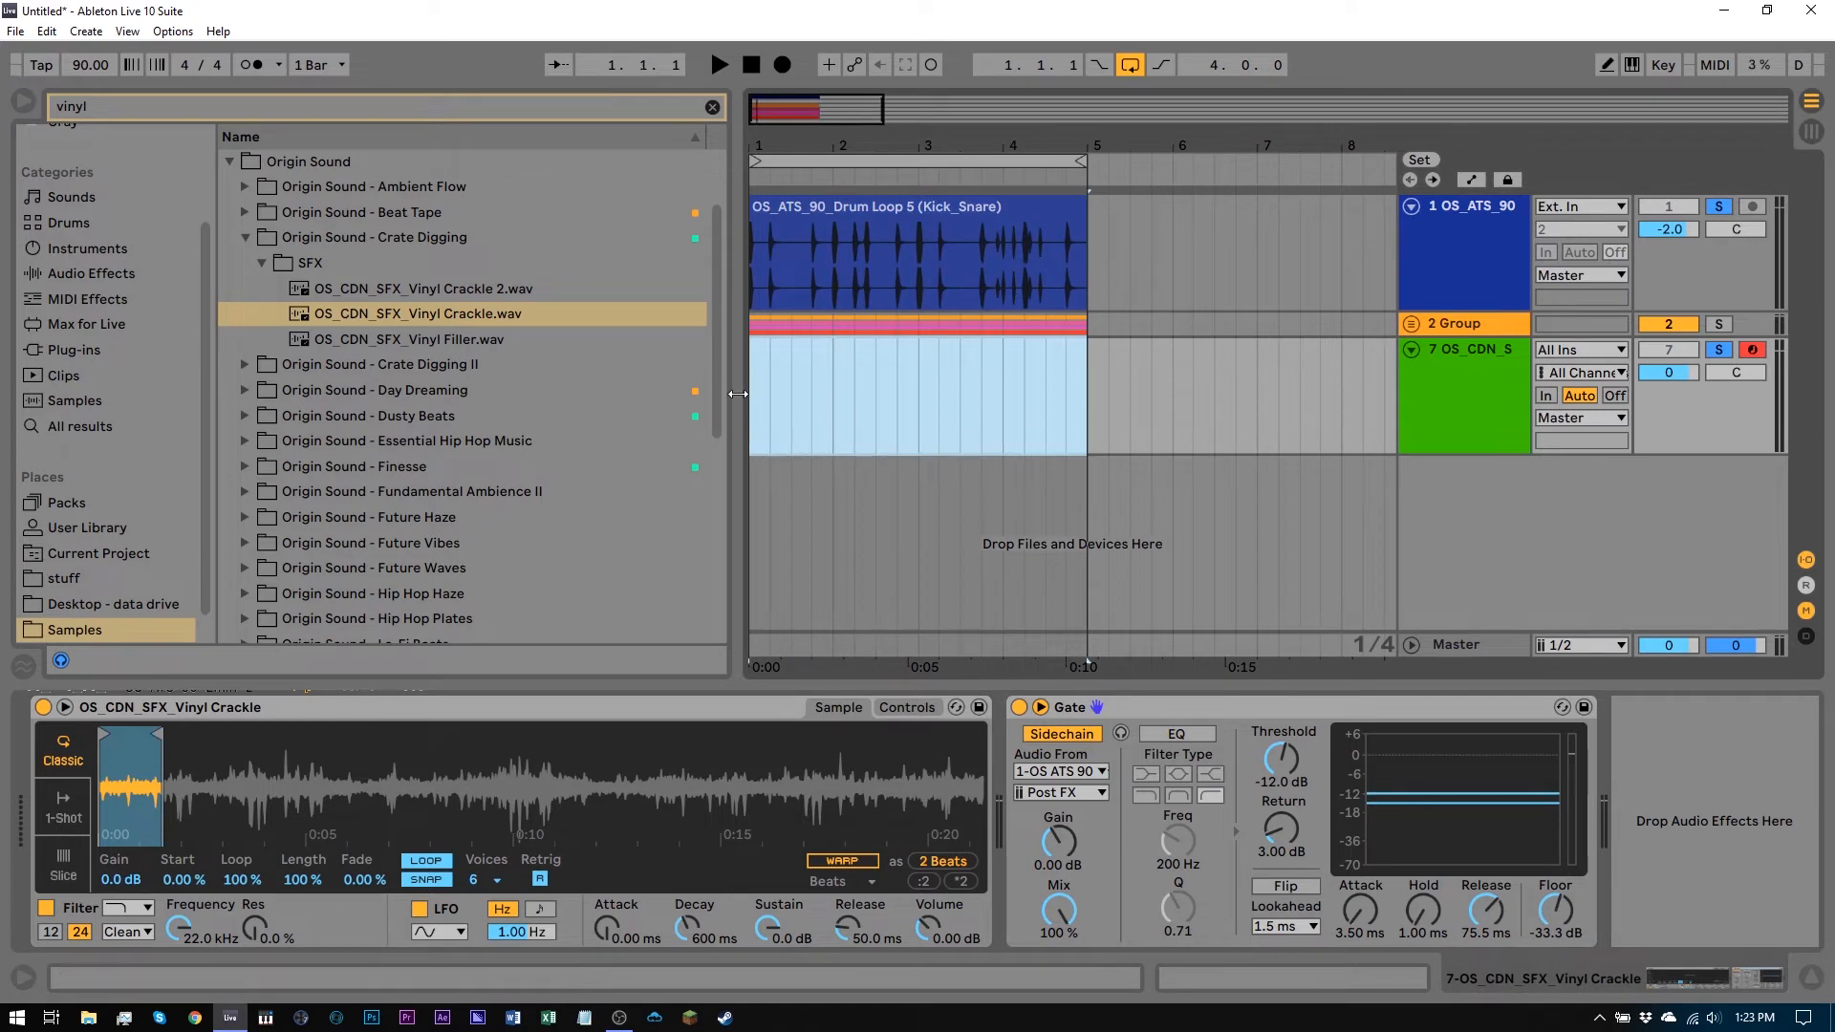
pyautogui.rightClick(829, 353)
pyautogui.click(917, 590)
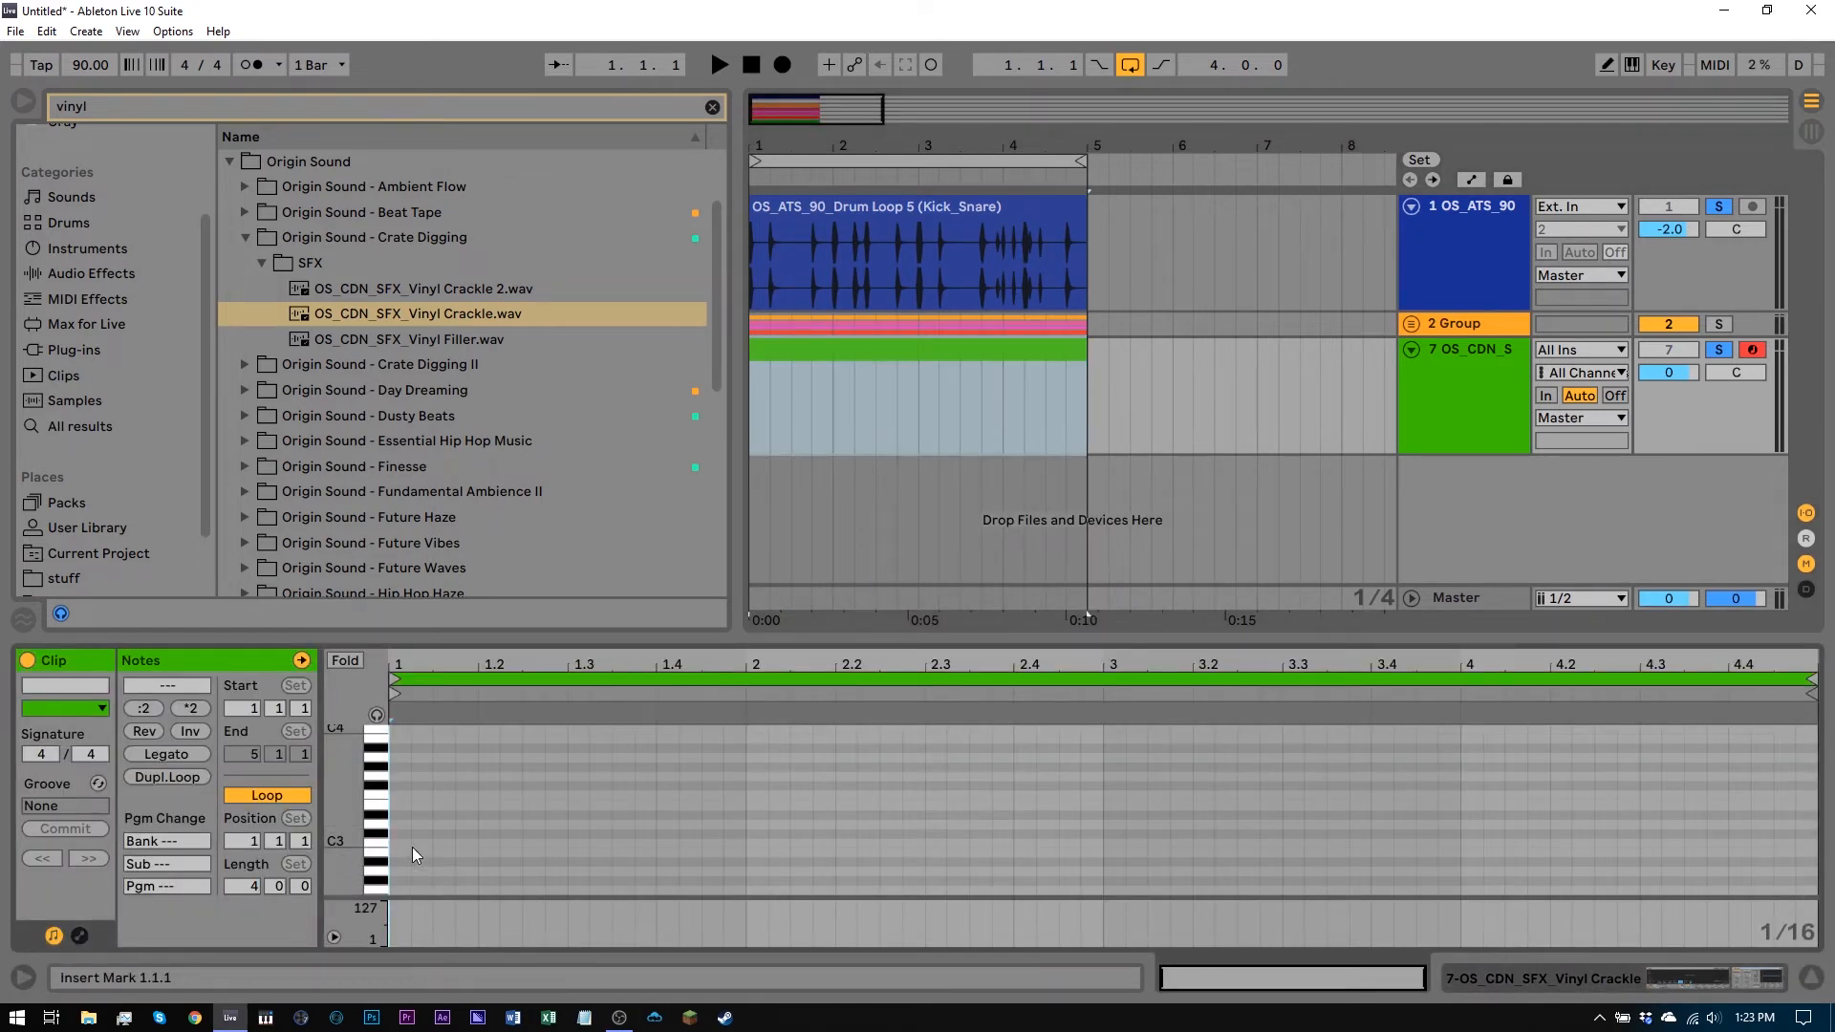
# Draw a C3 note across the whole 4-bar clip and return to the track's devices
pyautogui.press('b')
pyautogui.moveTo(405, 841)
pyautogui.mouseDown()
pyautogui.moveTo(1759, 840)
pyautogui.moveTo(1812, 817)
pyautogui.mouseUp()
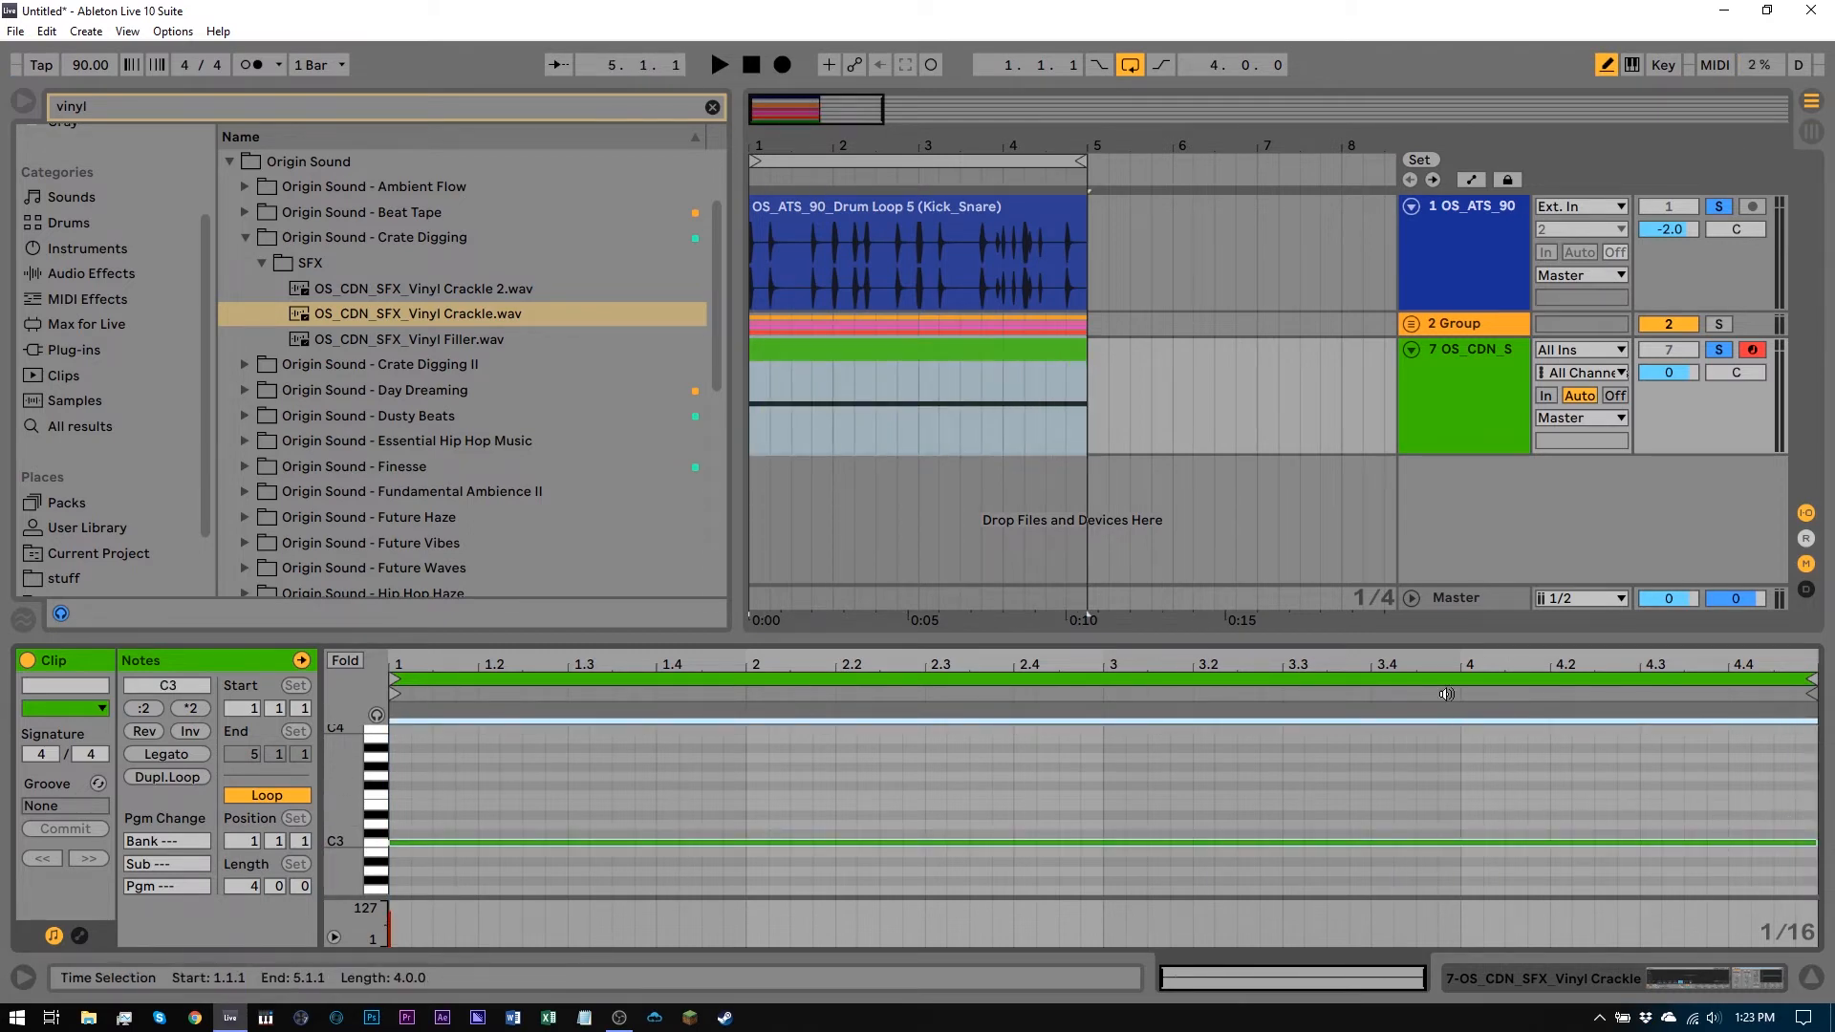
pyautogui.click(1438, 406)
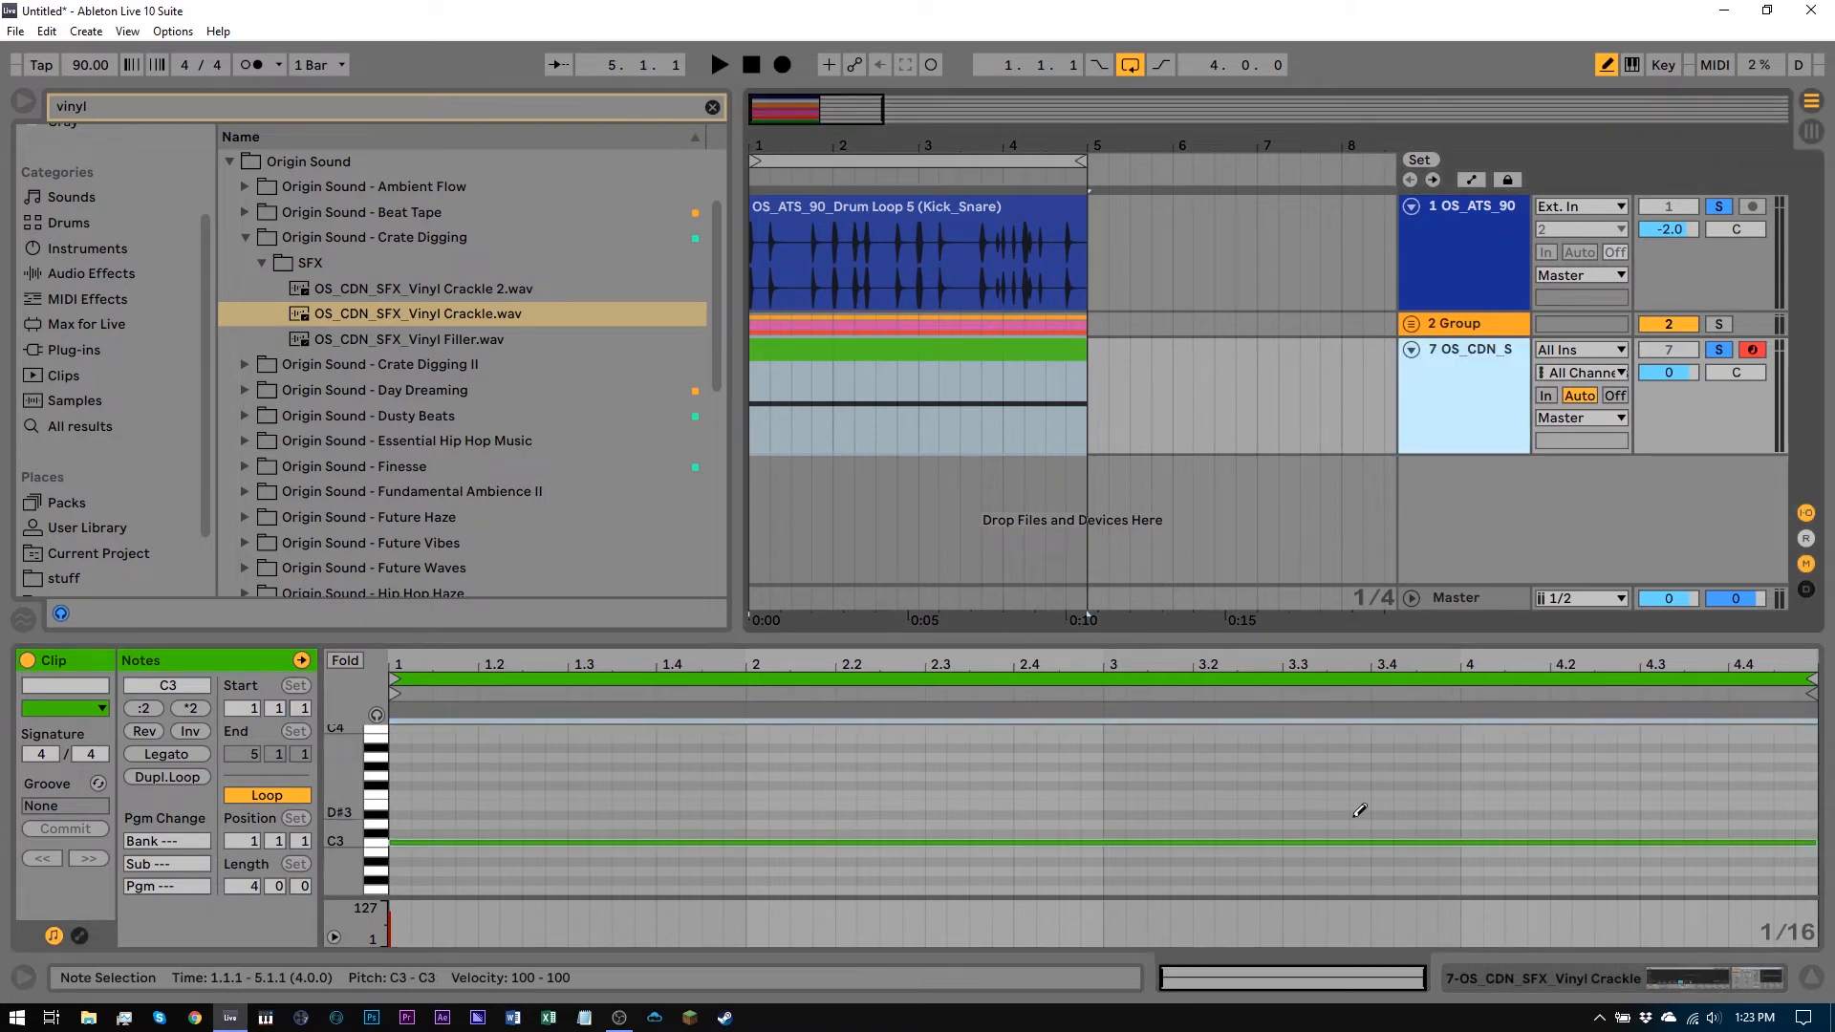
pyautogui.click(1472, 986)
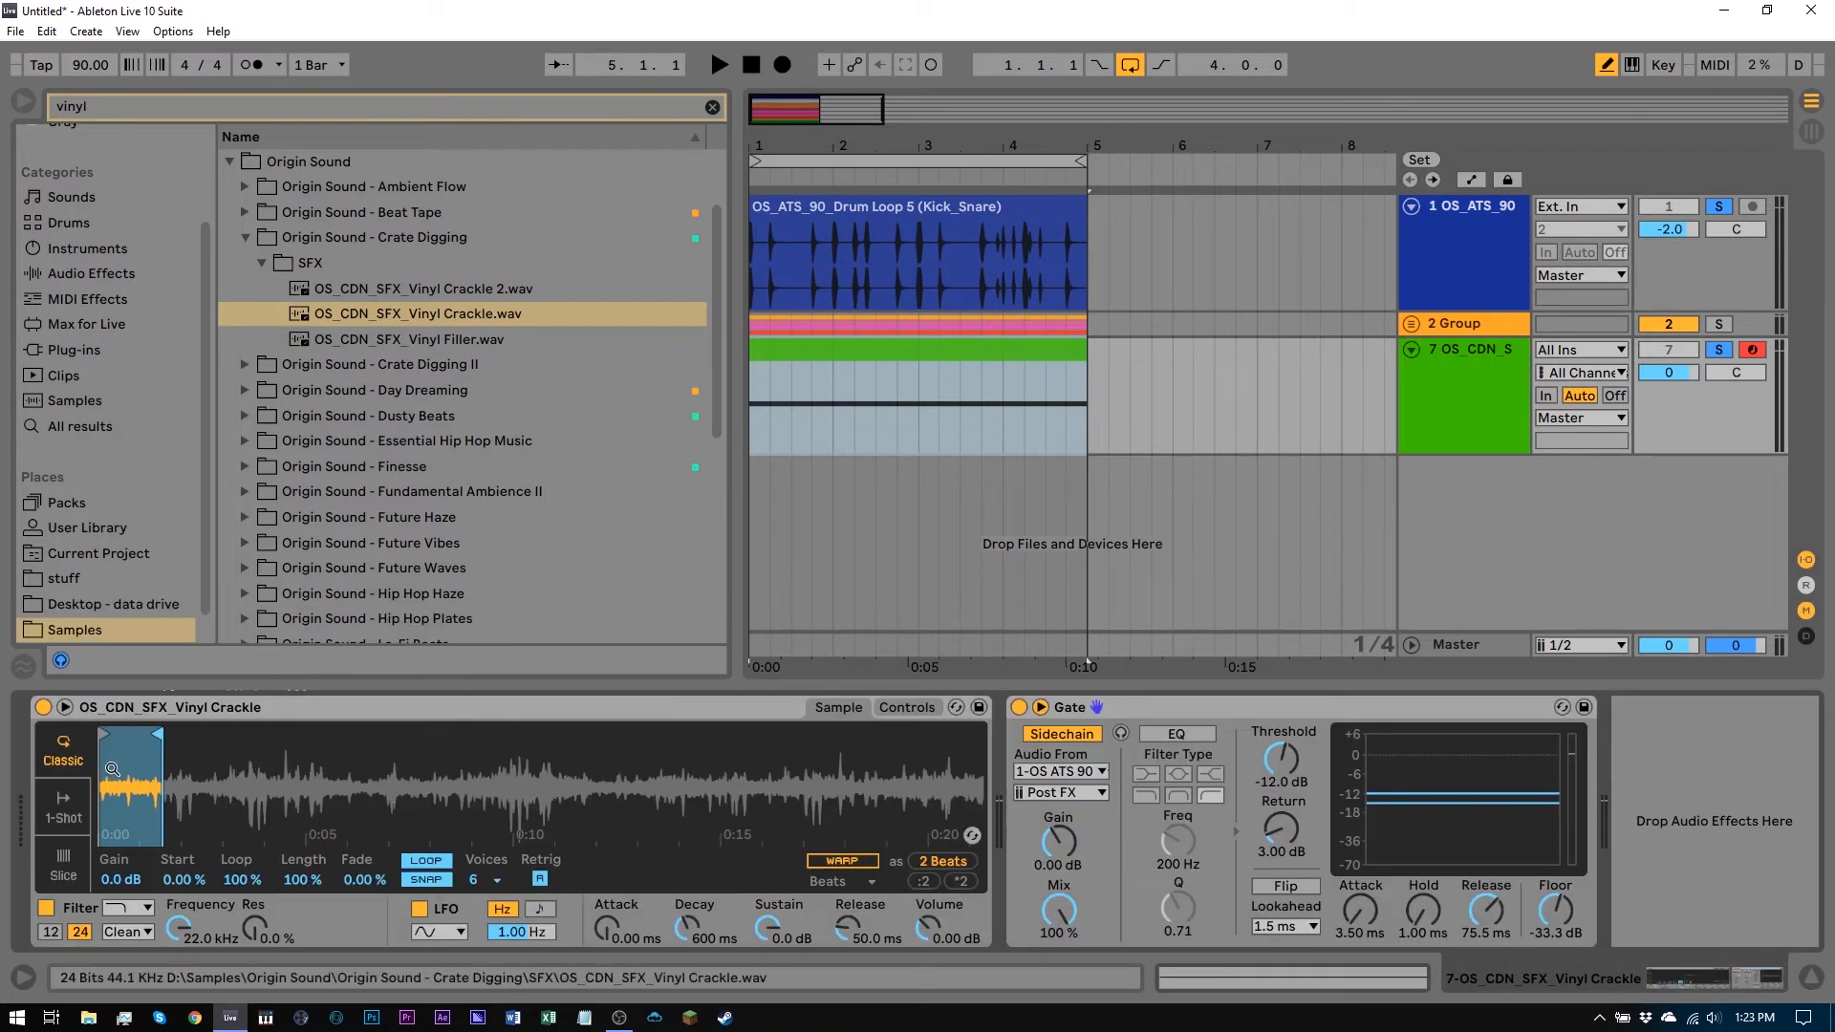
# Play the loop and set the Gate's Floor to -47.0 dB
pyautogui.moveTo(158, 751); pyautogui.dragTo(458, 795)
pyautogui.press('space')
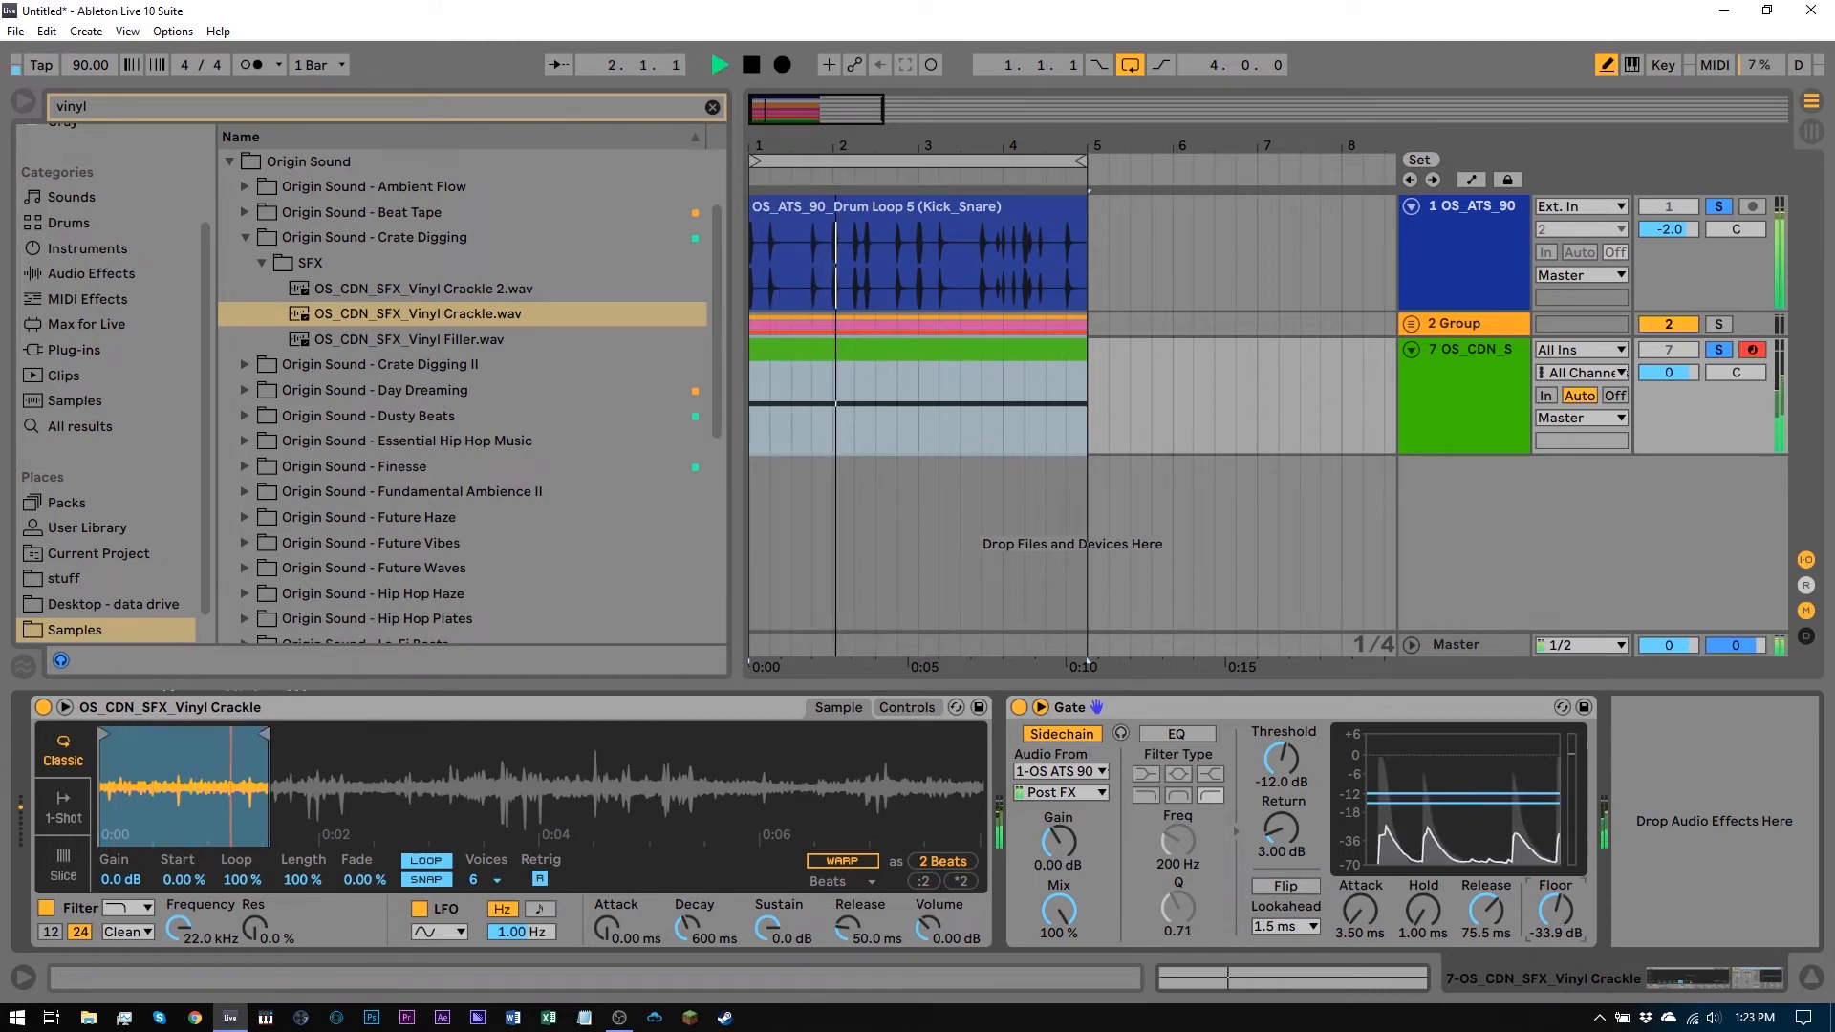
pyautogui.moveTo(1553, 913); pyautogui.dragTo(1554, 946)
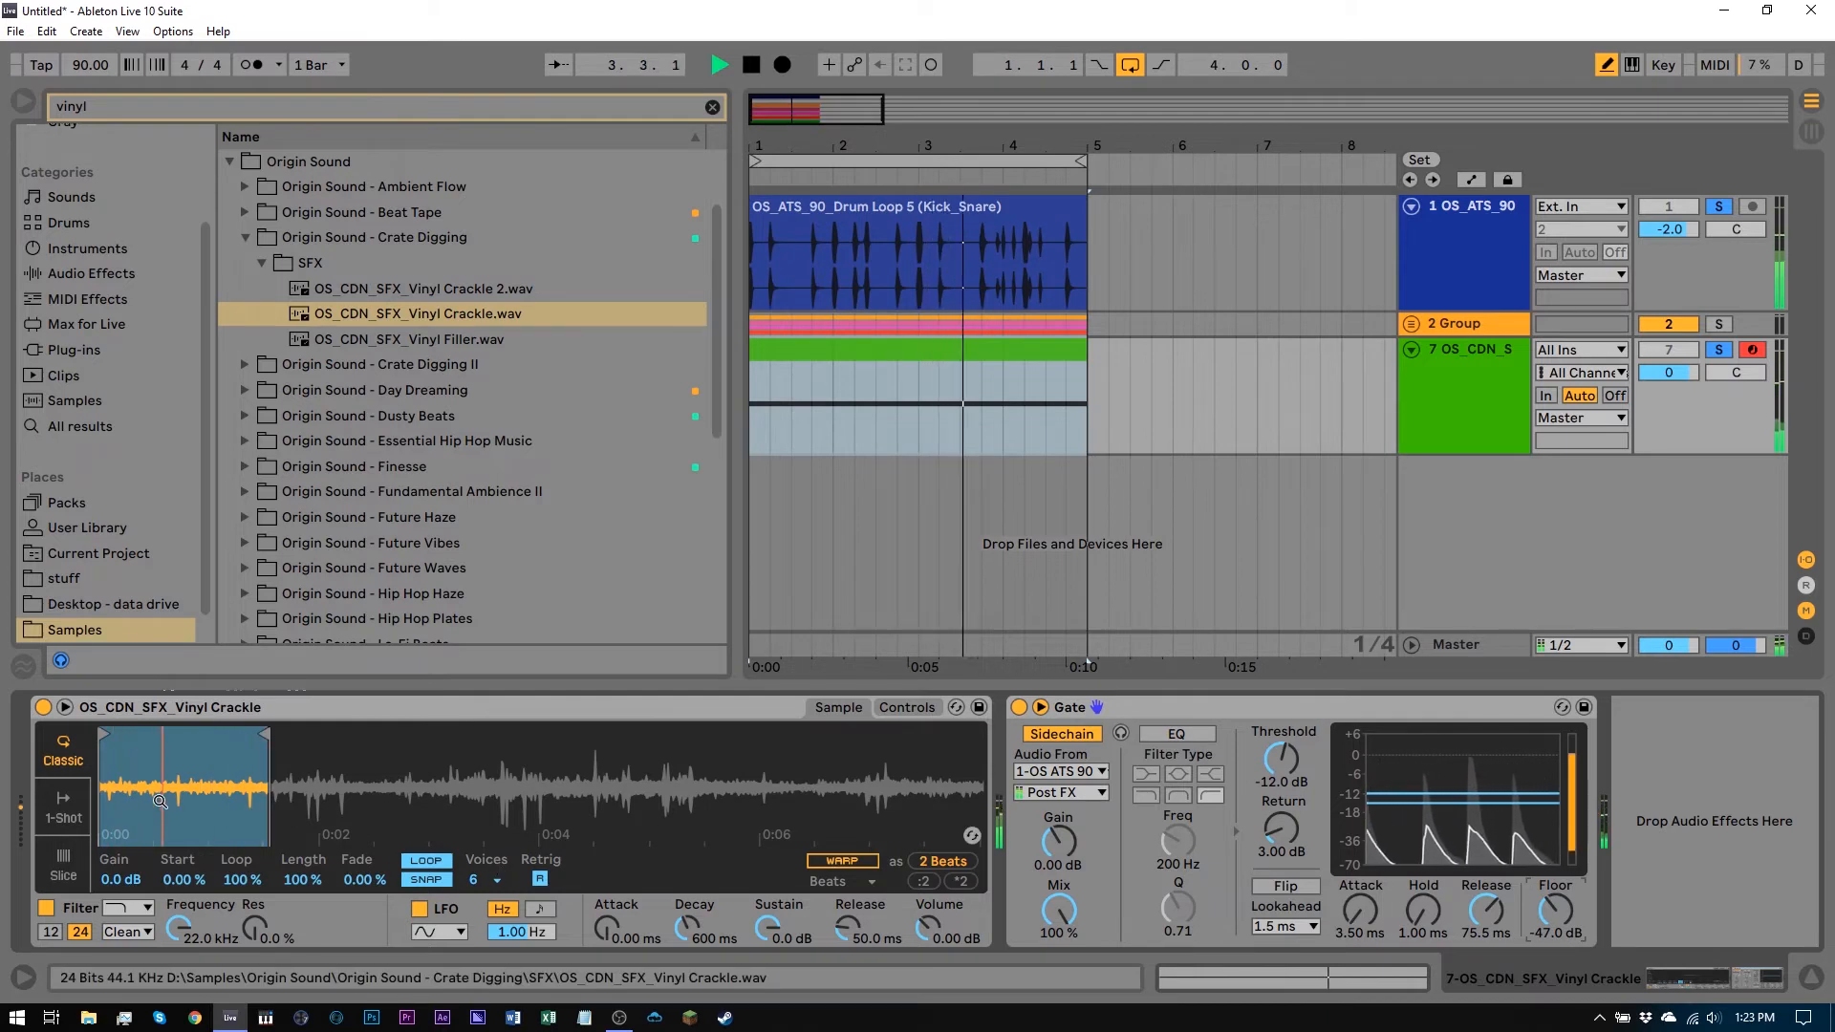
# Stop playback and extend the Simpler's loop region to 1 Bar
pyautogui.press('space')
pyautogui.moveTo(265, 732); pyautogui.dragTo(436, 737)
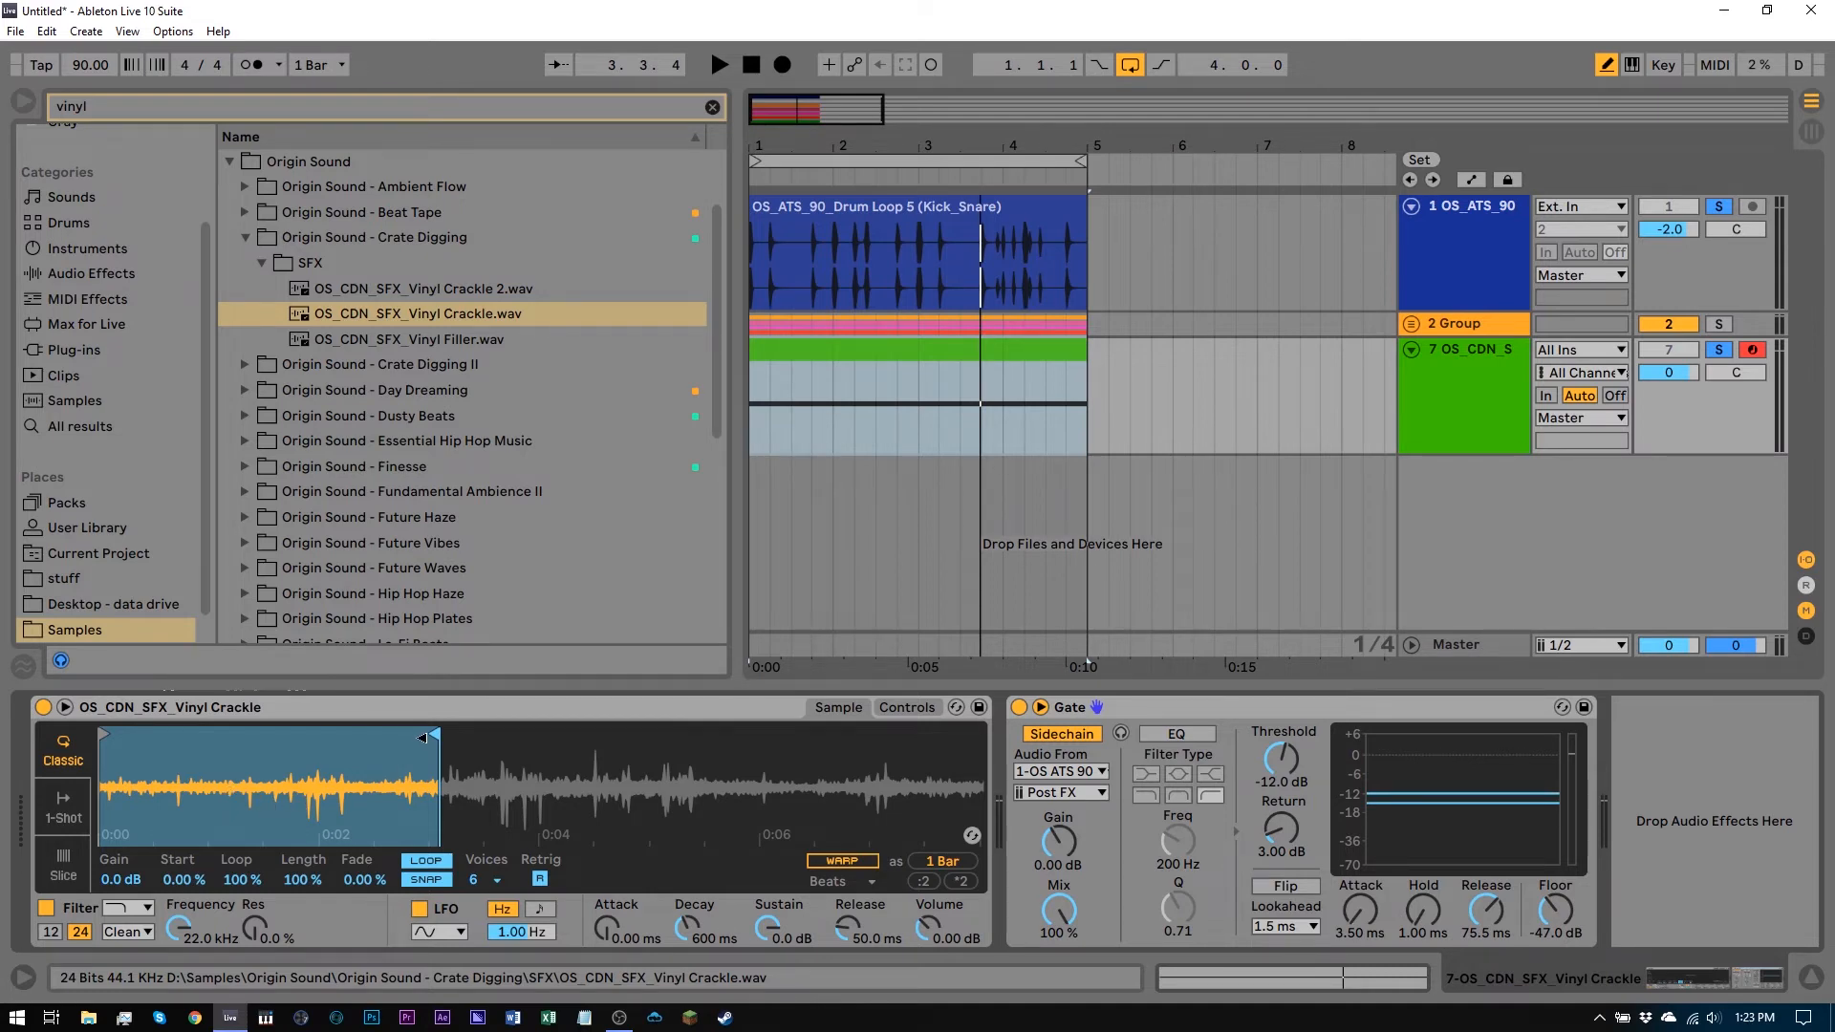
# Extend the Simpler's loop region to 2 Bars and audition it against the drum loop
pyautogui.moveTo(421, 736); pyautogui.dragTo(542, 743)
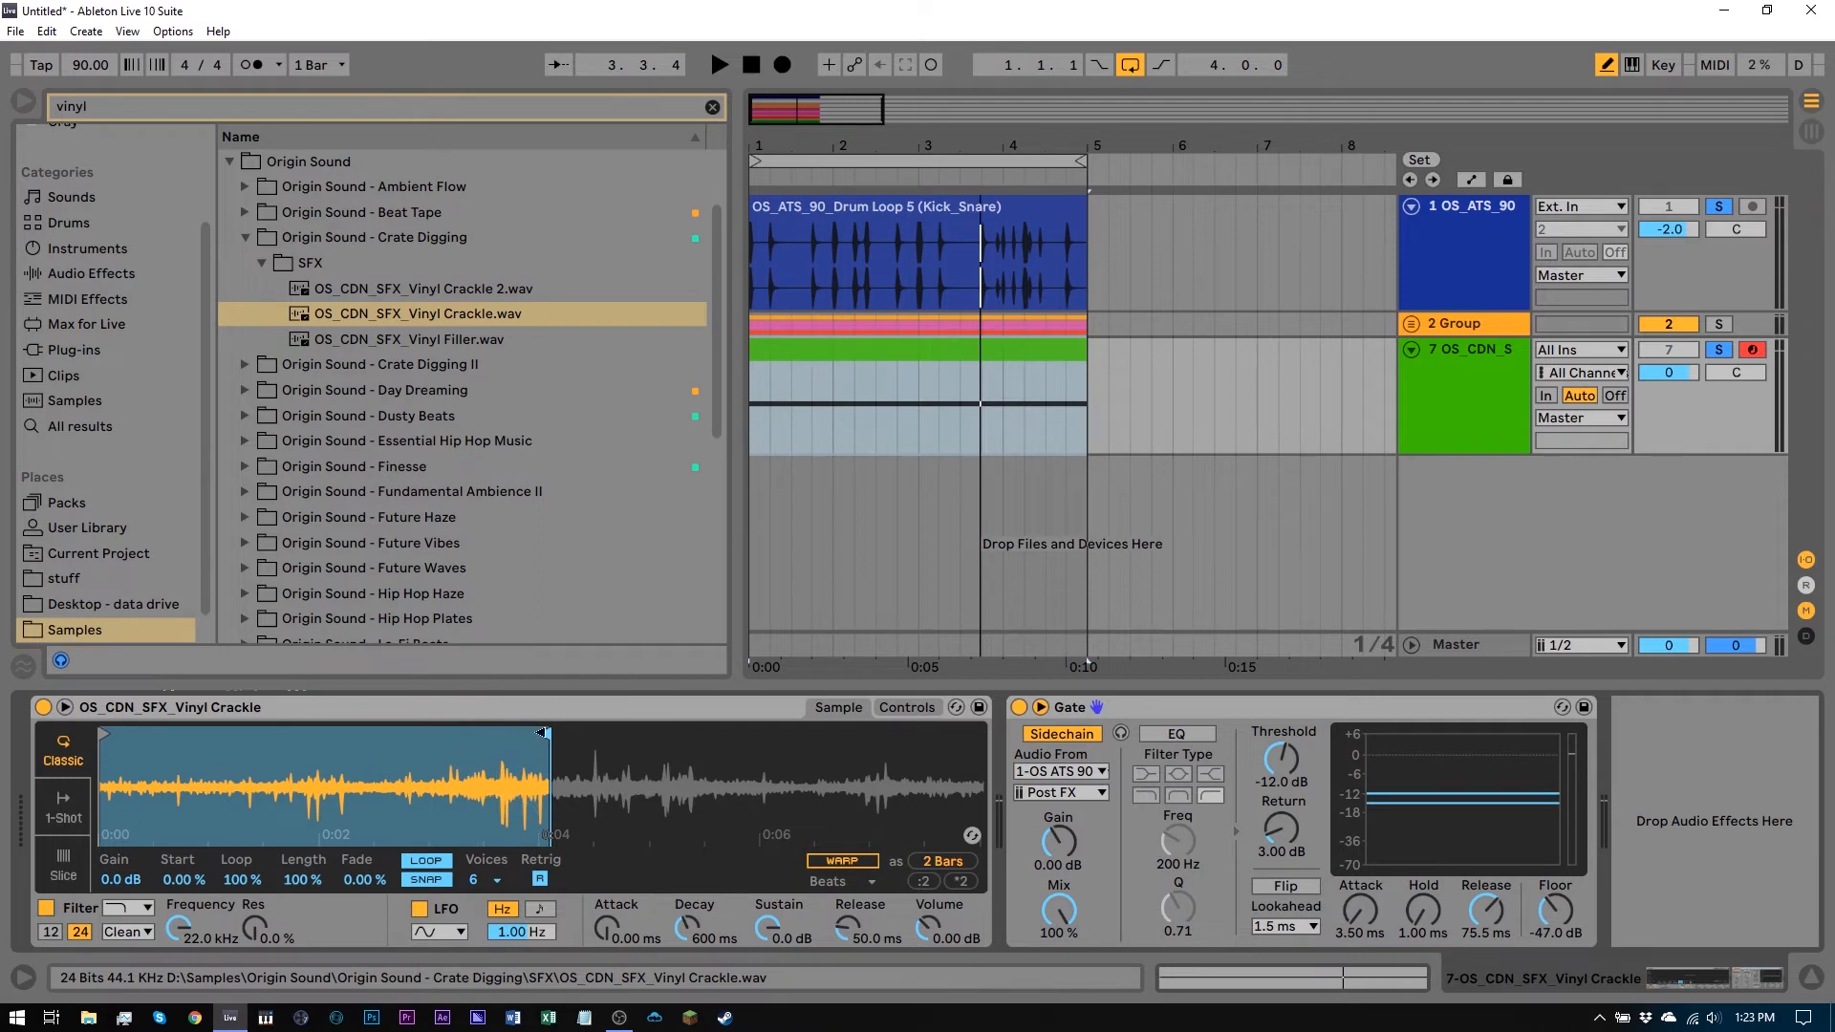
pyautogui.press('space')
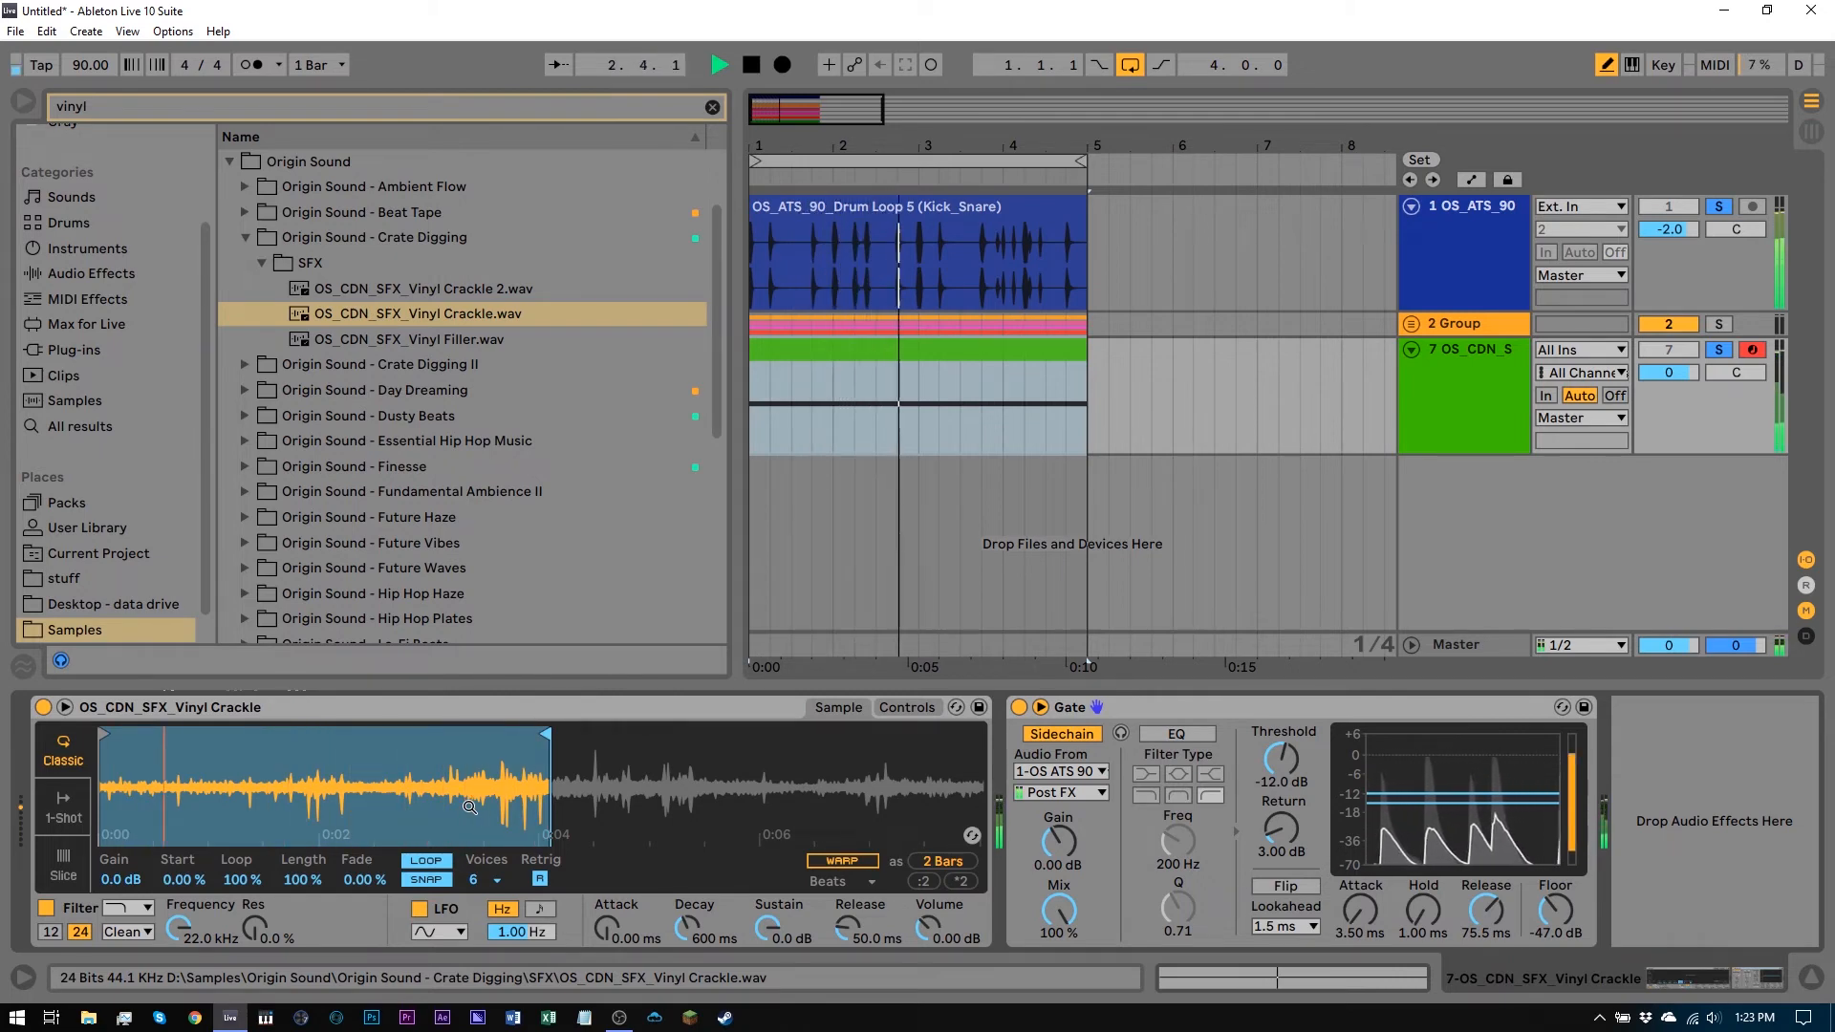
pyautogui.press('space')
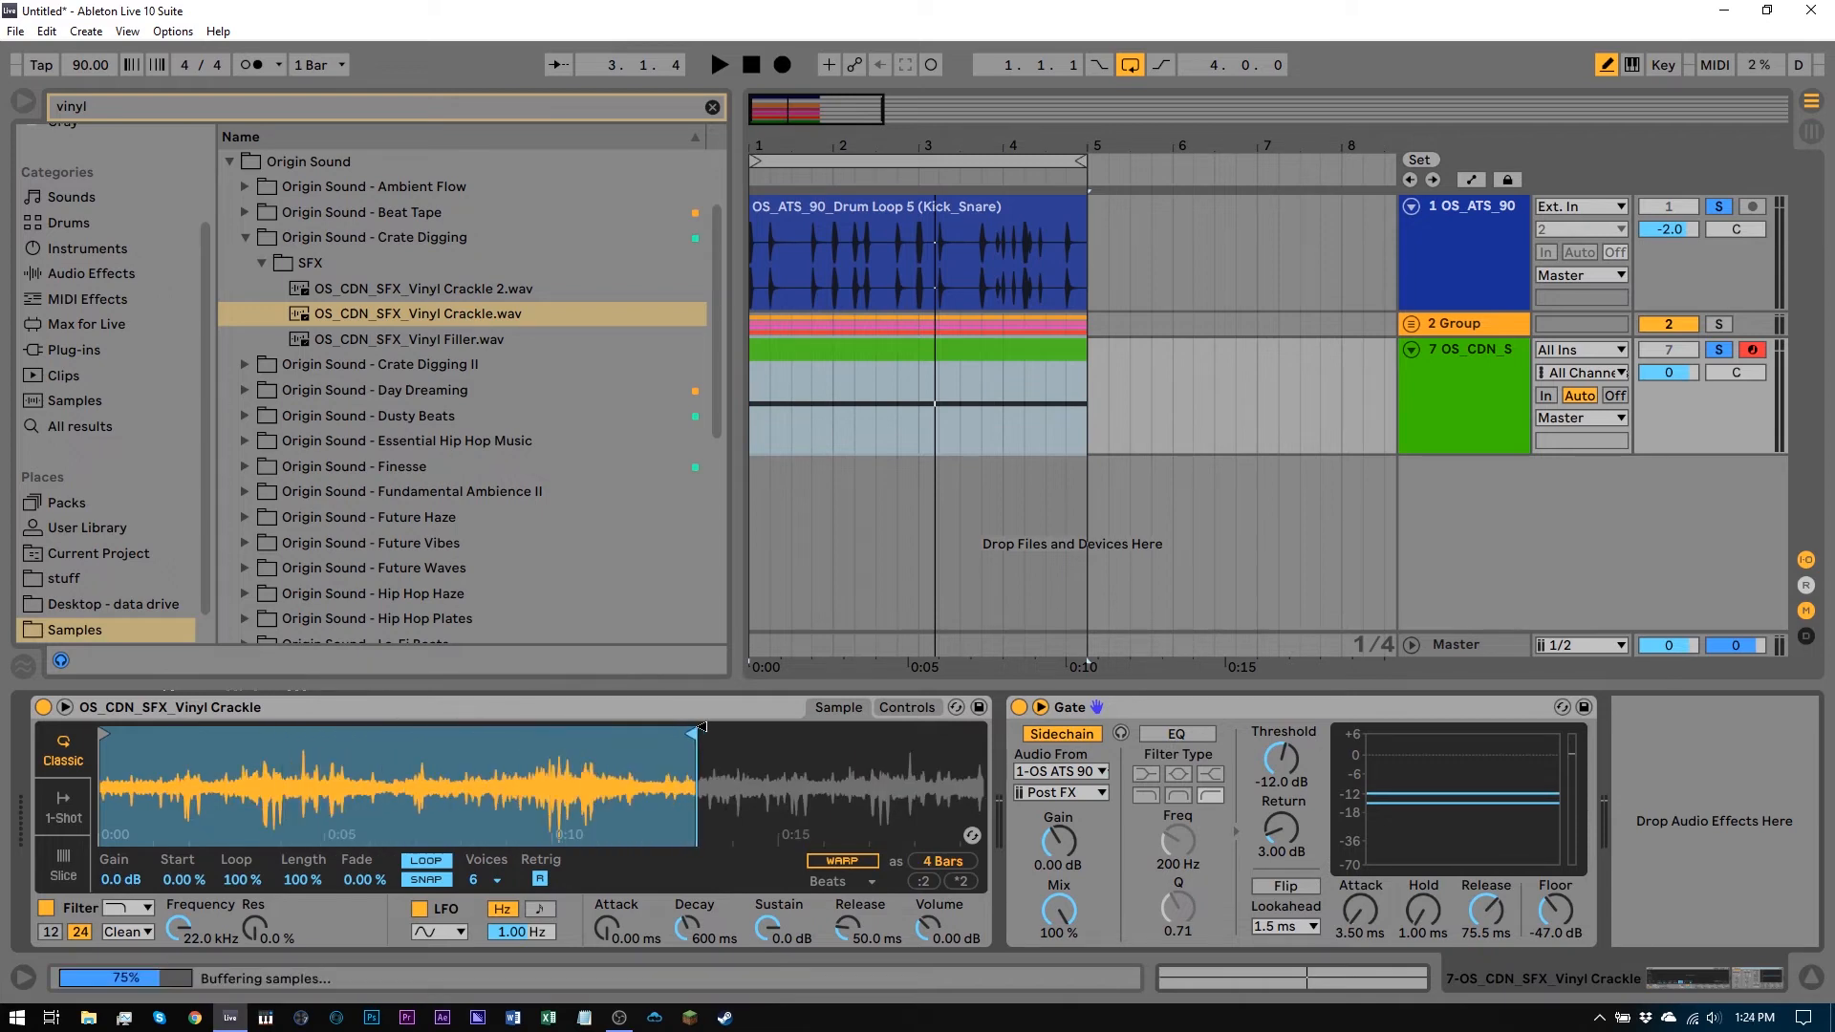
pyautogui.moveTo(963, 733)
pyautogui.mouseDown()
pyautogui.moveTo(115, 733)
pyautogui.moveTo(293, 731)
pyautogui.mouseUp()
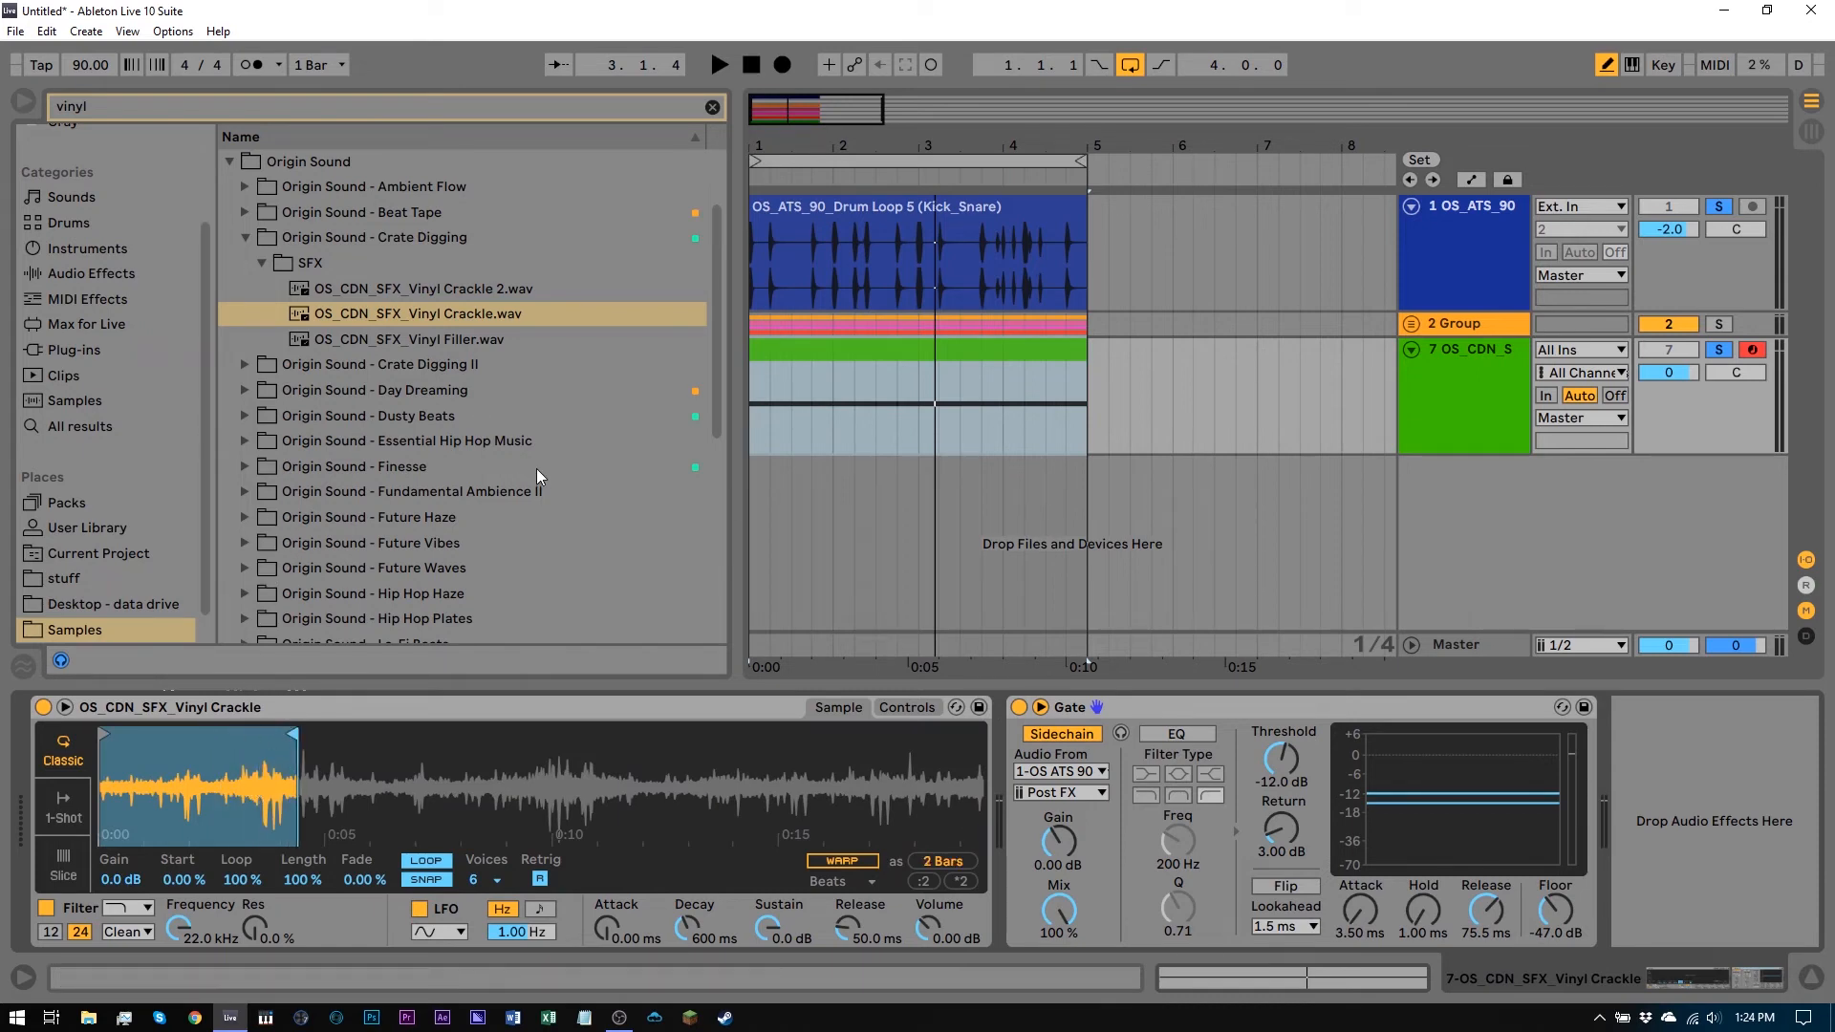
# Clear the browser search and add an EQ Eight after the Gate on the crackle track
pyautogui.click(87, 275)
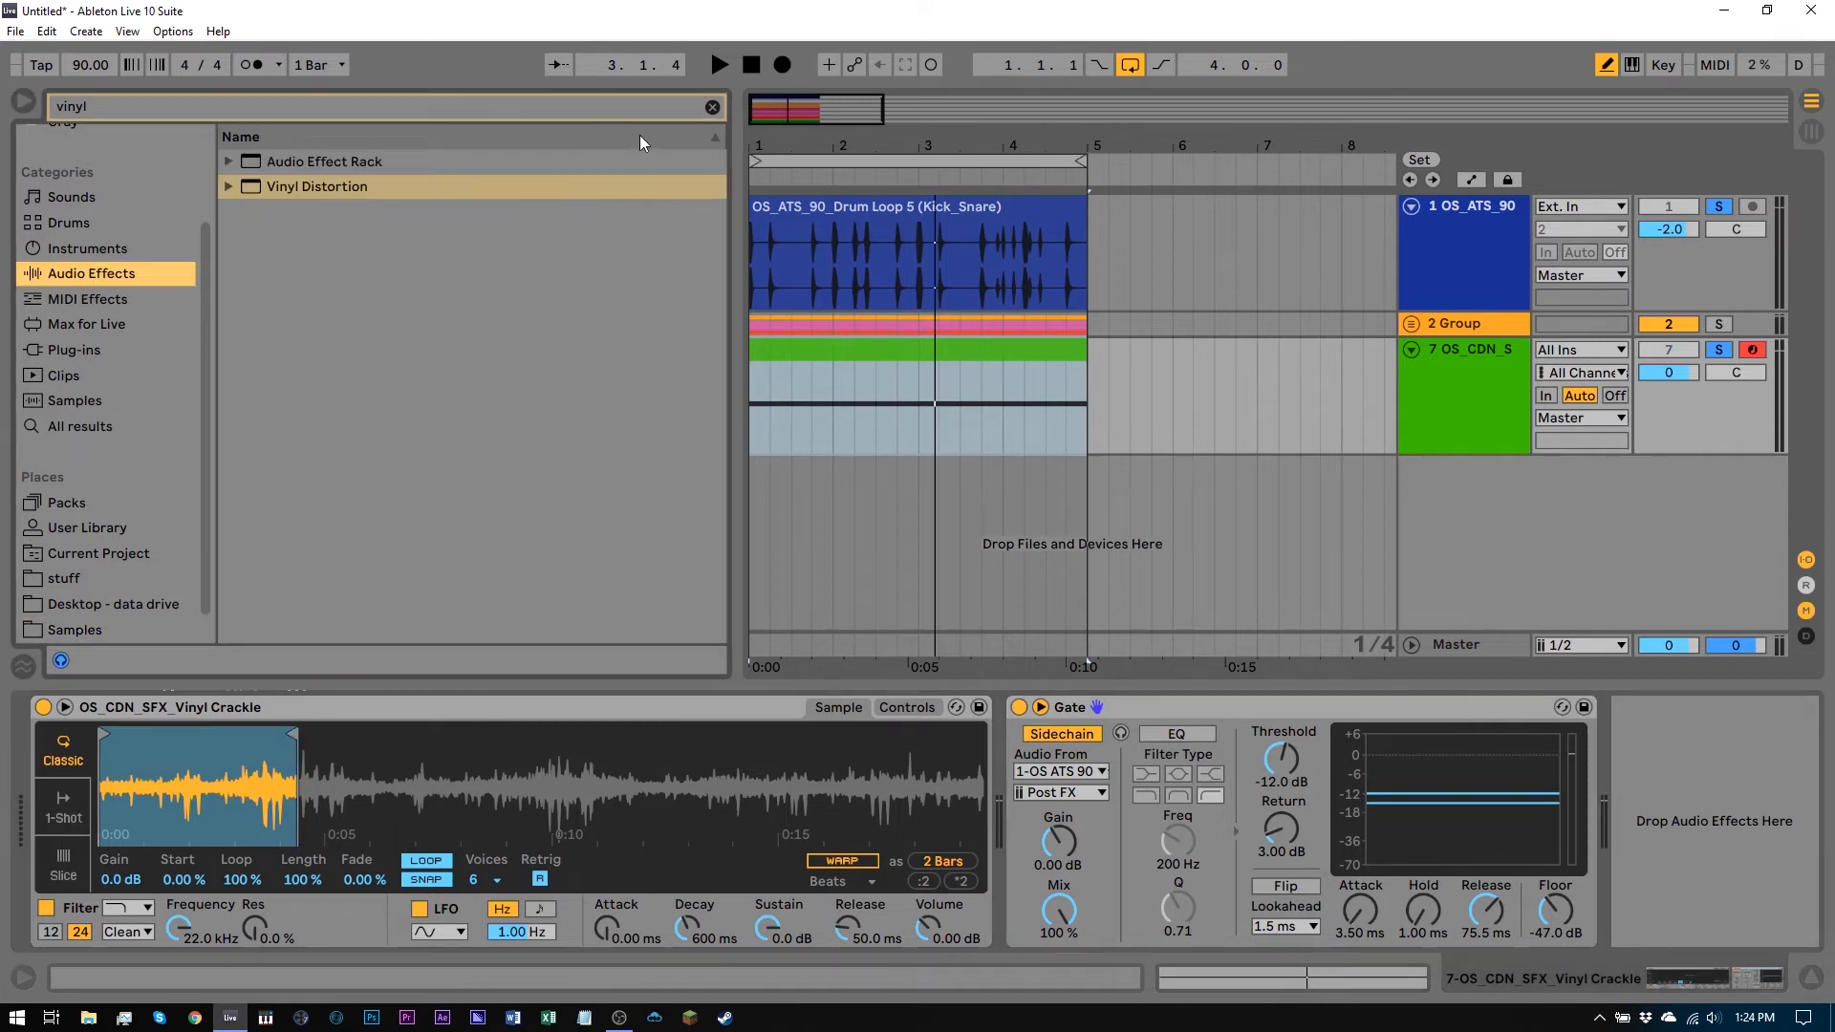
pyautogui.click(712, 107)
pyautogui.scroll(10, 416, 420)
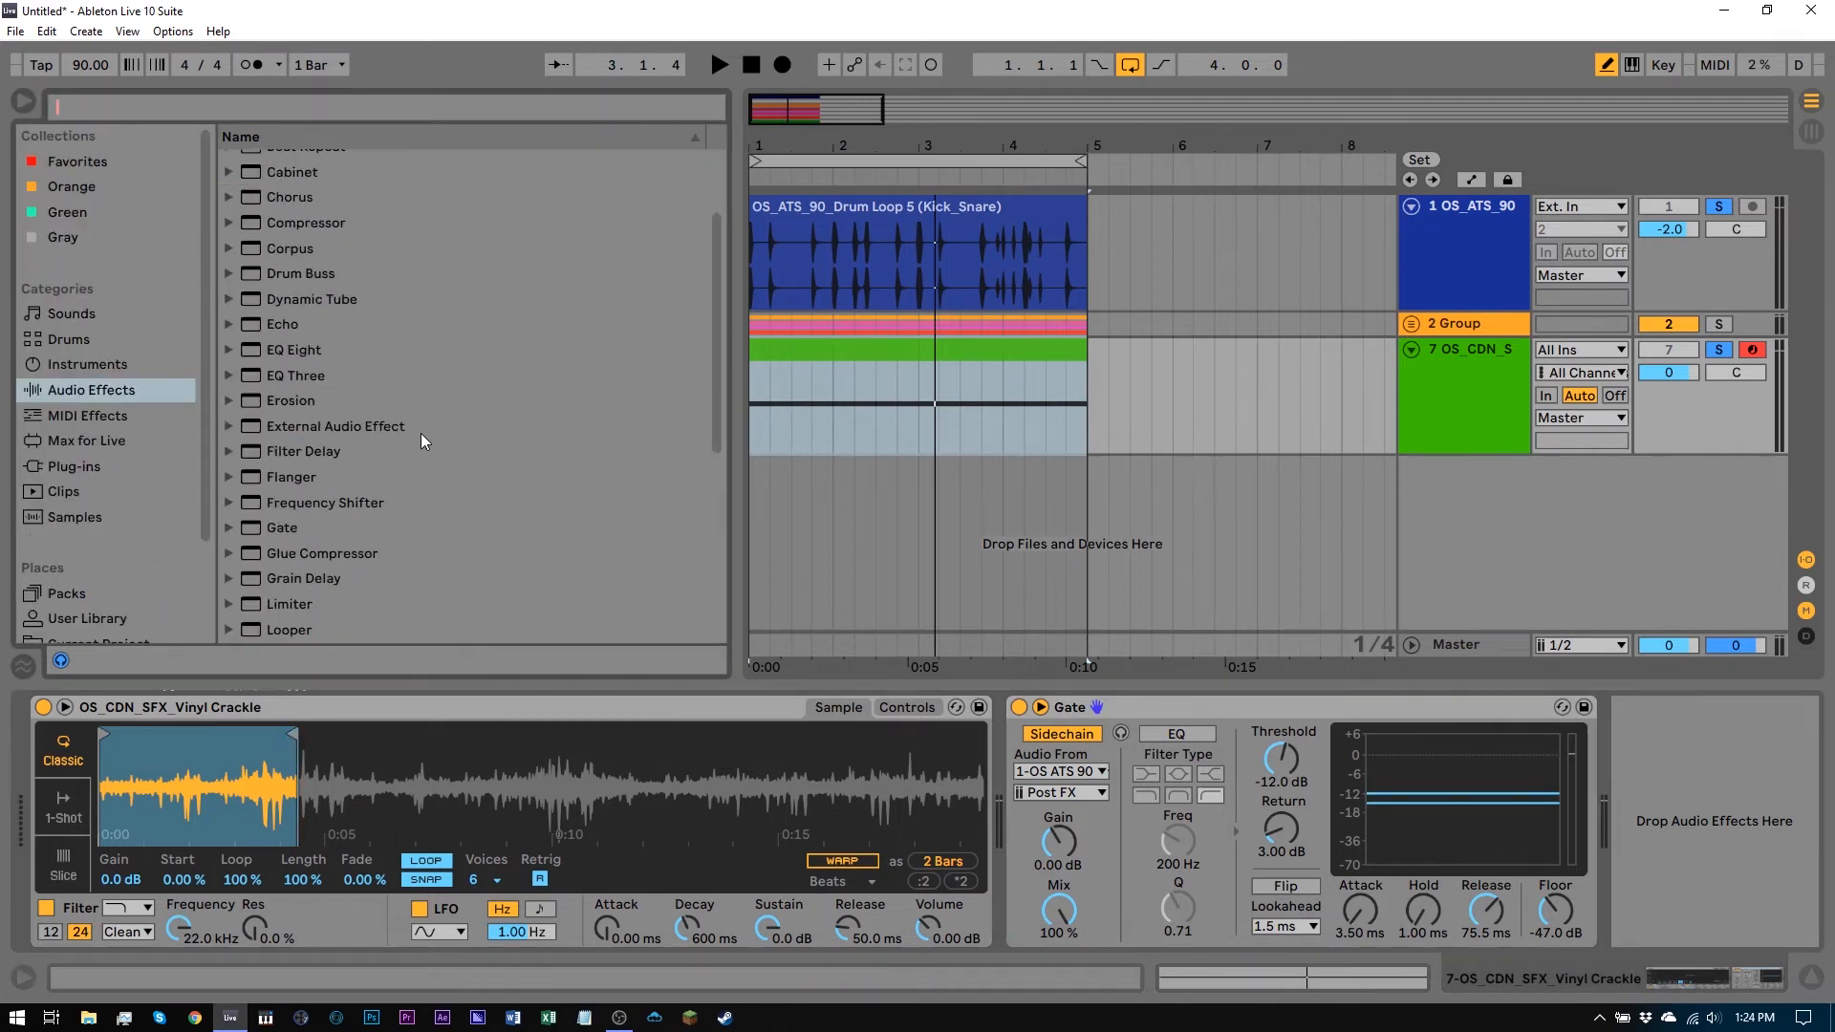
pyautogui.moveTo(269, 352); pyautogui.dragTo(1637, 707)
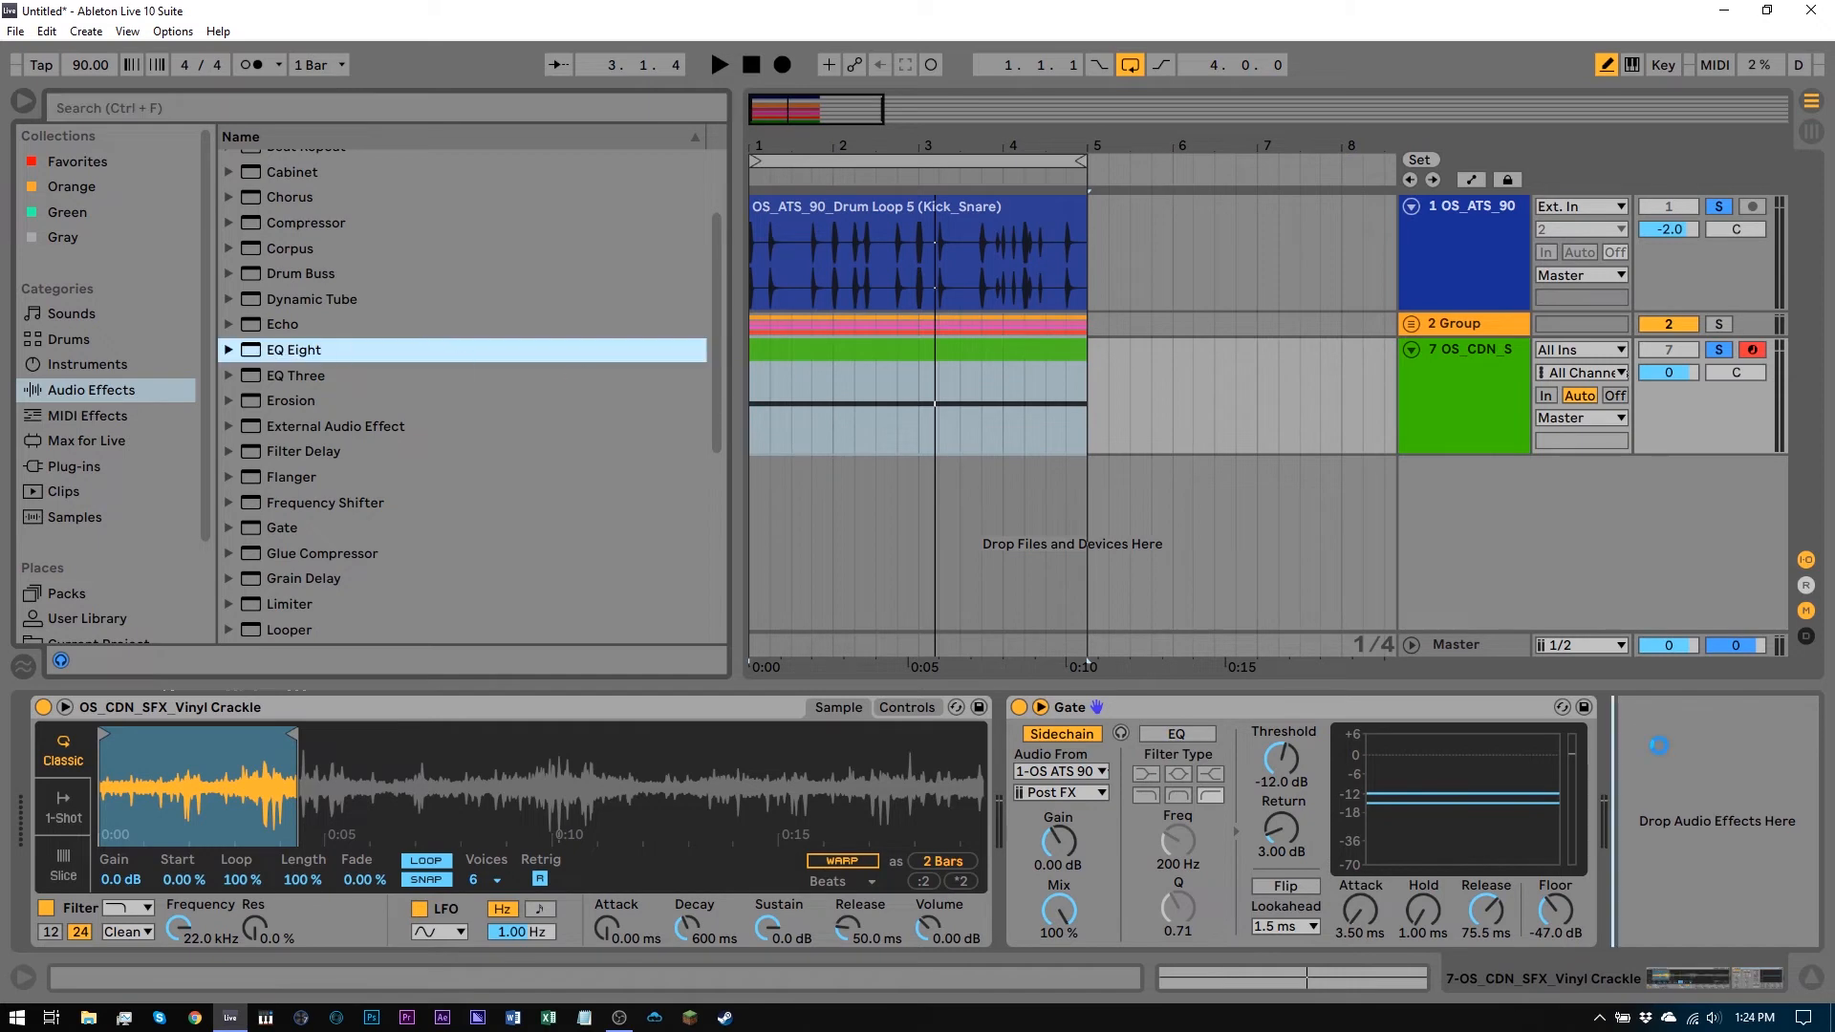
# Switch EQ Eight band 1 to a low cut and set it to about 114 Hz while playing
pyautogui.moveTo(1583, 786); pyautogui.dragTo(1496, 780)
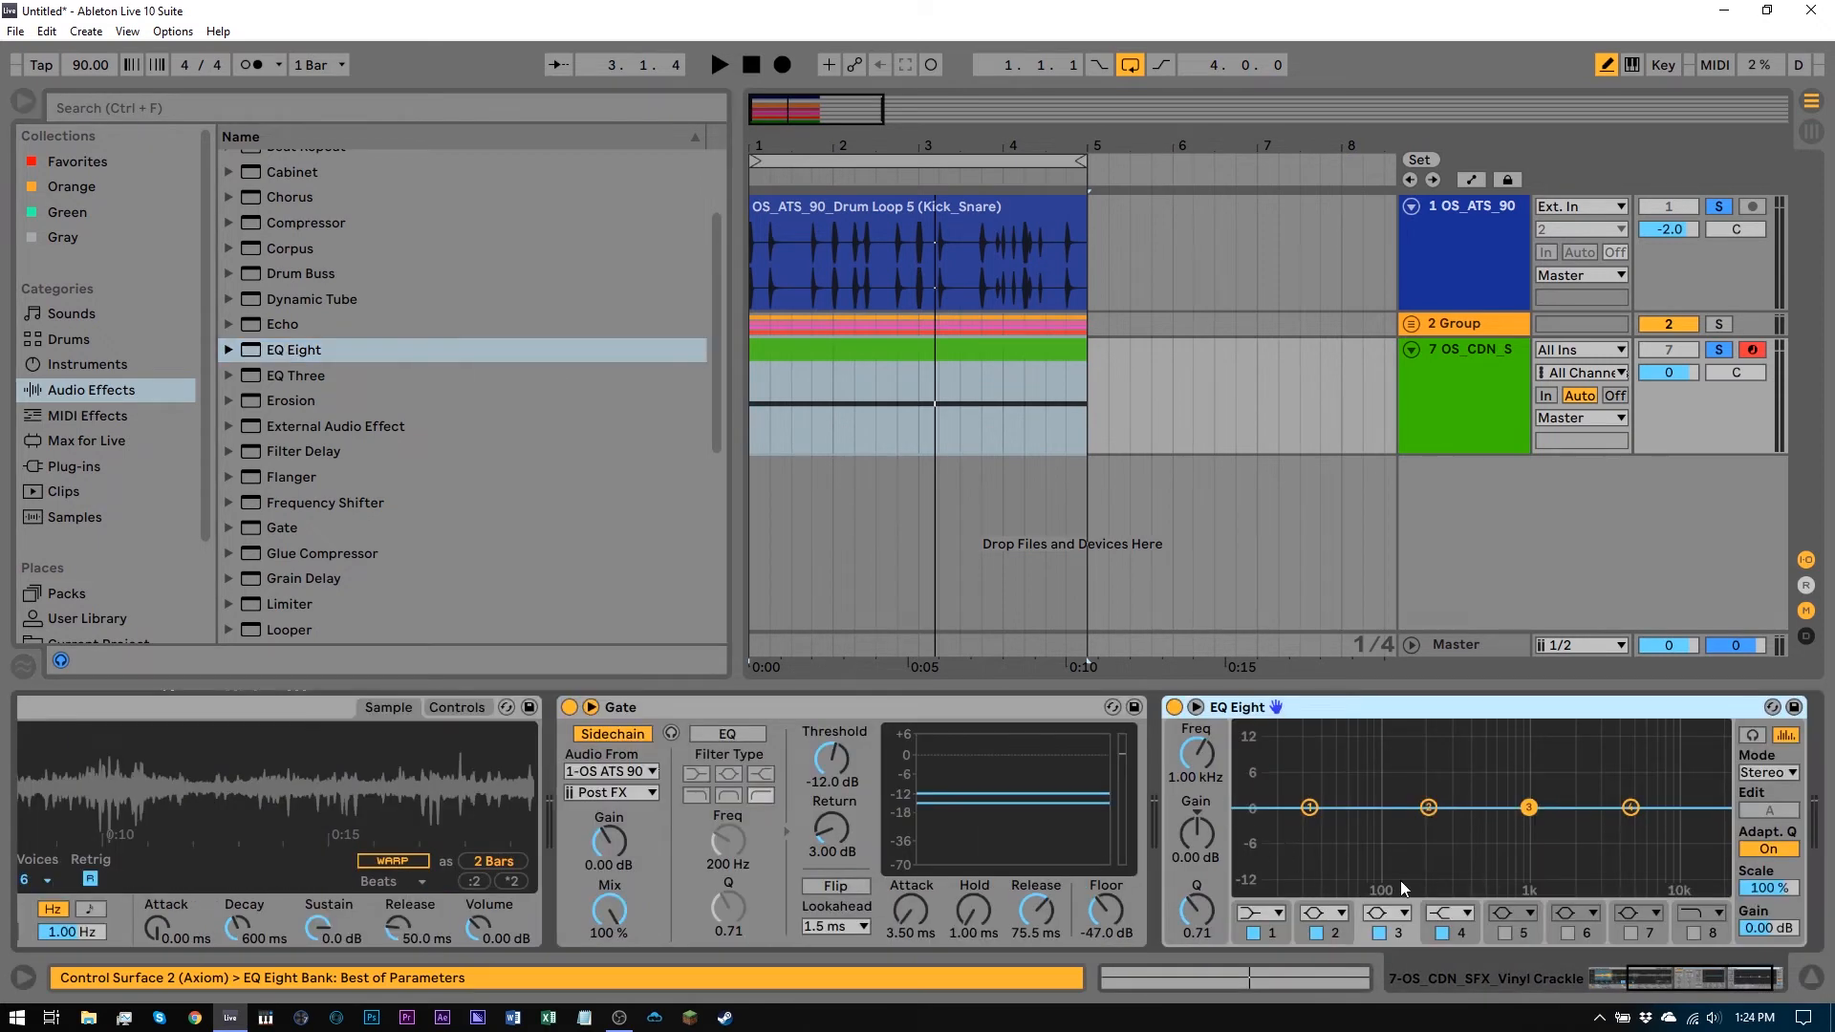
pyautogui.press('space')
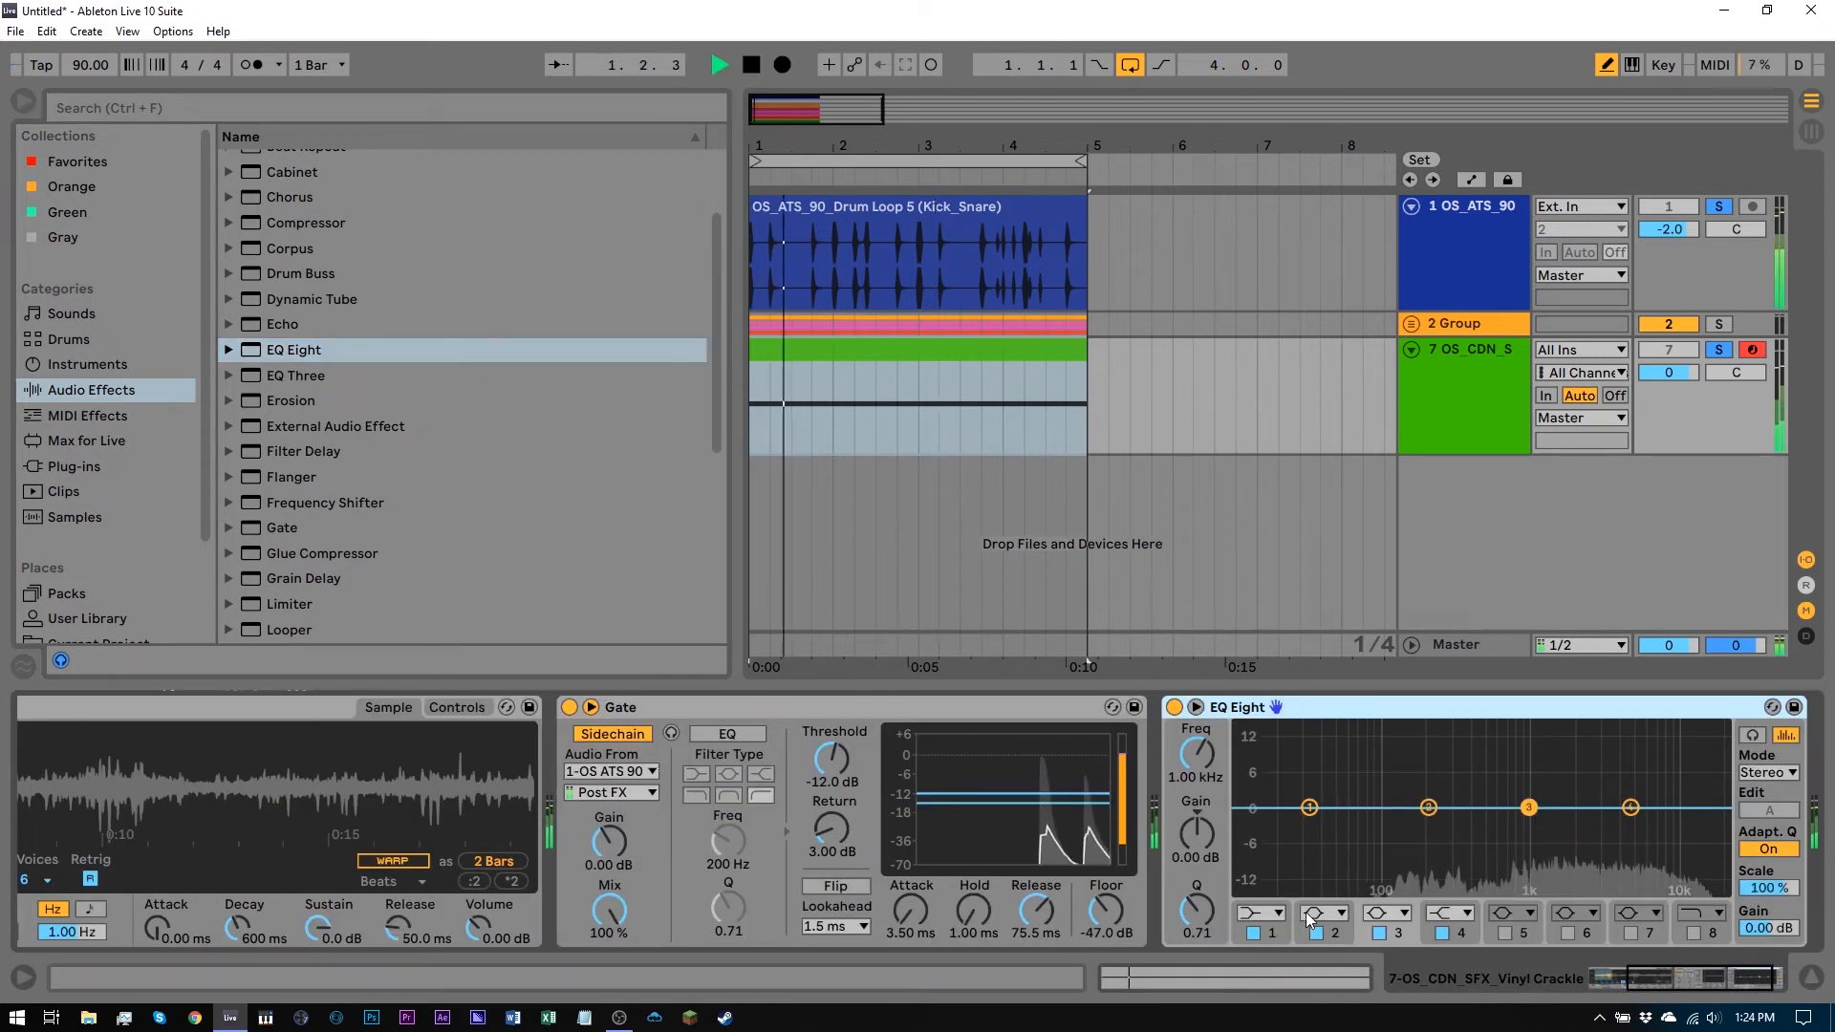
pyautogui.click(1261, 913)
pyautogui.click(1256, 754)
pyautogui.moveTo(1310, 826); pyautogui.dragTo(1392, 867)
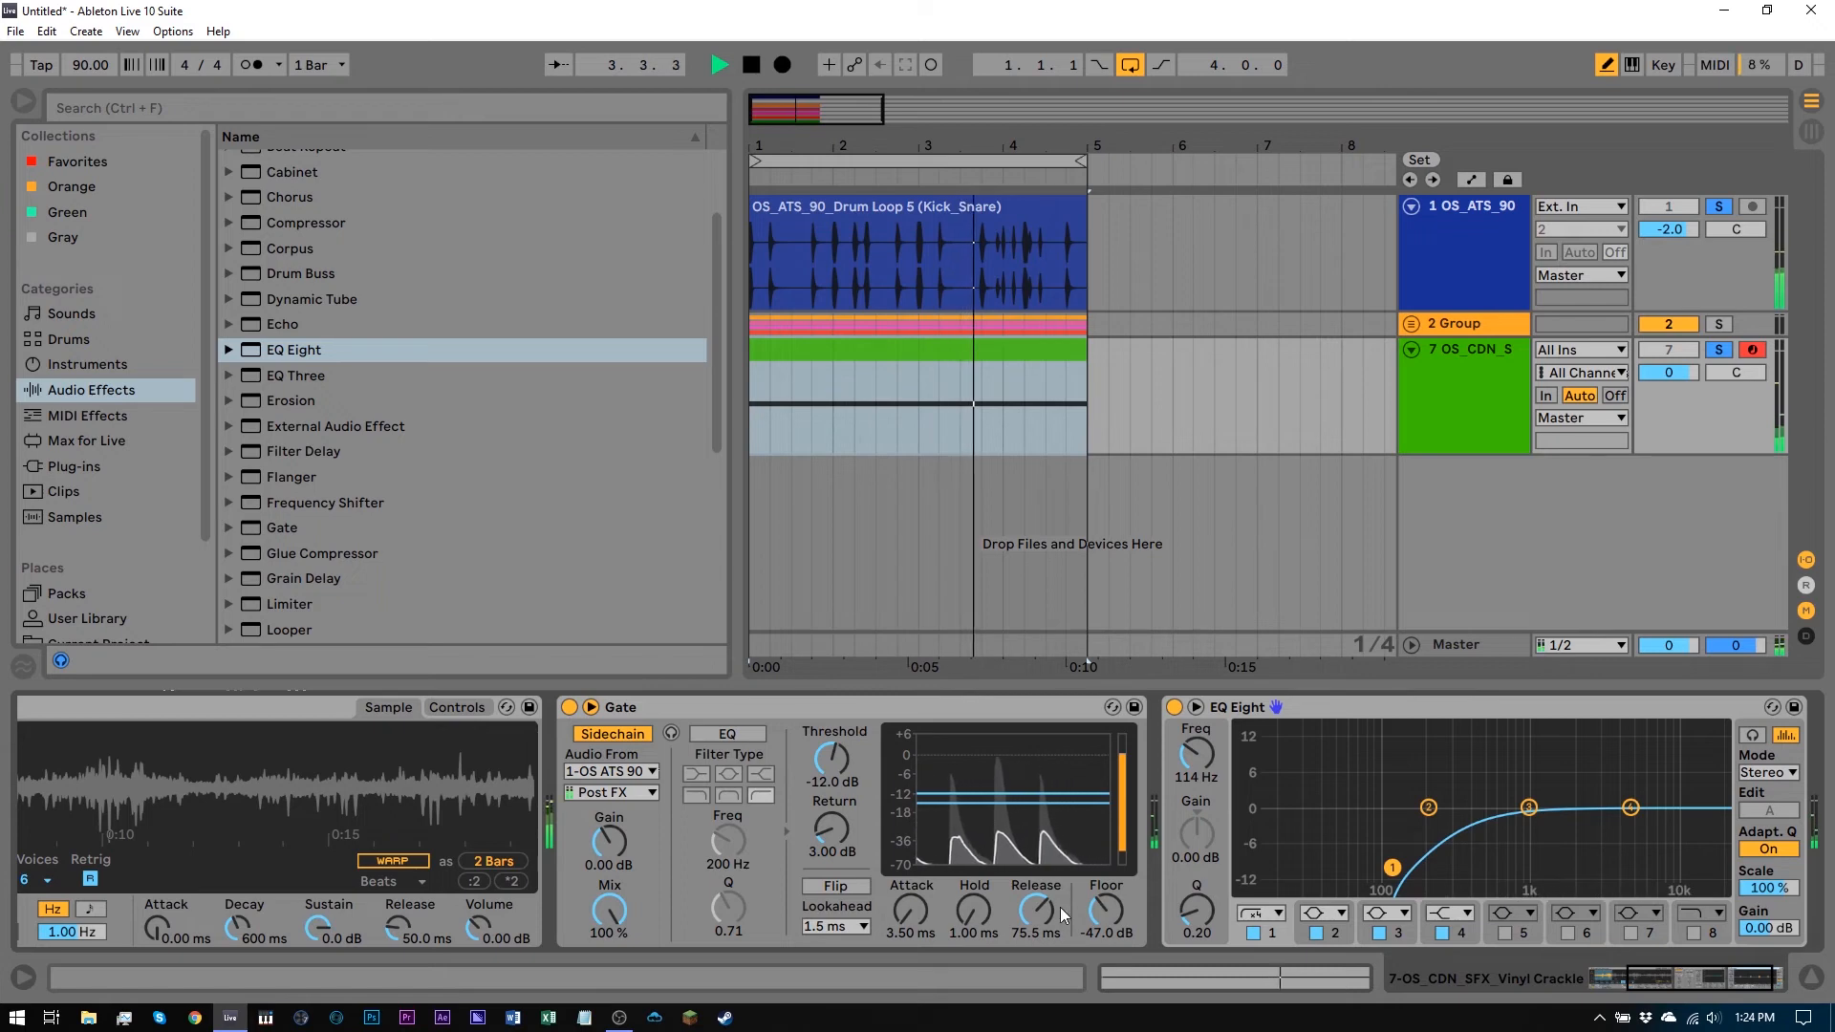
# Set the Gate's Release to 36.2 ms, then stop playback
pyautogui.moveTo(1036, 910); pyautogui.dragTo(1036, 934)
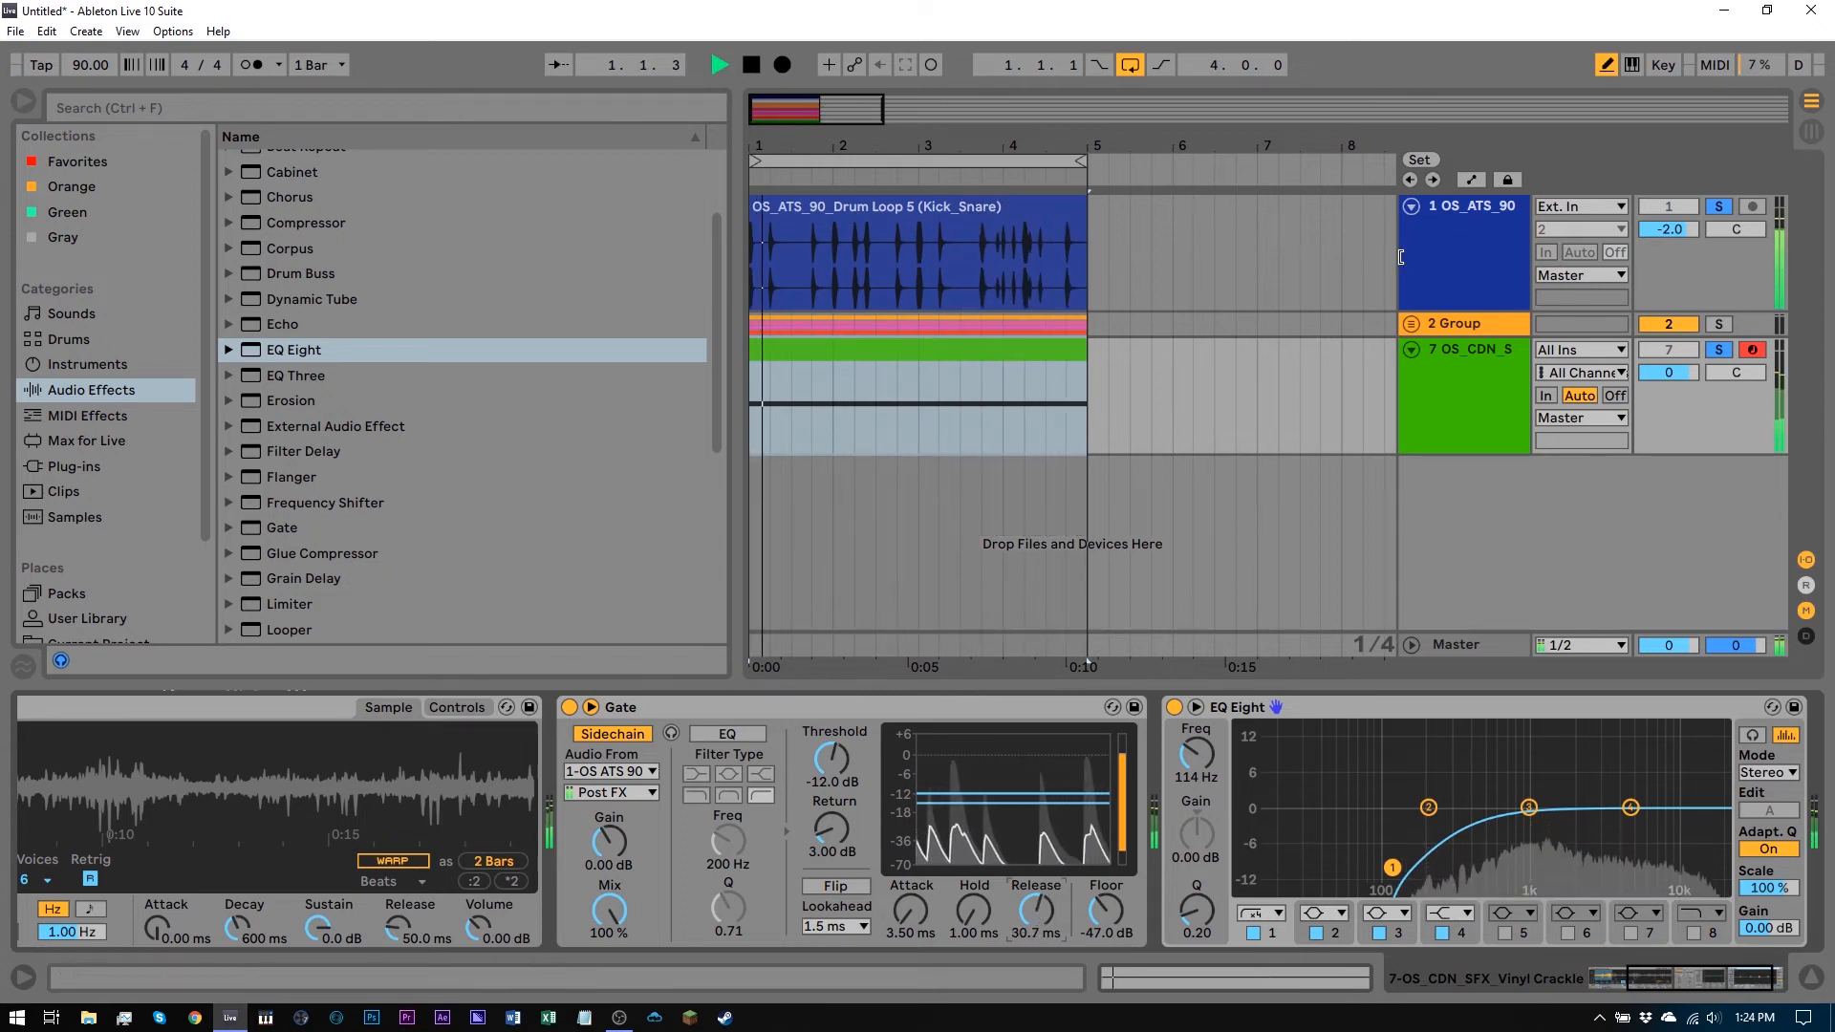
pyautogui.moveTo(1037, 909)
pyautogui.mouseDown()
pyautogui.moveTo(1037, 891)
pyautogui.moveTo(1036, 919)
pyautogui.mouseUp()
pyautogui.press('space')
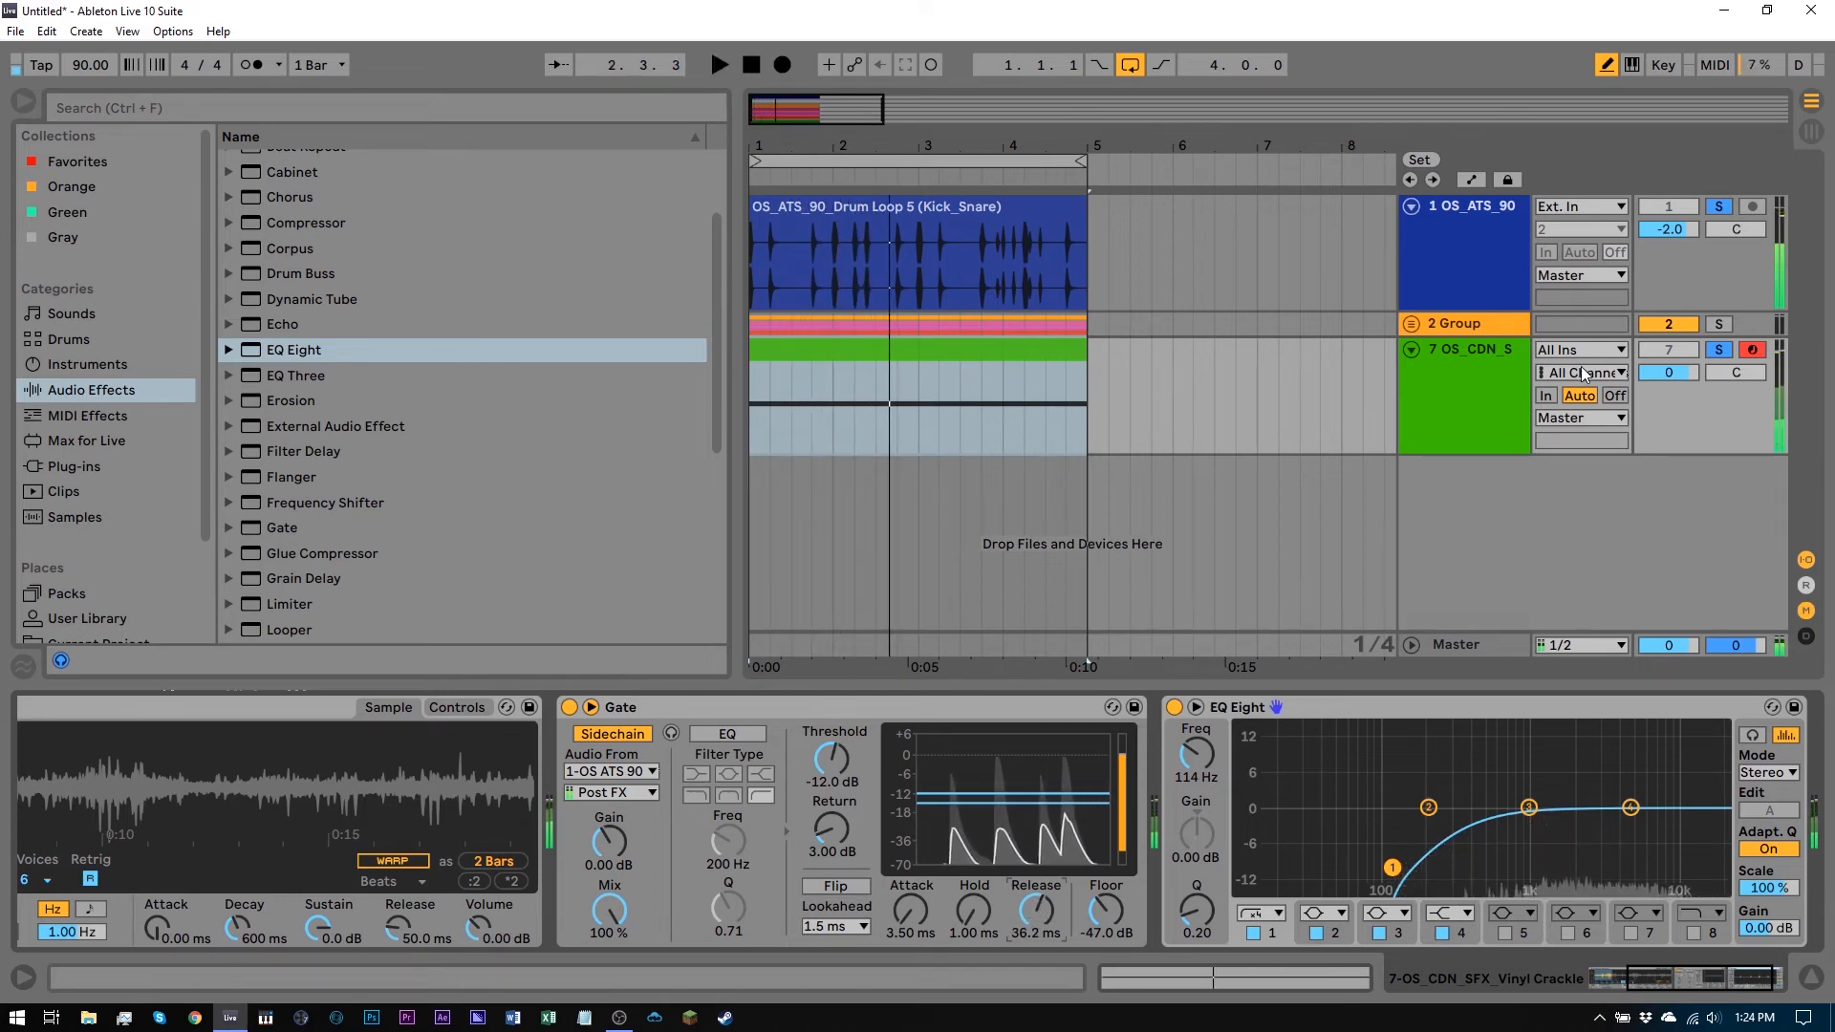
# Lower the crackle track's volume to -7.1 dB while auditioning
pyautogui.moveTo(1687, 381); pyautogui.dragTo(1687, 407)
pyautogui.press('space')
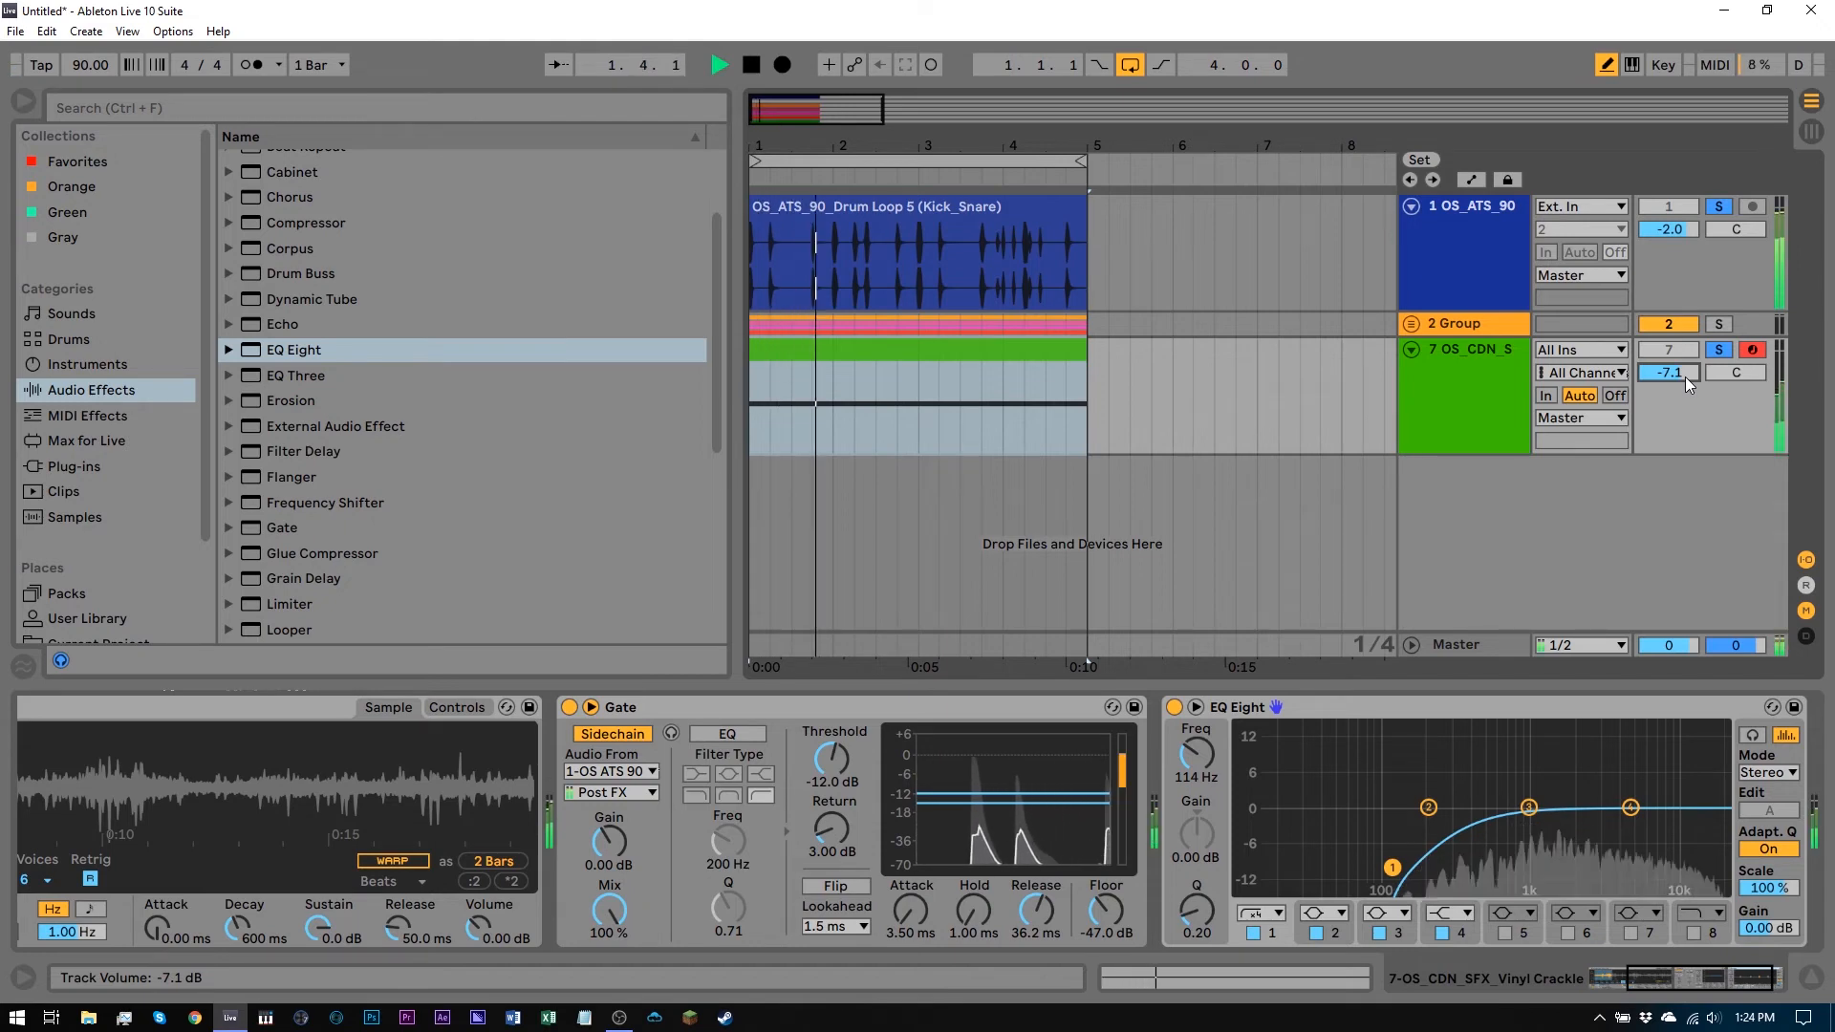
pyautogui.scroll(-2, 82, 487)
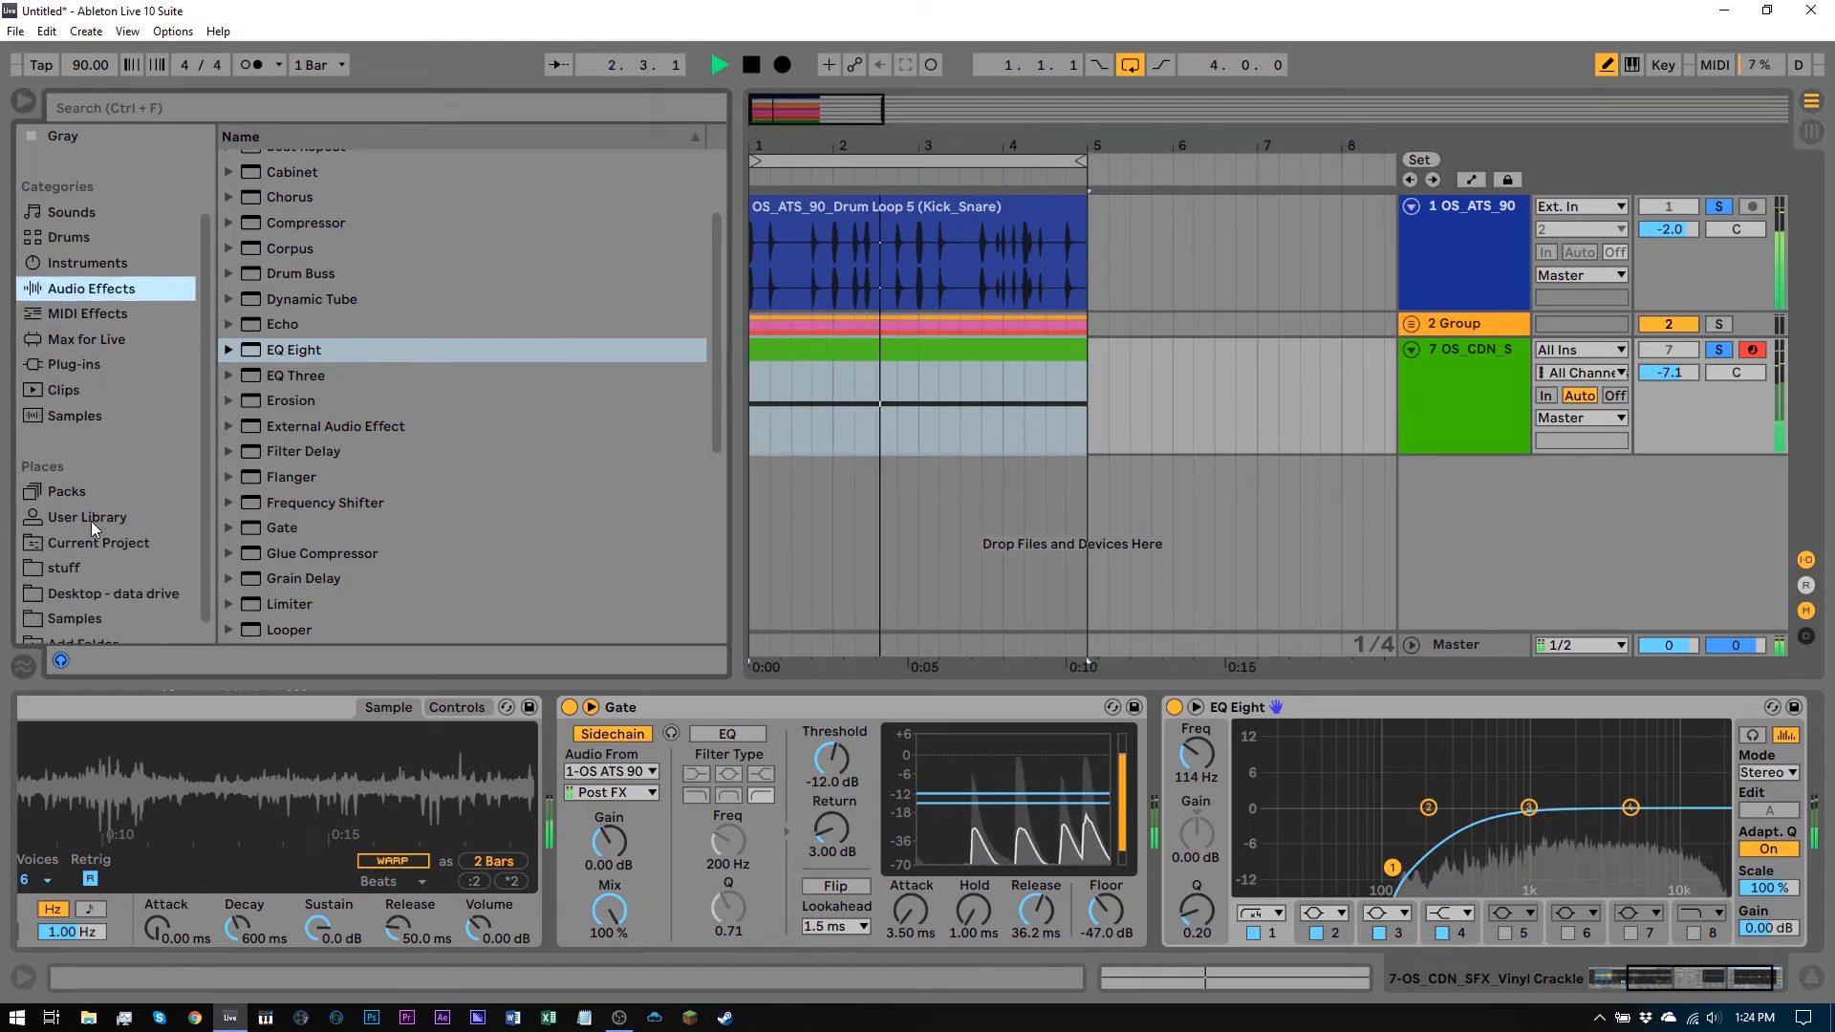
pyautogui.press('space')
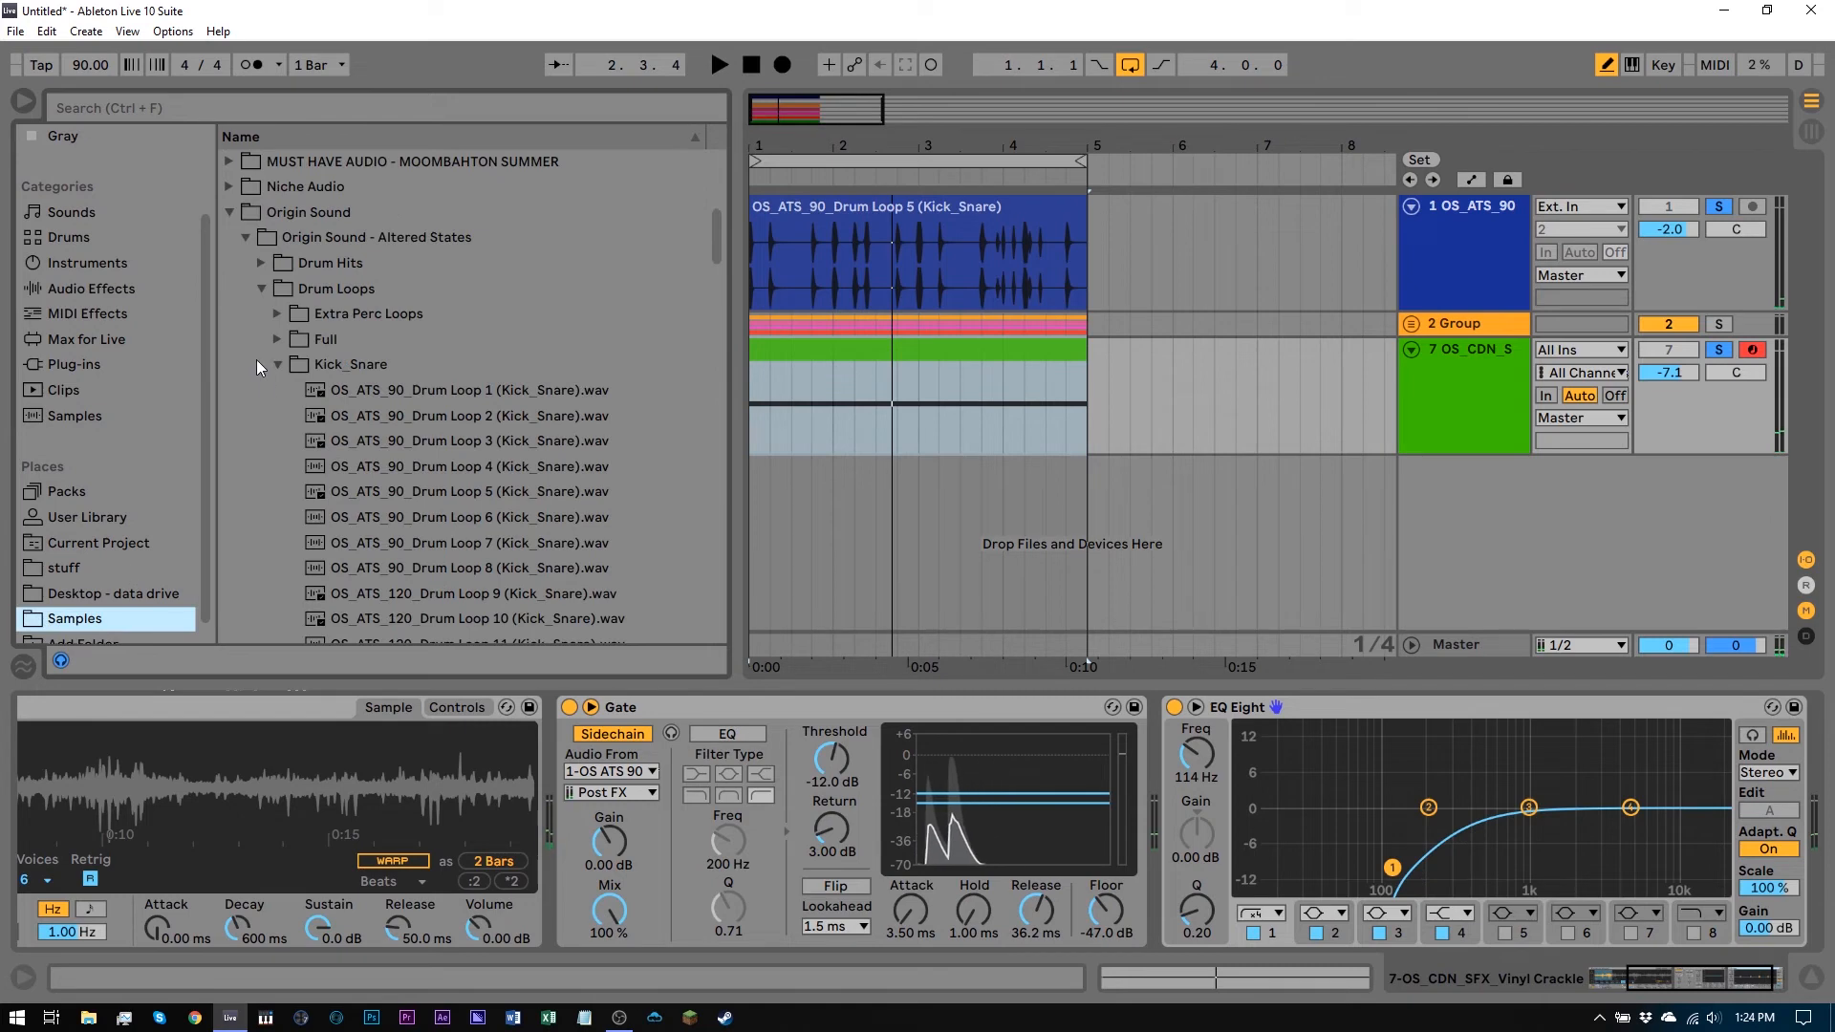
# Replace the drum clip with OS_ATS_90_Drum Loop 2 (Kick_Snare) from the browser and audition it
pyautogui.rightClick(851, 237)
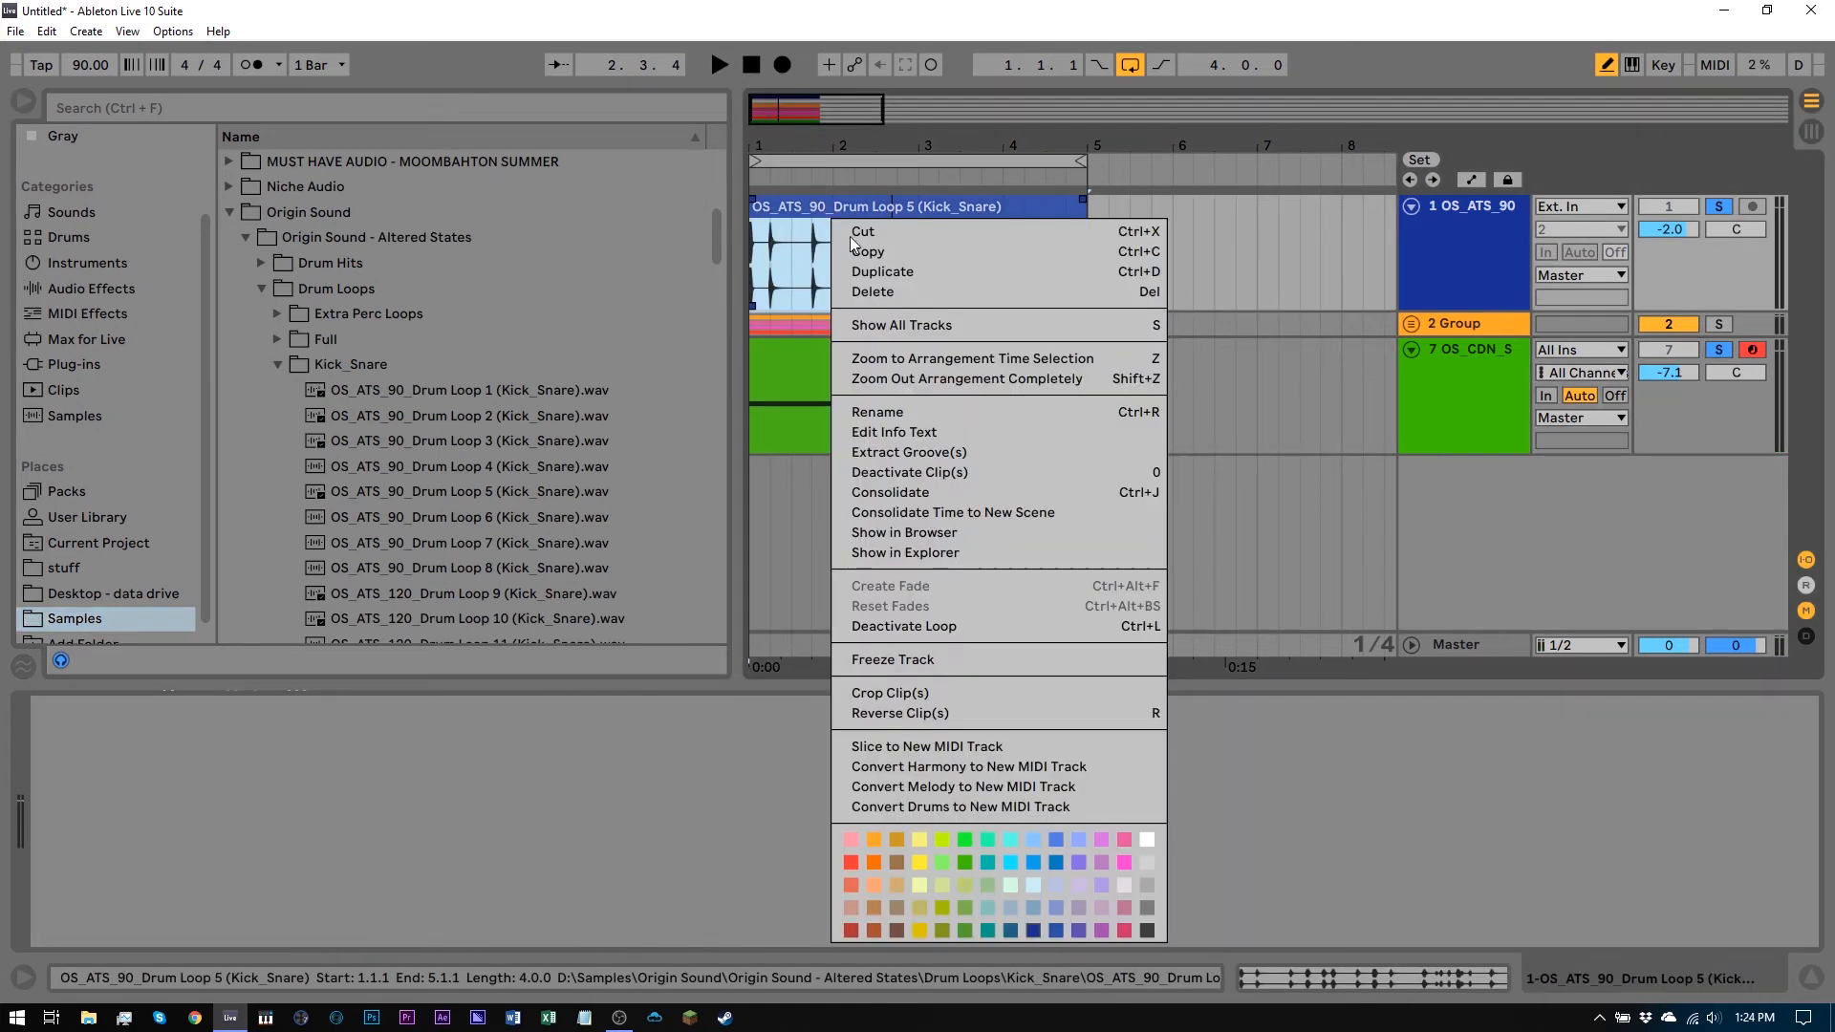
pyautogui.click(944, 528)
pyautogui.moveTo(401, 416); pyautogui.dragTo(757, 248)
pyautogui.press('space')
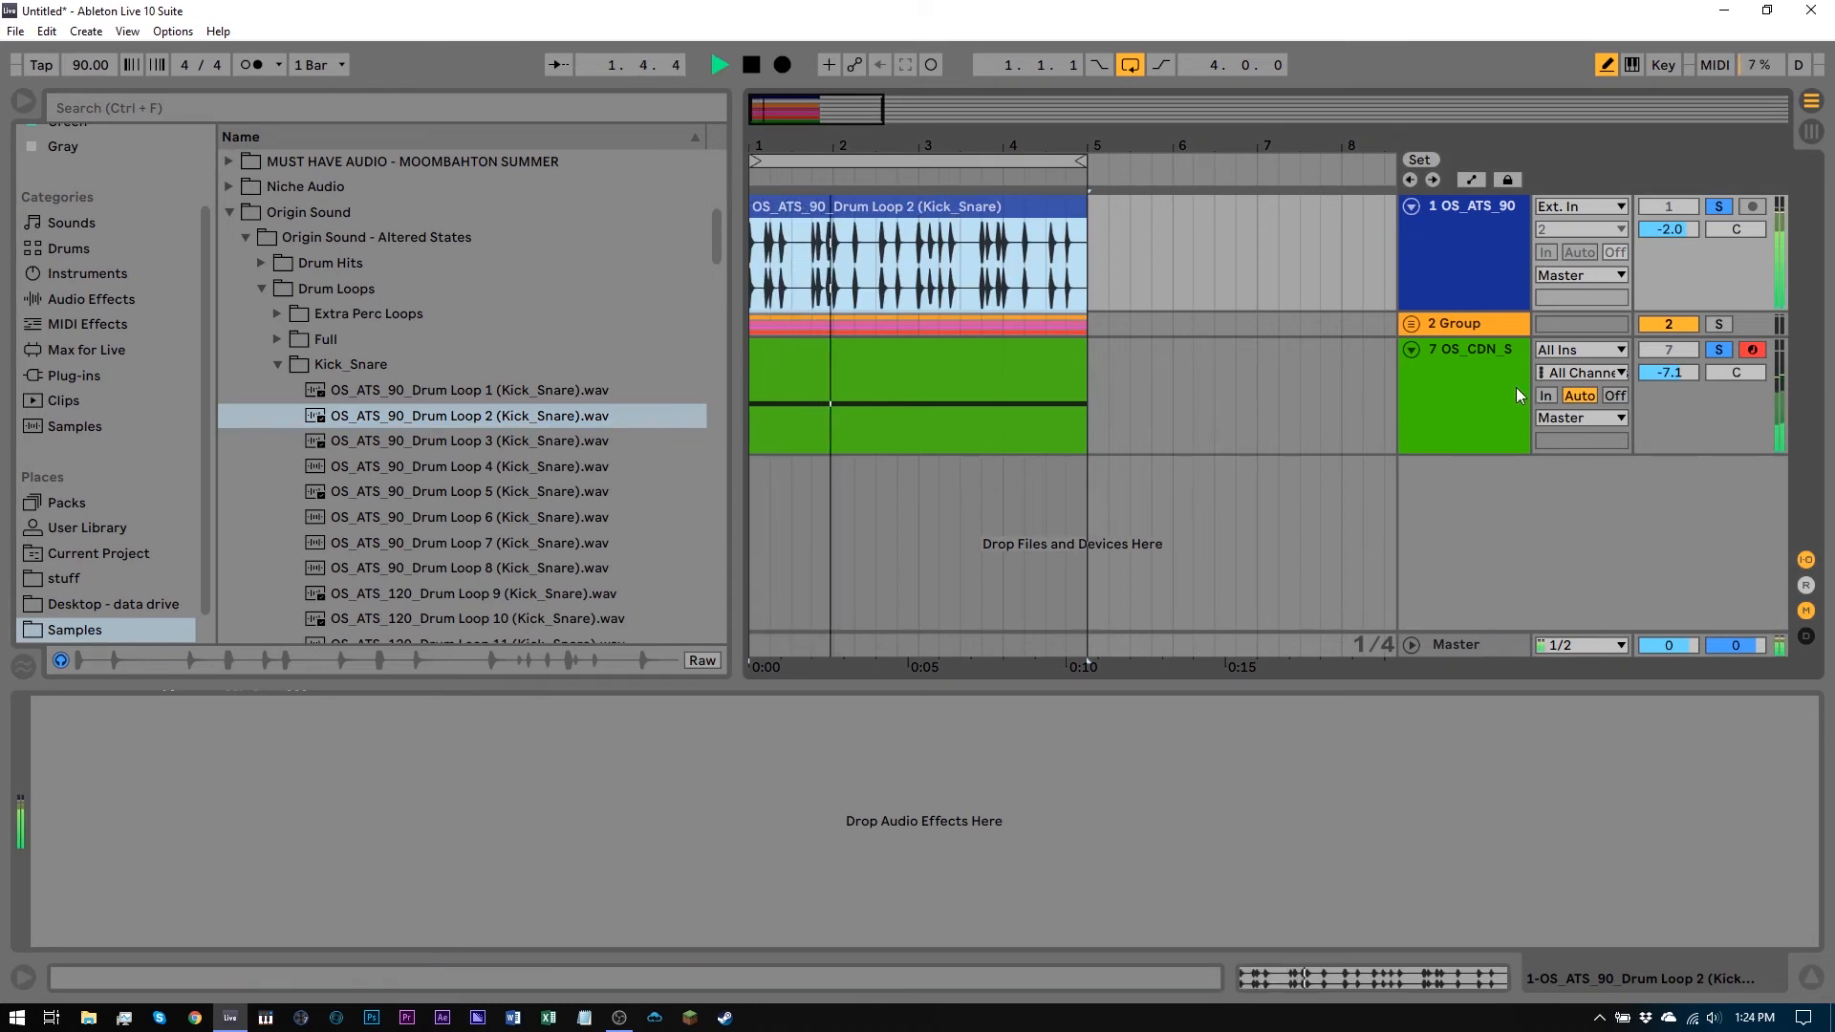
pyautogui.press('space')
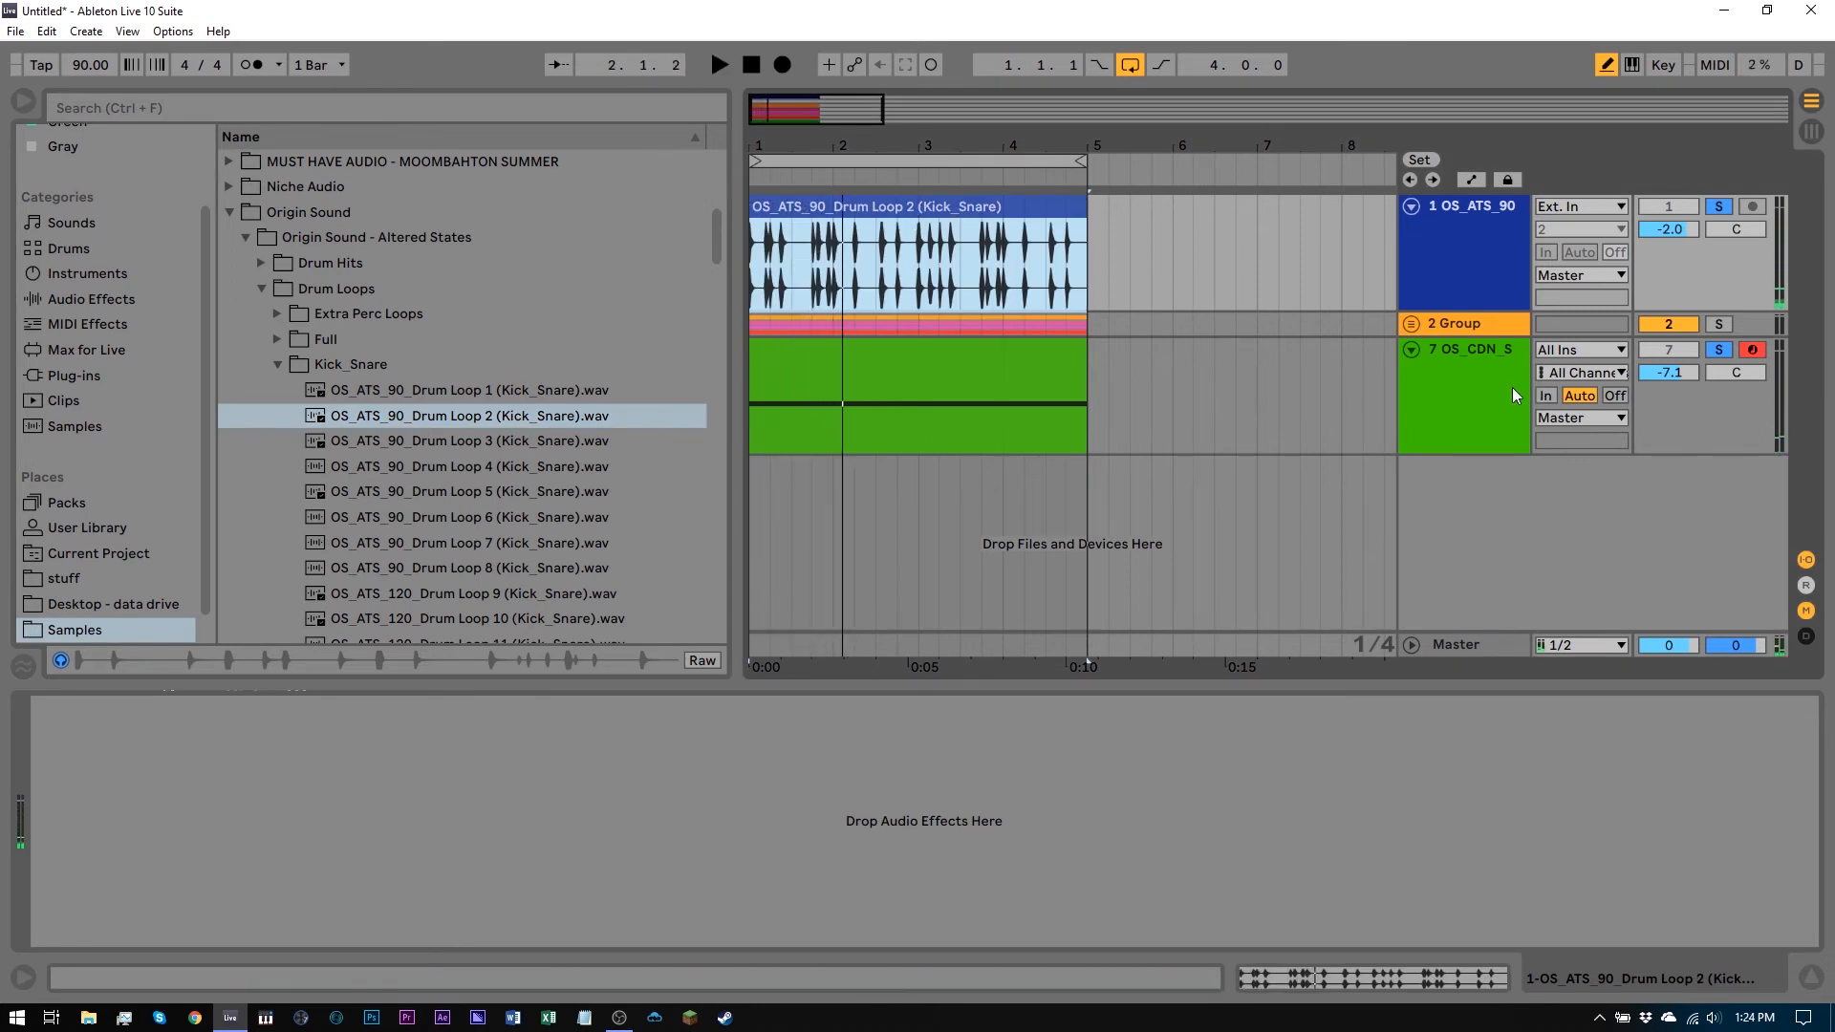
# Unsolo the crackle track and lower its volume to -21.6 dB while the mix plays
pyautogui.click(1717, 349)
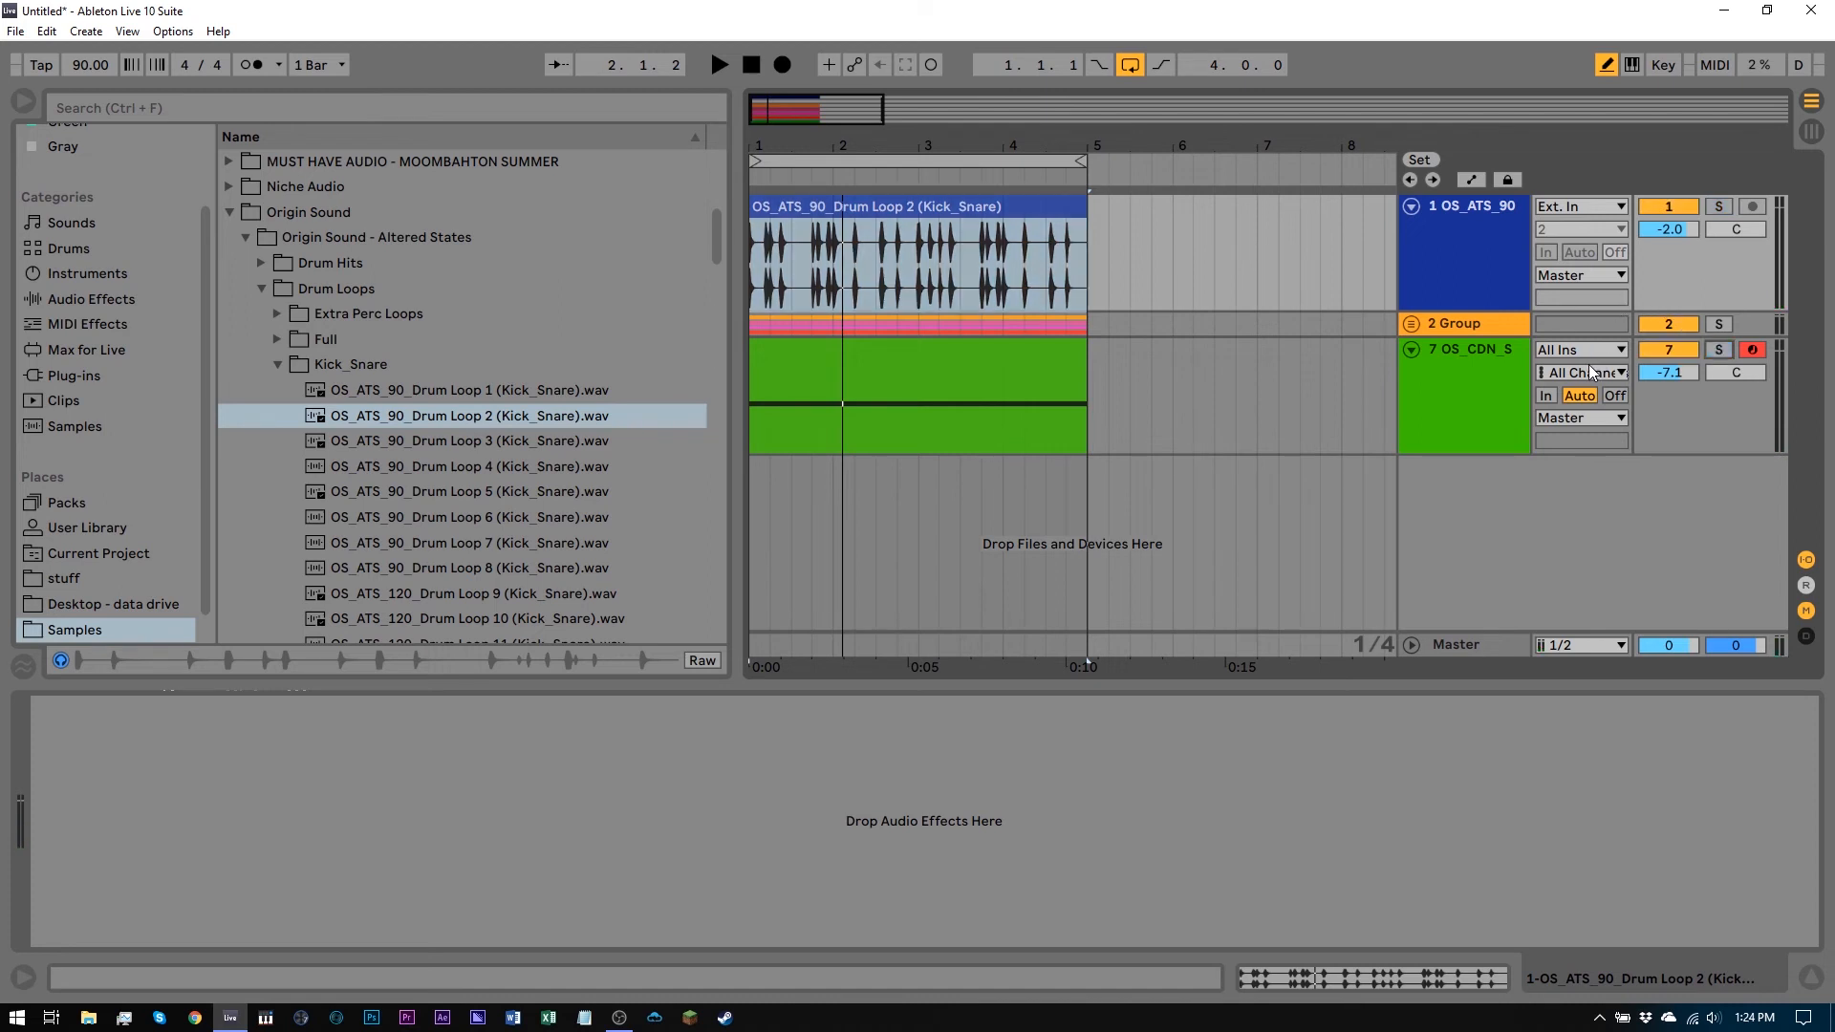
pyautogui.press('space')
pyautogui.moveTo(1662, 375); pyautogui.dragTo(1665, 433)
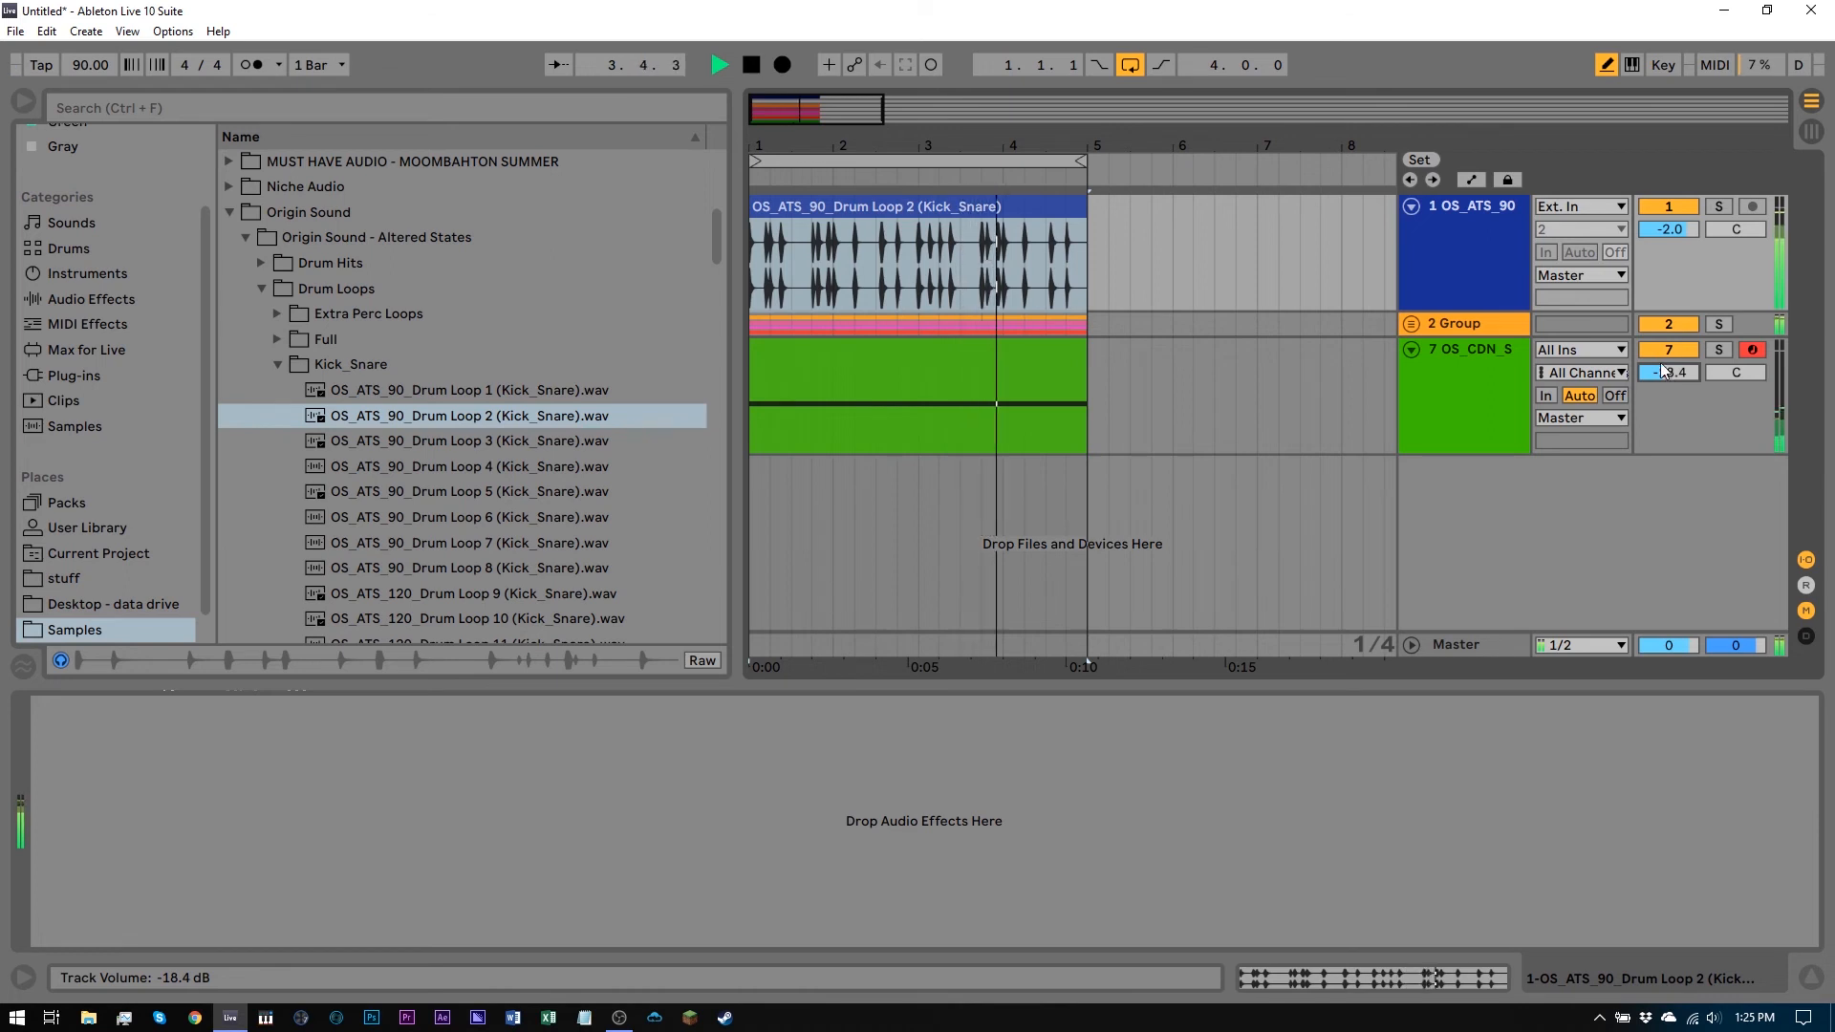
pyautogui.moveTo(1663, 370); pyautogui.dragTo(1682, 381)
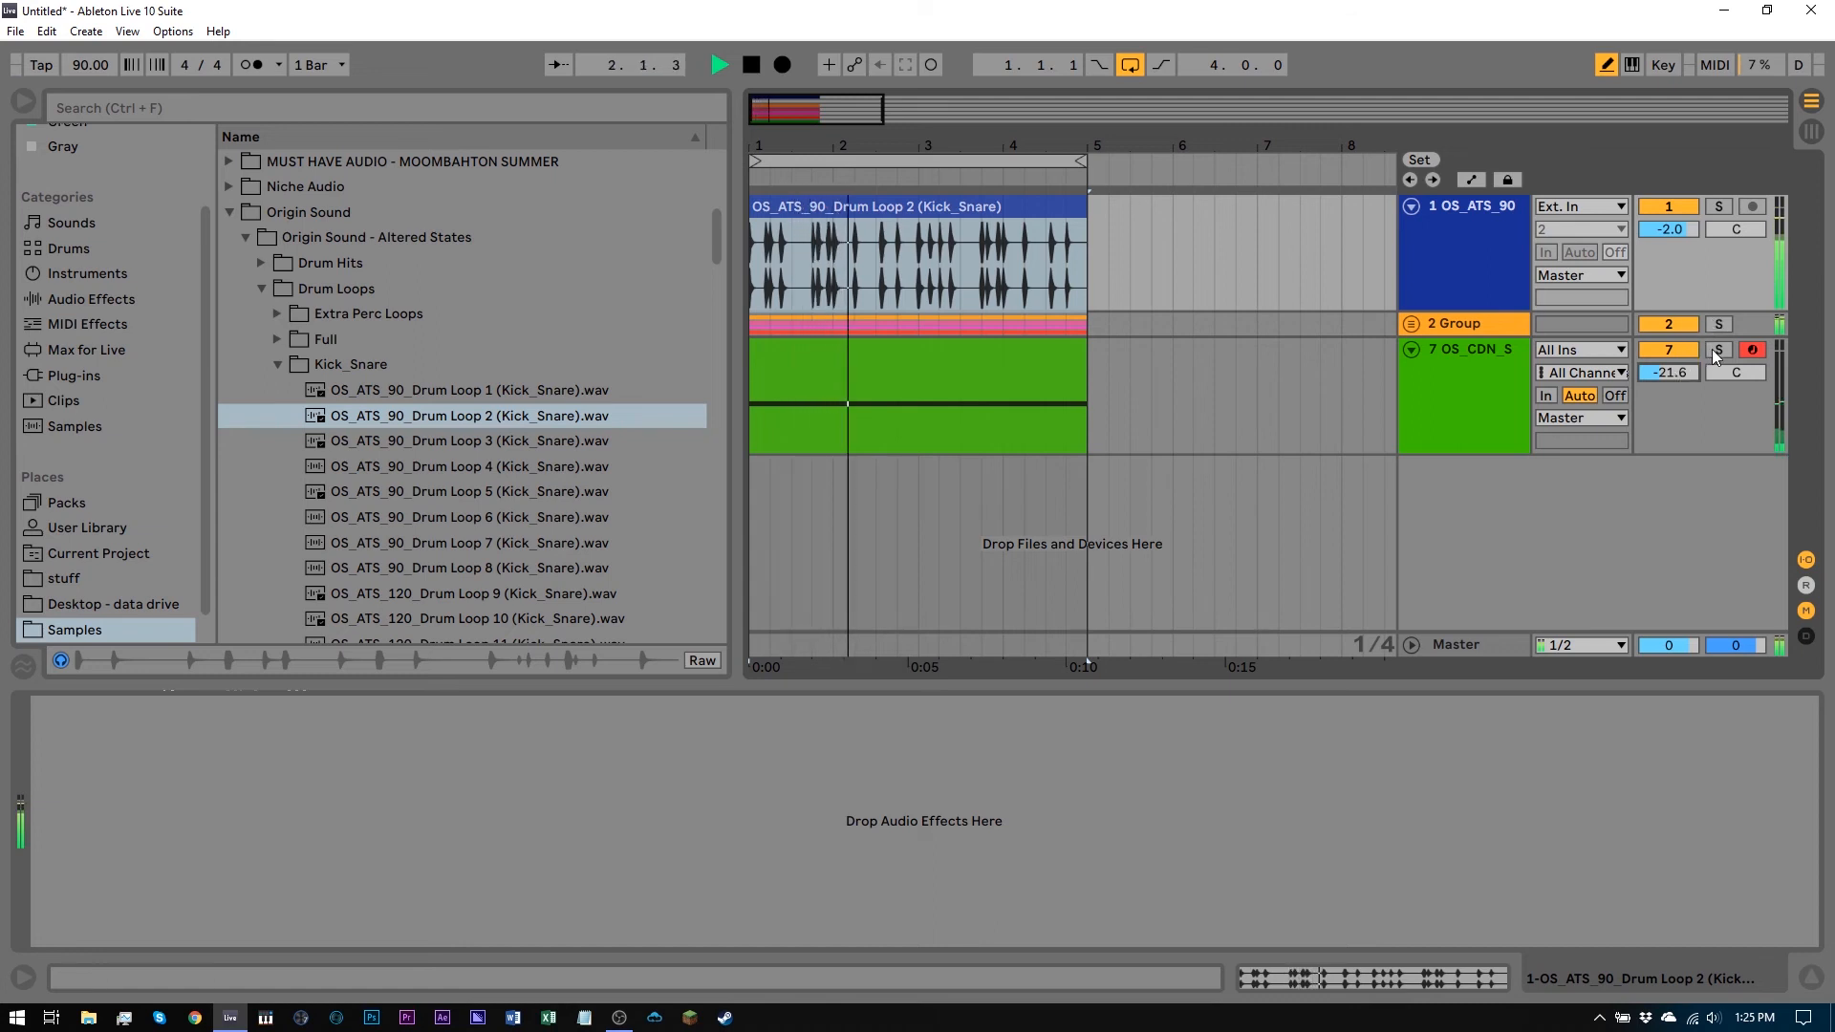
pyautogui.press('space')
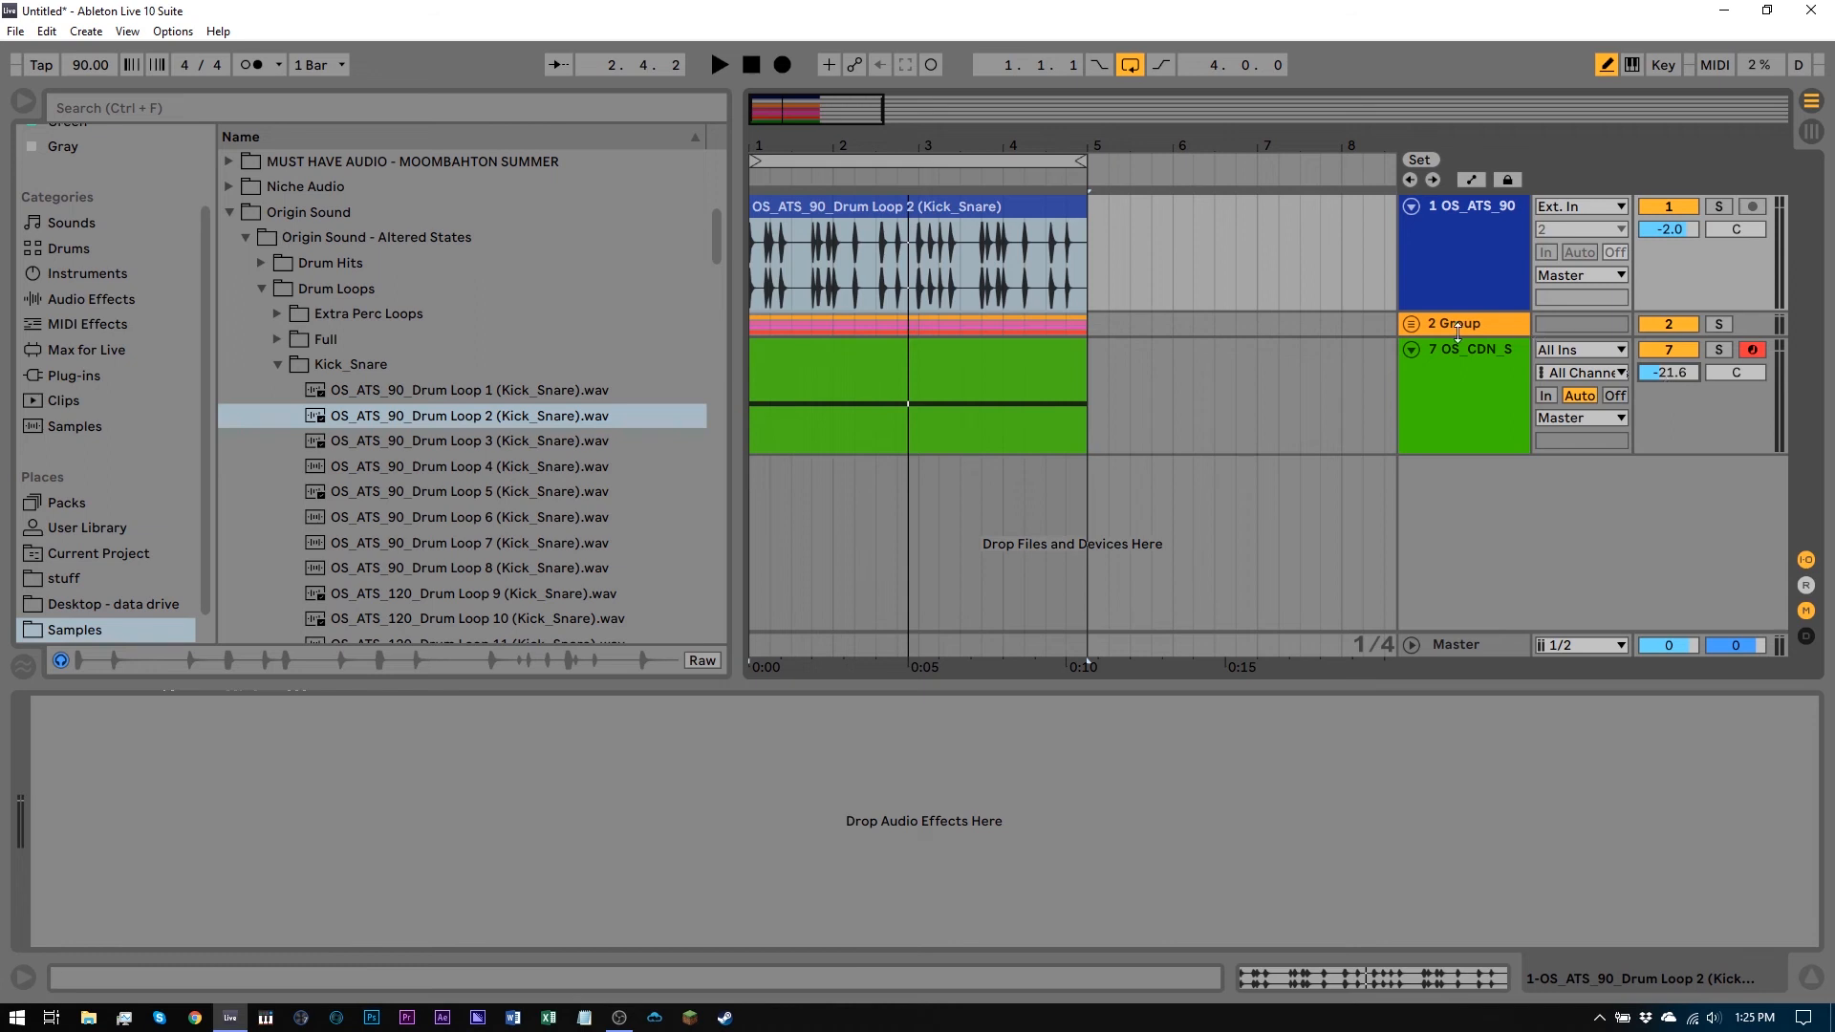
# Expand the group, solo the Emin Lounge Melody track and open its track view while playing
pyautogui.click(1412, 324)
pyautogui.scroll(-1, 1472, 449)
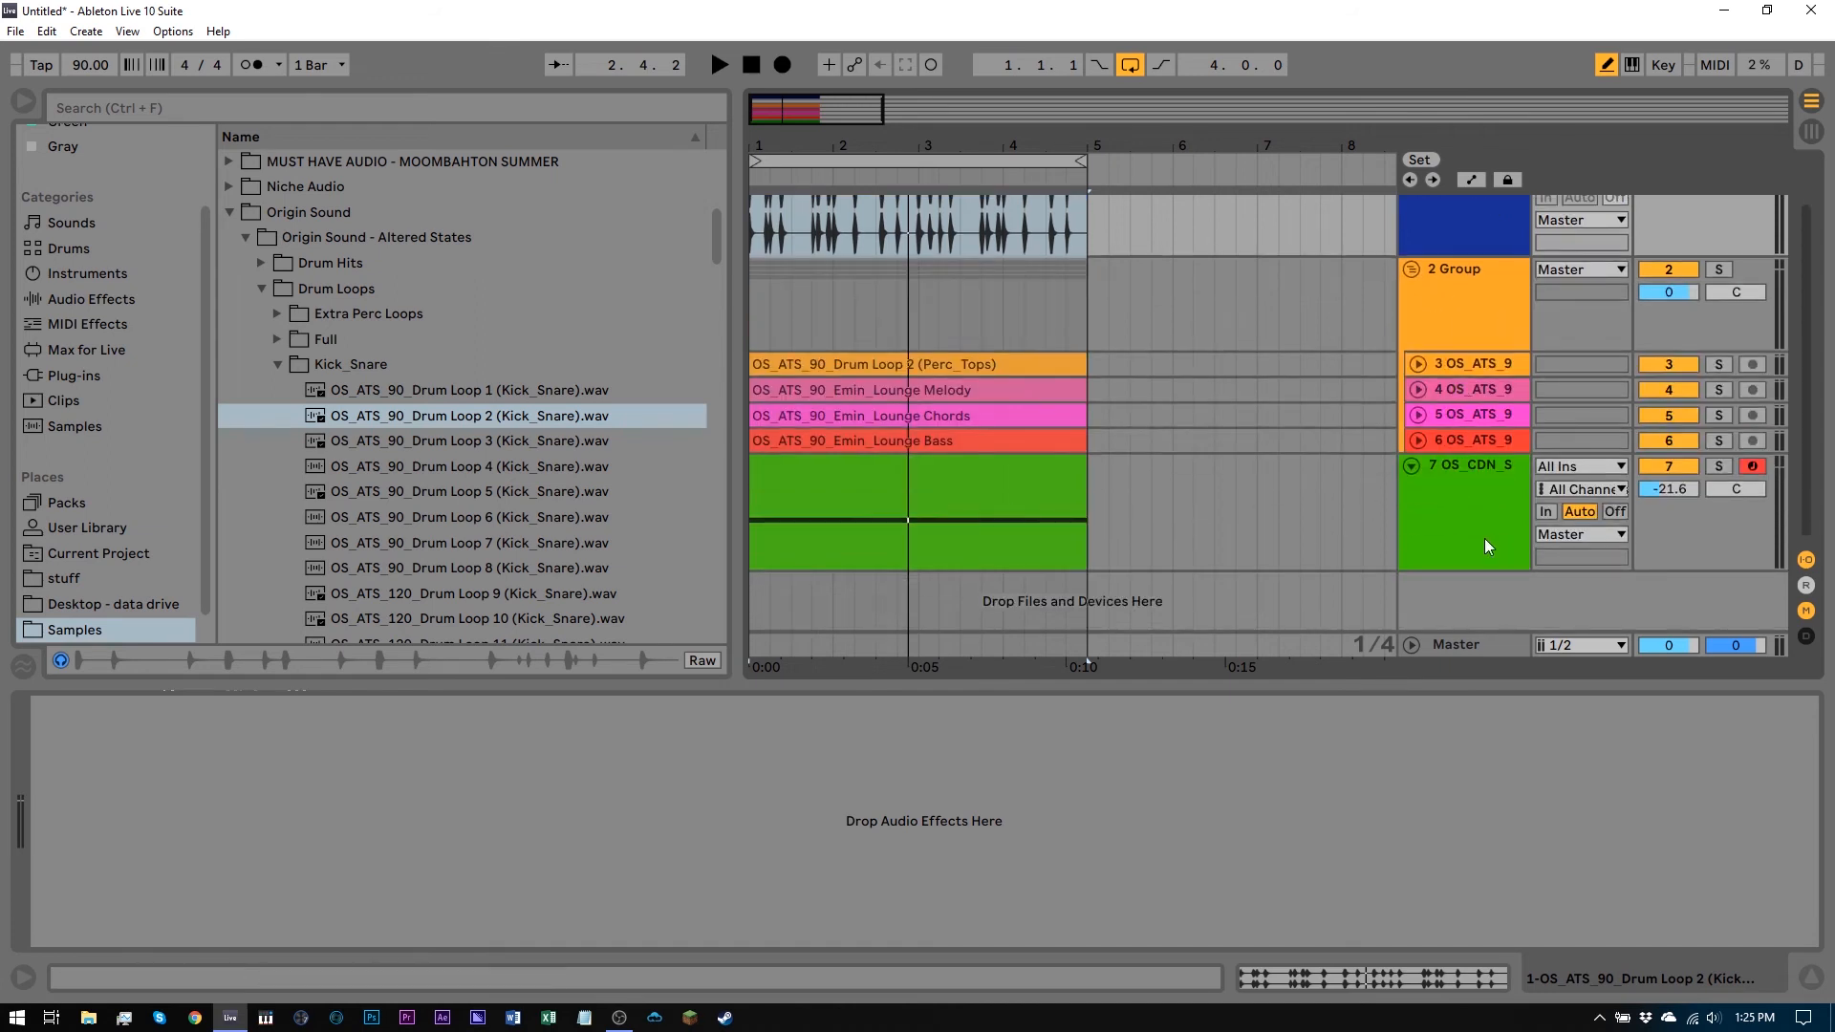
pyautogui.click(1454, 460)
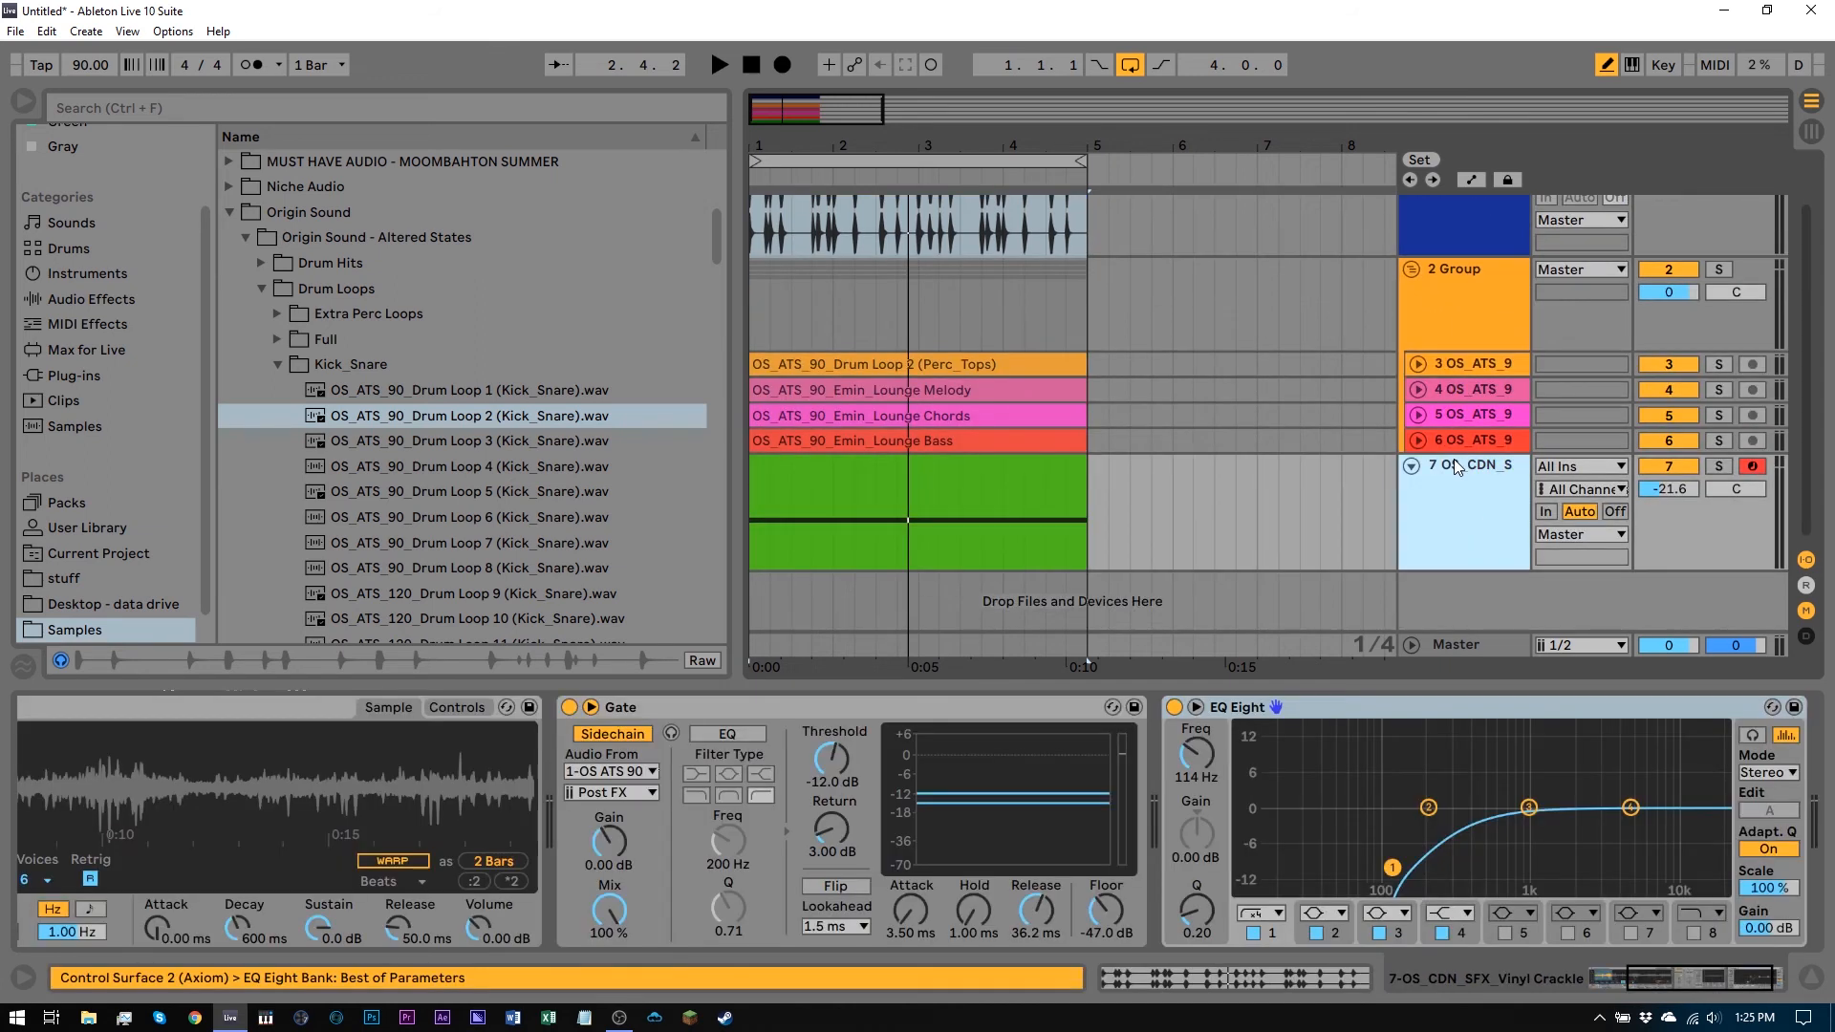
pyautogui.click(1718, 389)
pyautogui.click(1415, 392)
pyautogui.press('space')
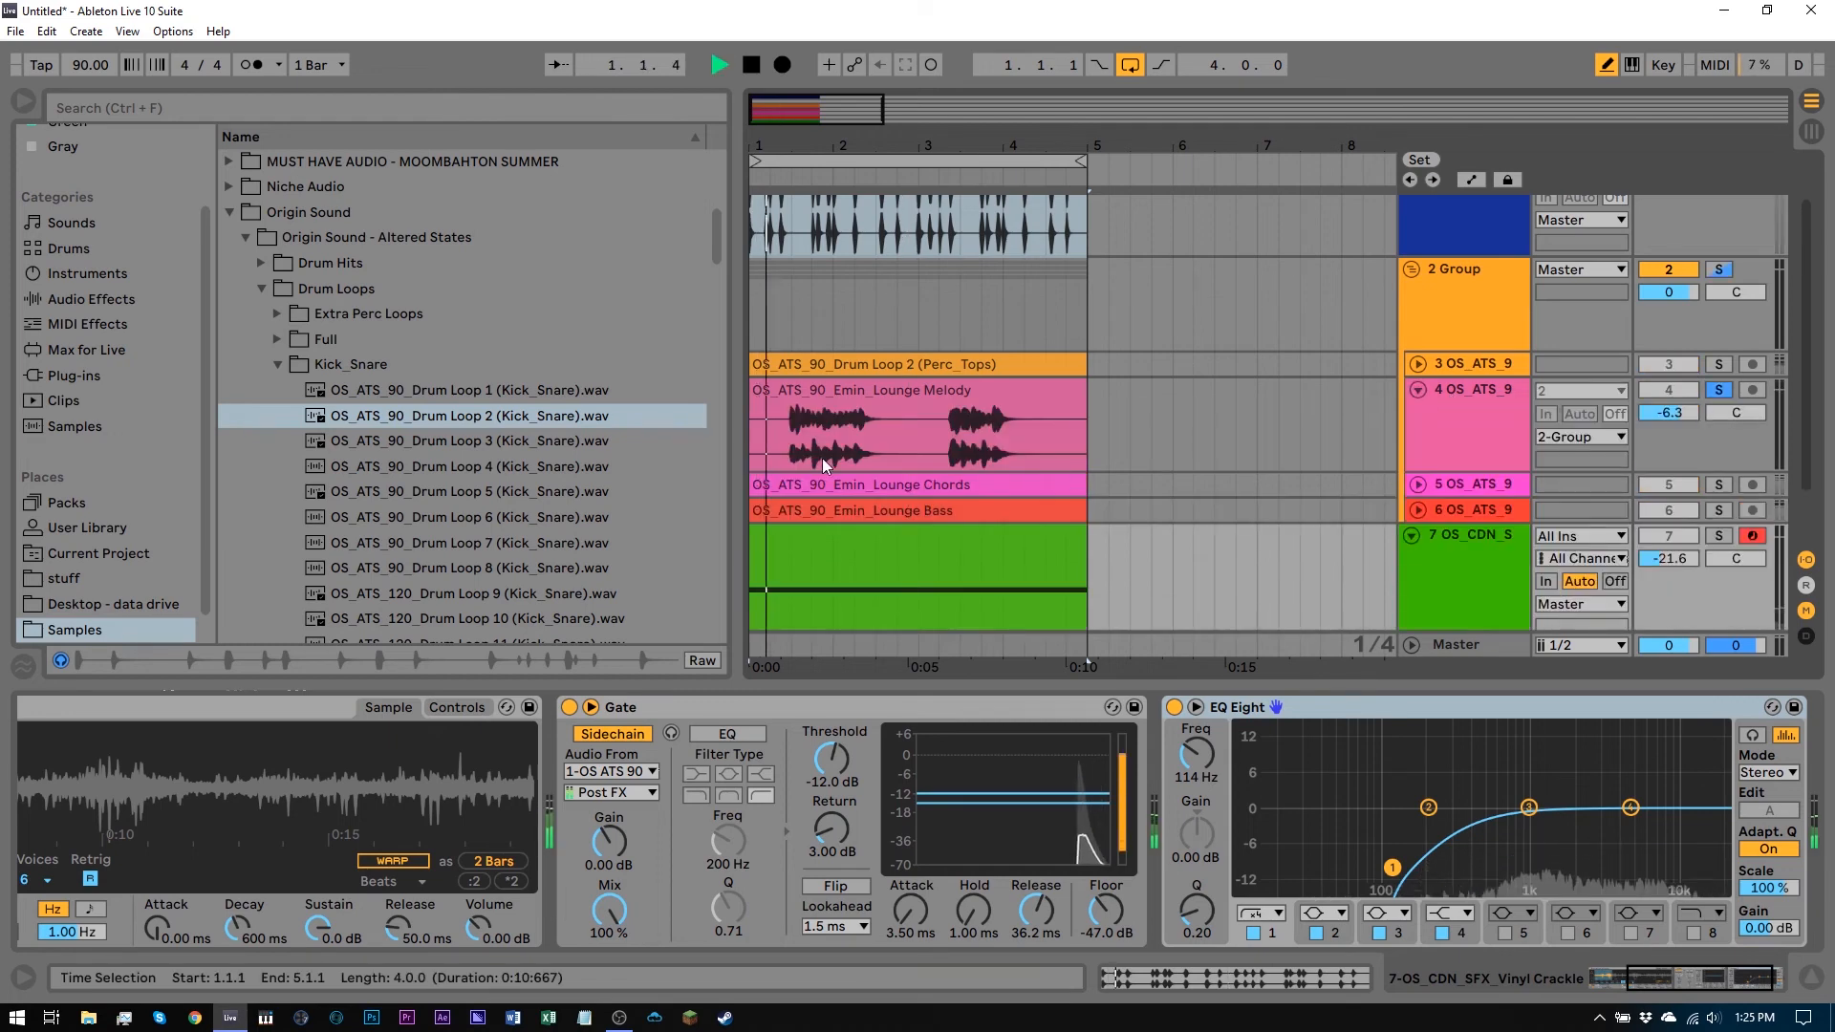
# Set the Gate's sidechain source to the 4-OS ATS 90 Emin Lounge Melody track
pyautogui.scroll(-2, 1196, 478)
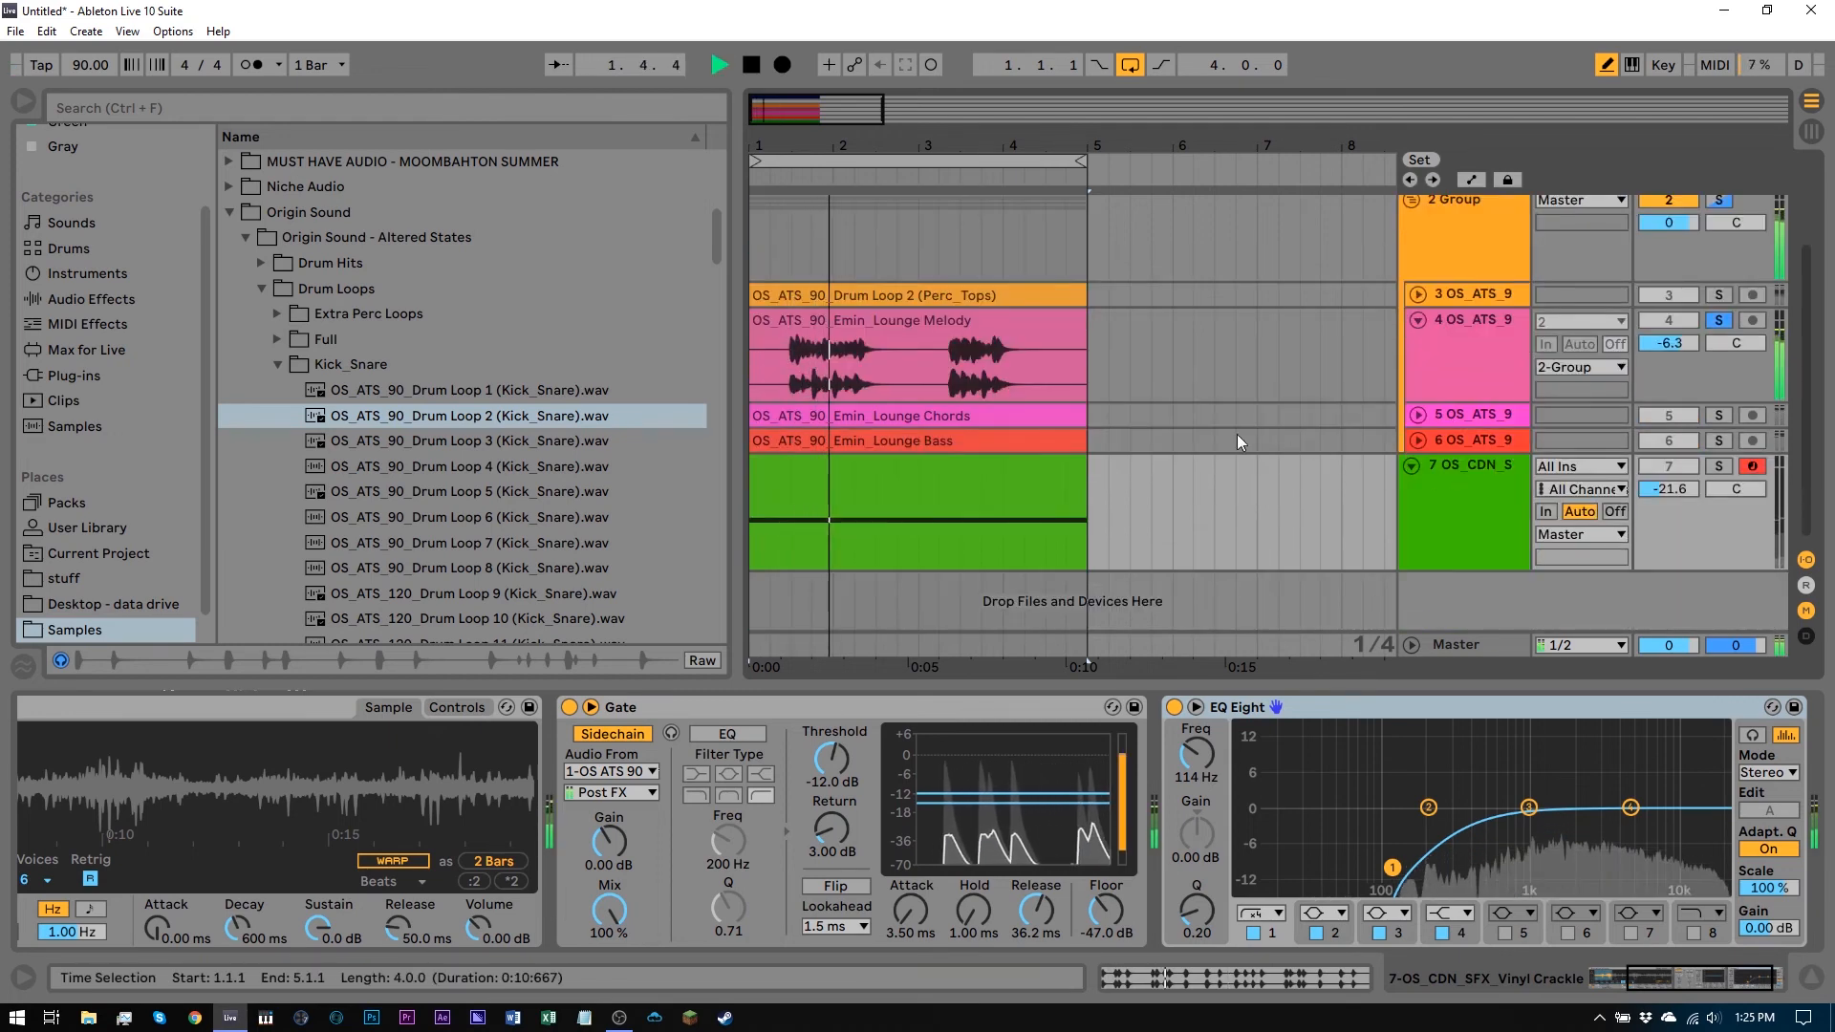
pyautogui.click(1494, 363)
pyautogui.press('space')
pyautogui.click(1488, 547)
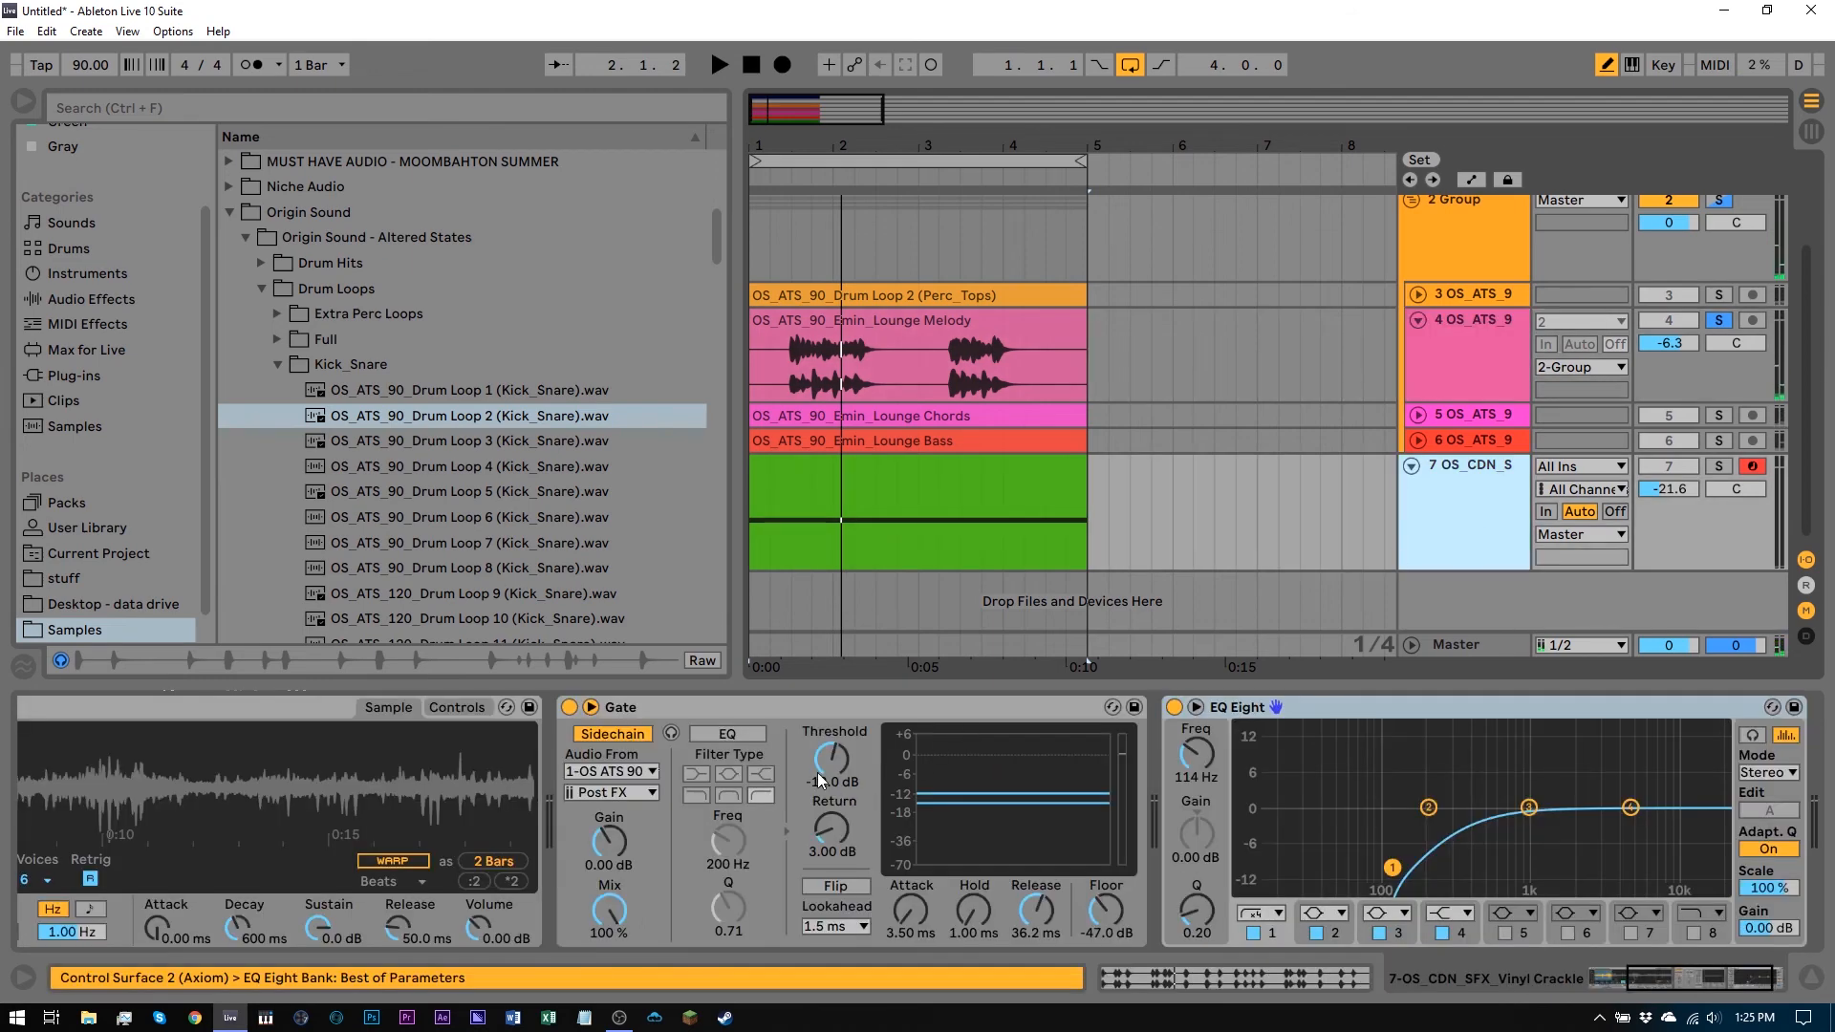
pyautogui.click(611, 772)
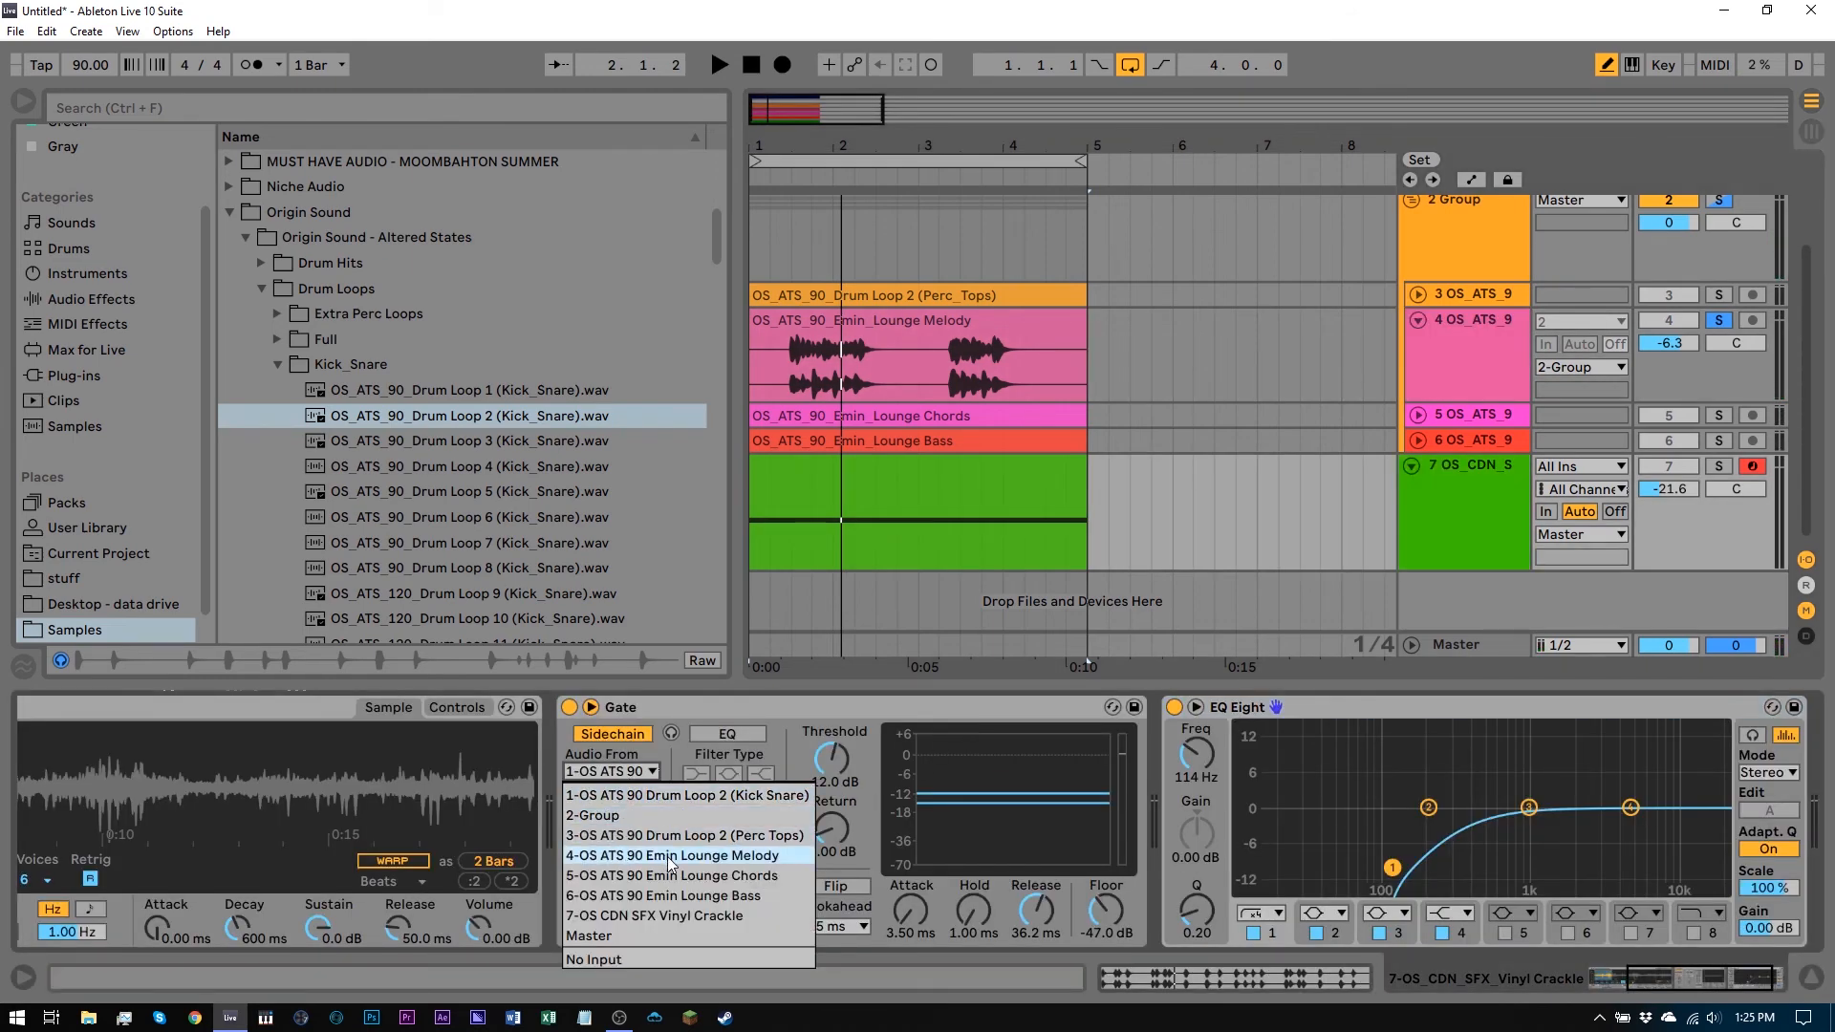
pyautogui.click(698, 855)
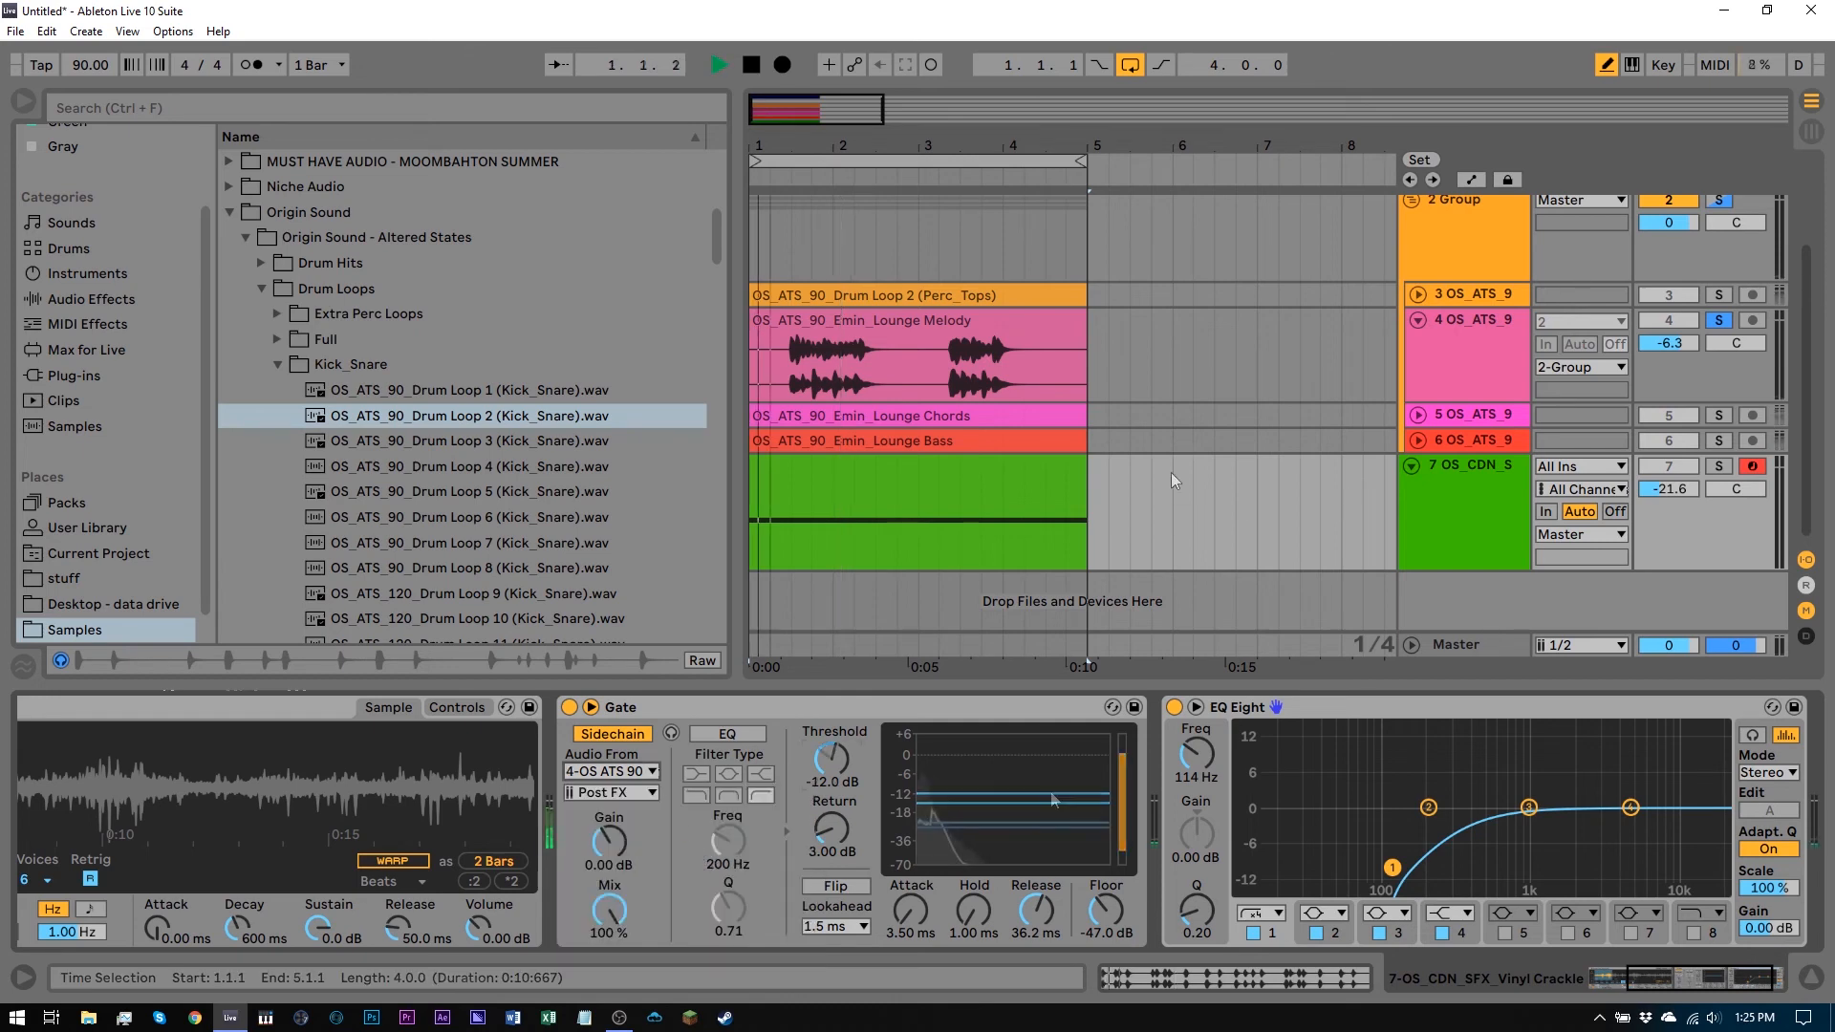
# Solo the crackle track and set the Gate's Threshold to -9.87 dB and Release to 24.0 ms
pyautogui.click(1718, 465)
pyautogui.press('space')
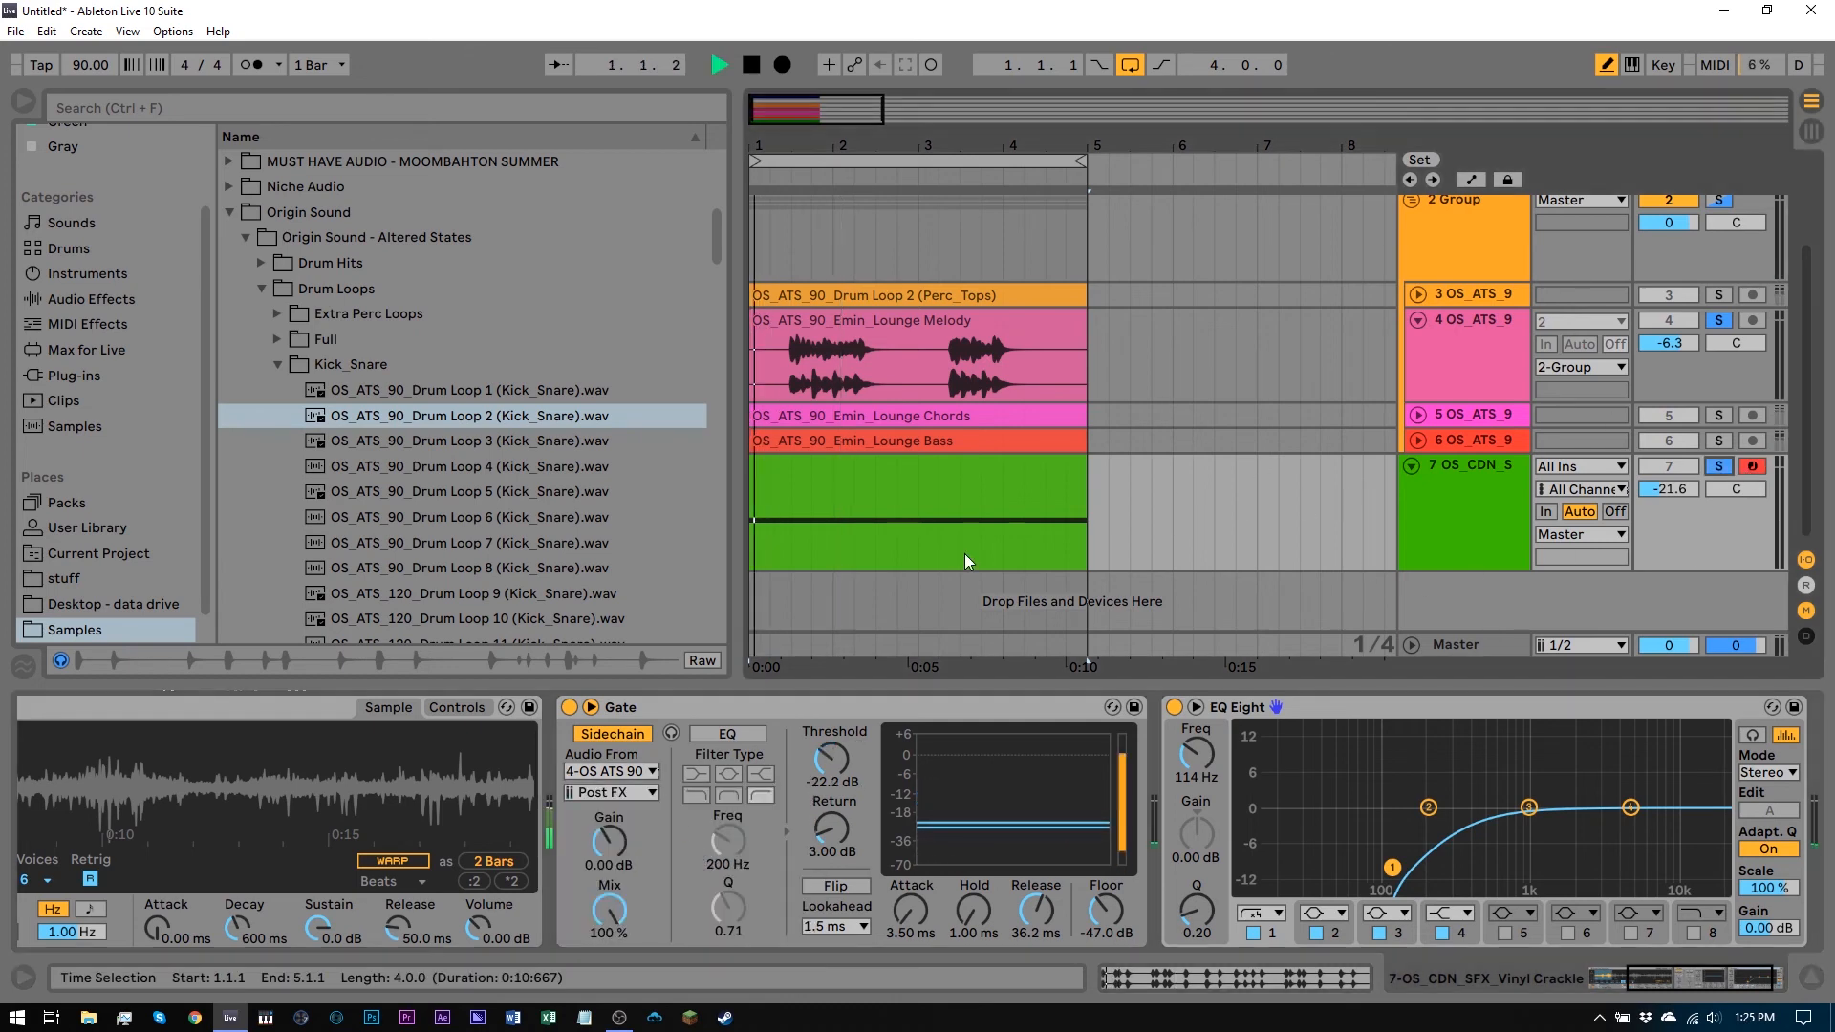
pyautogui.moveTo(831, 759); pyautogui.dragTo(831, 726)
pyautogui.moveTo(1012, 881); pyautogui.dragTo(1035, 925)
pyautogui.press('space')
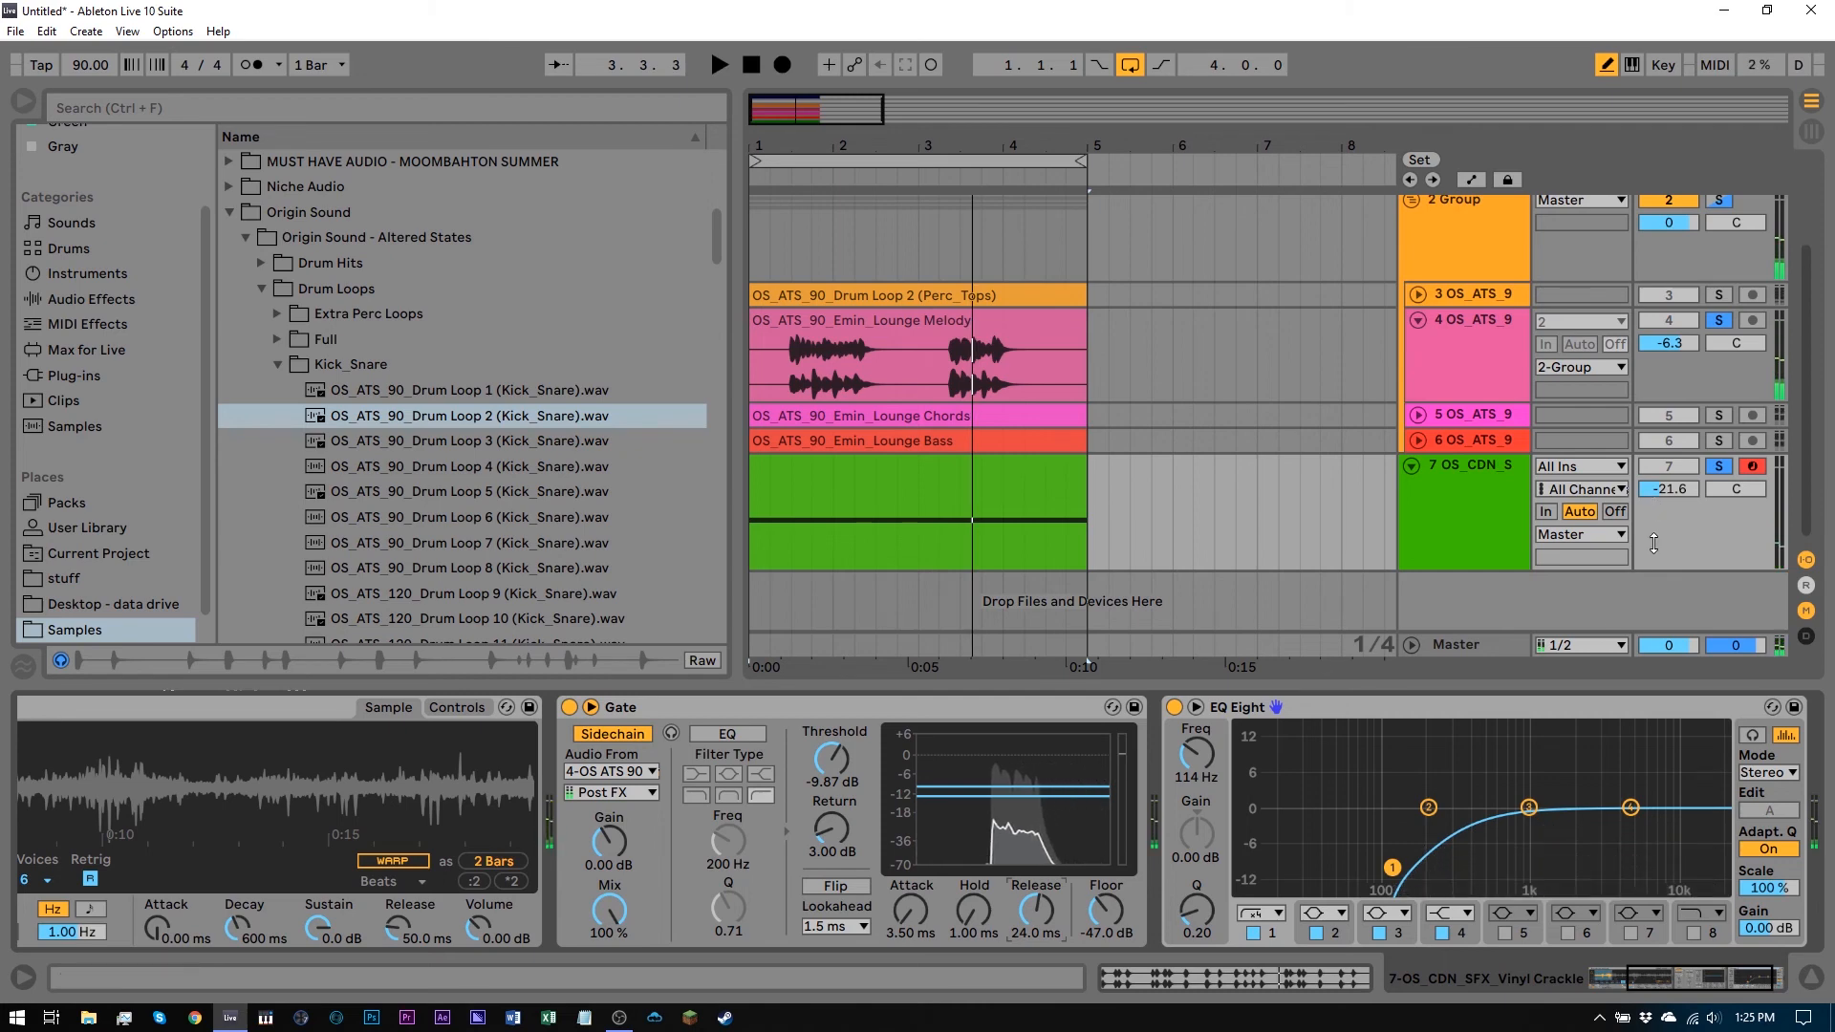
# Lower the crackle track's volume to -42.0 dB and audition the mix
pyautogui.moveTo(1679, 487); pyautogui.dragTo(1679, 516)
pyautogui.press('space')
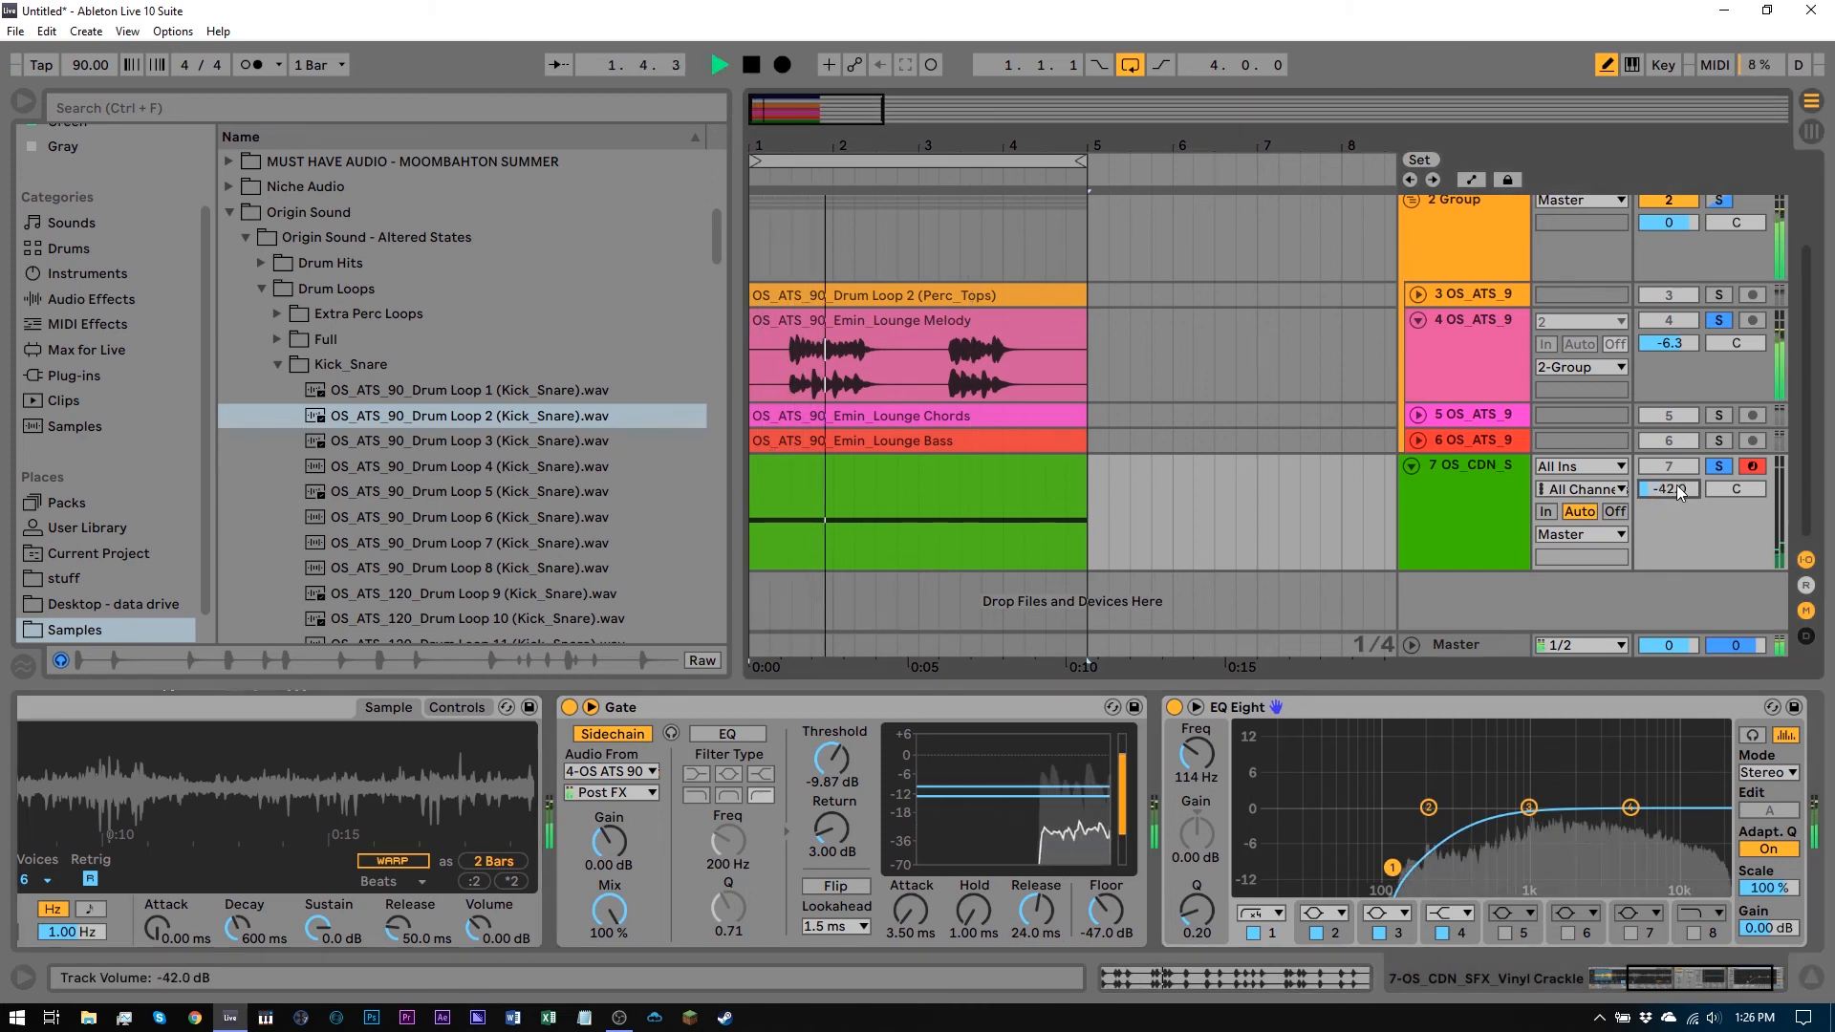
pyautogui.press('space')
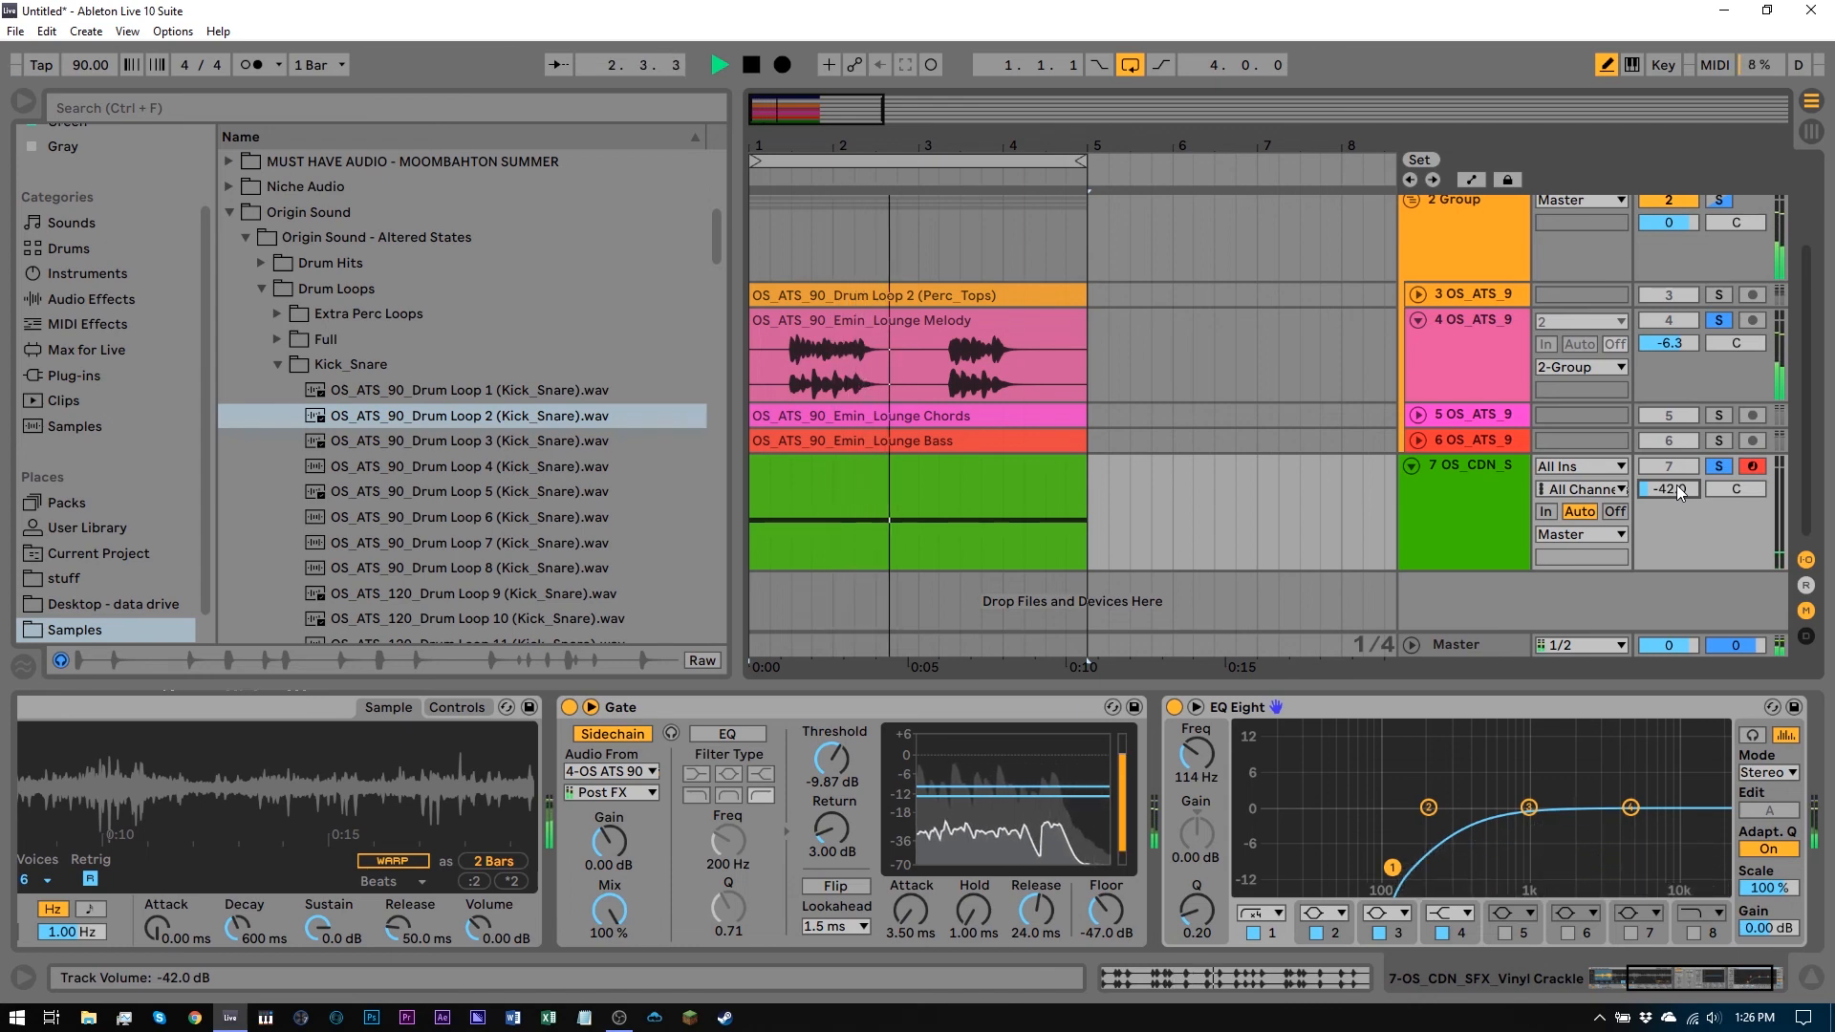
# Set the Gate's Release to 39.3 ms and audition the result
pyautogui.moveTo(1038, 907); pyautogui.dragTo(1039, 894)
pyautogui.press('space')
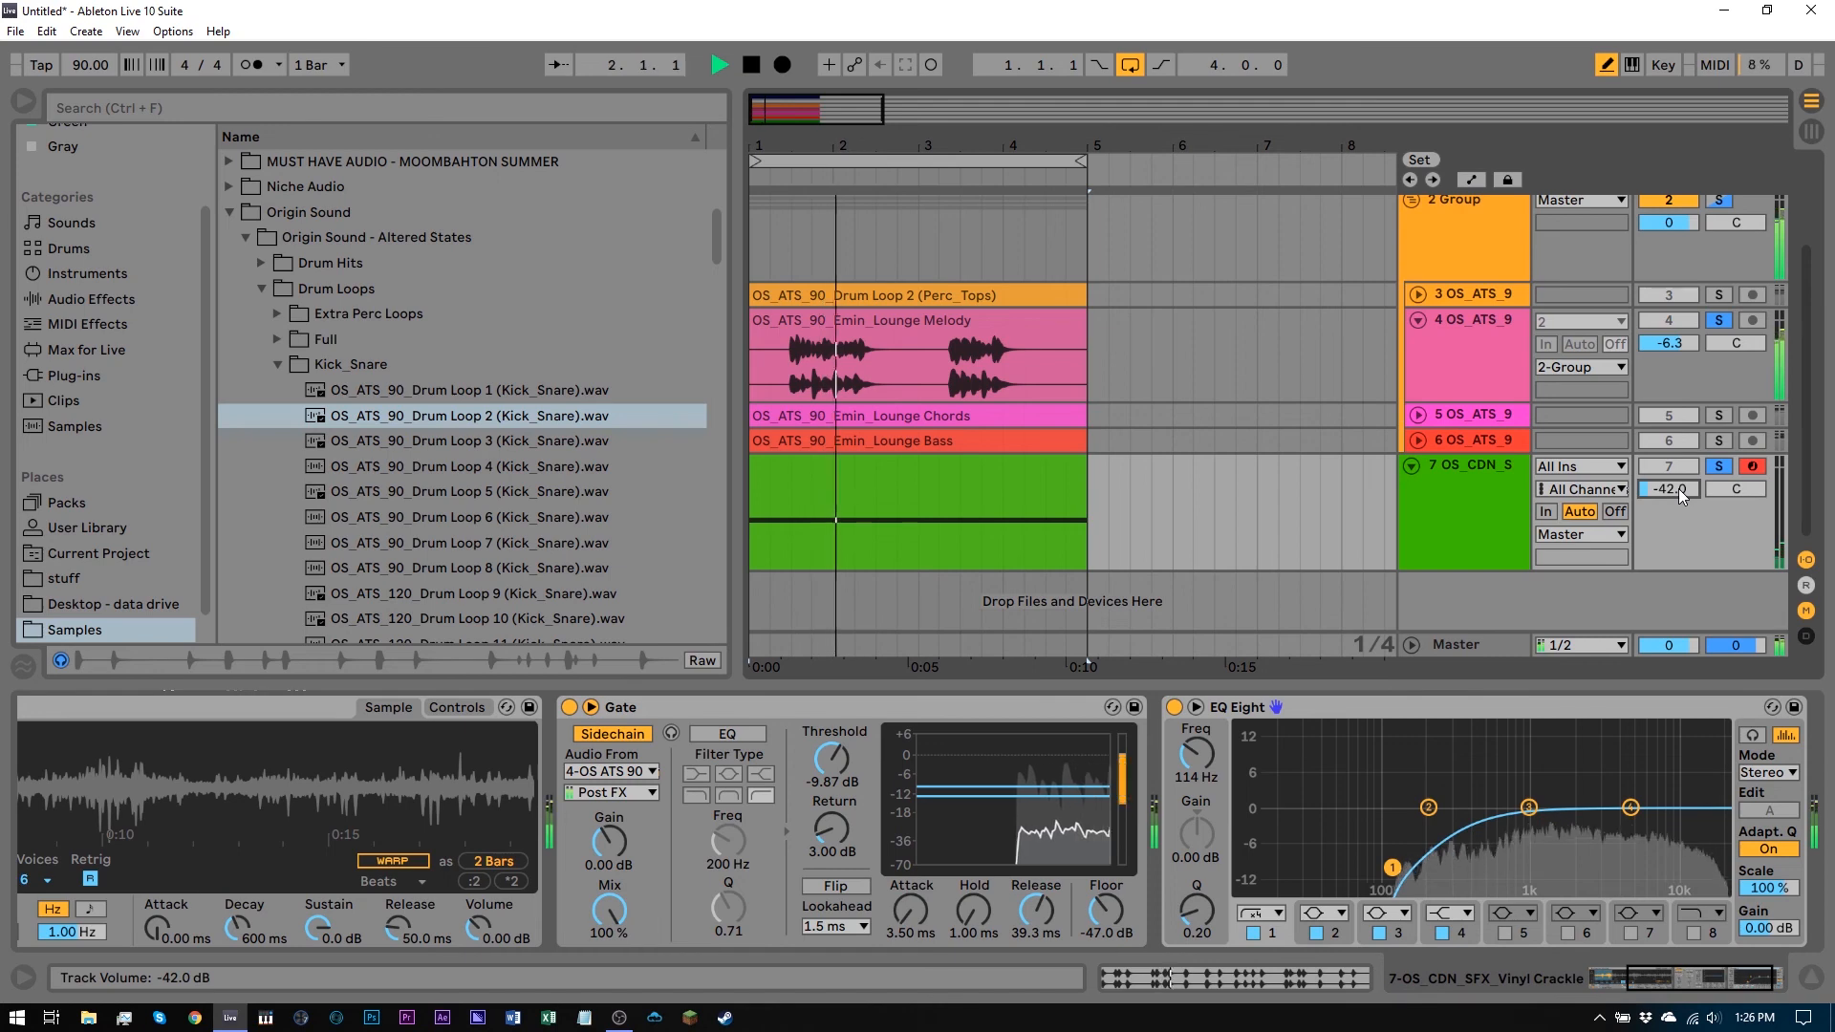
pyautogui.press('space')
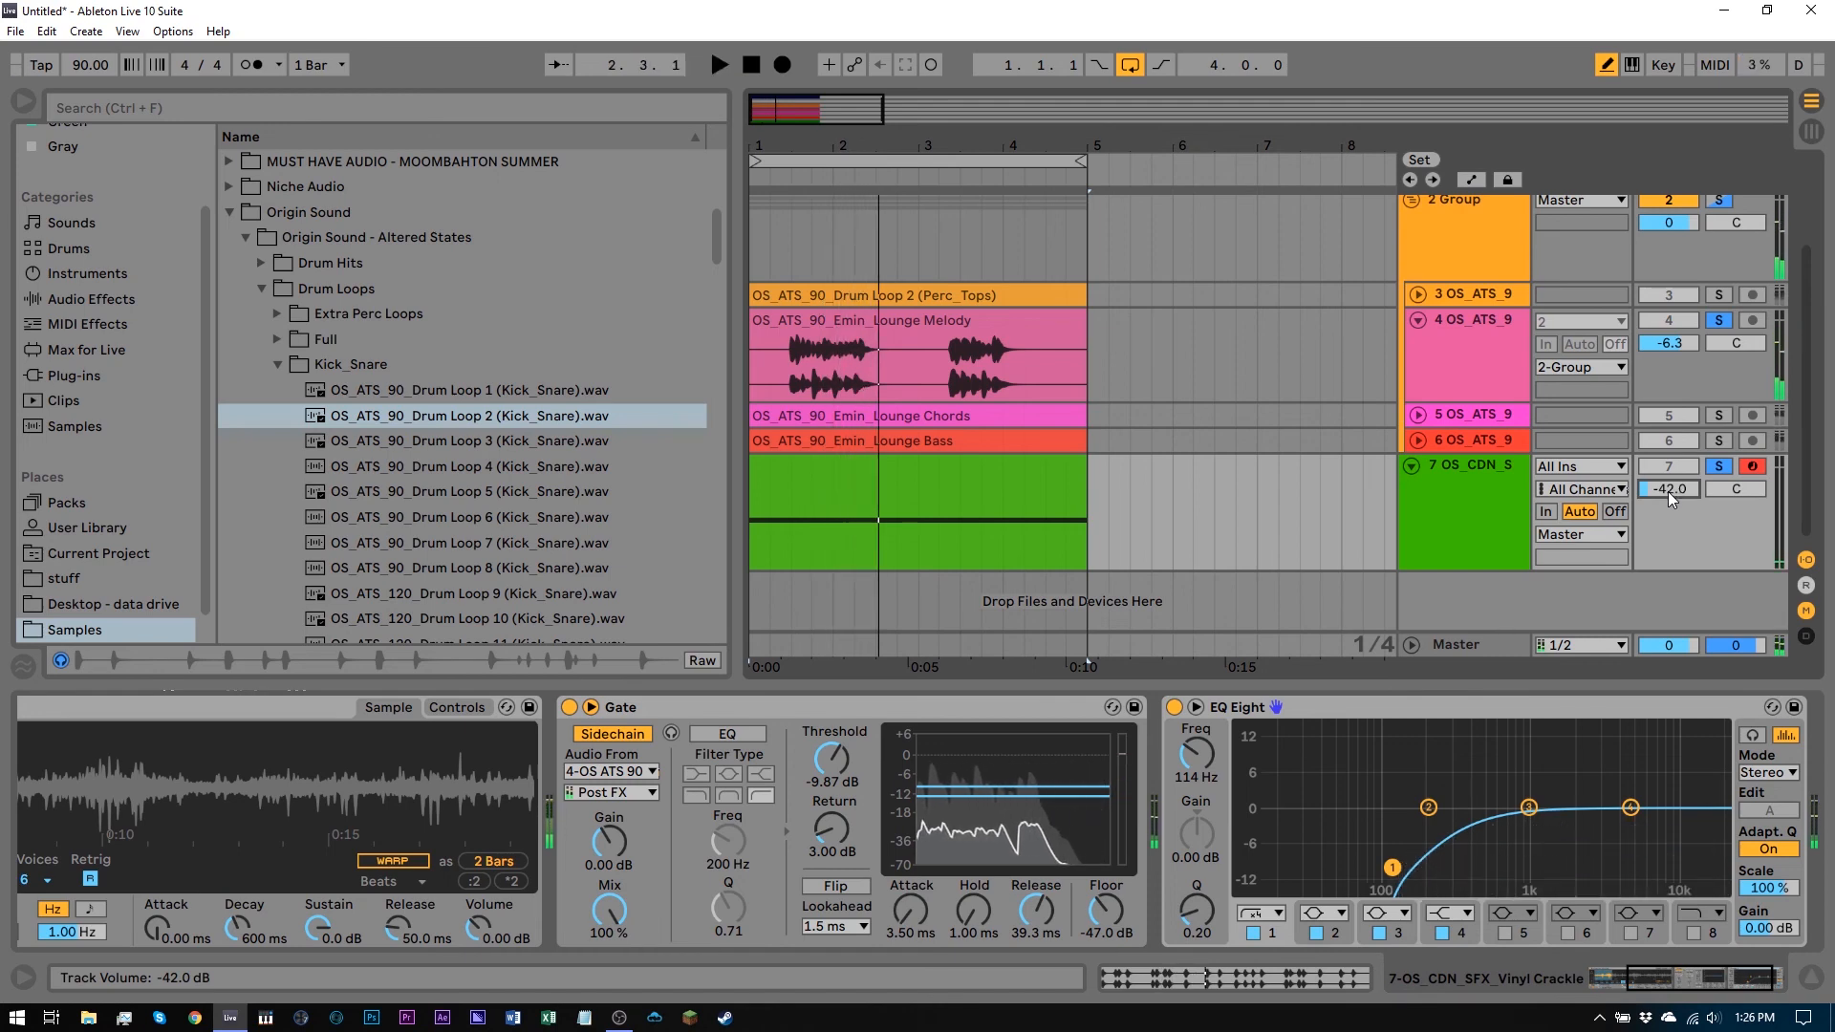